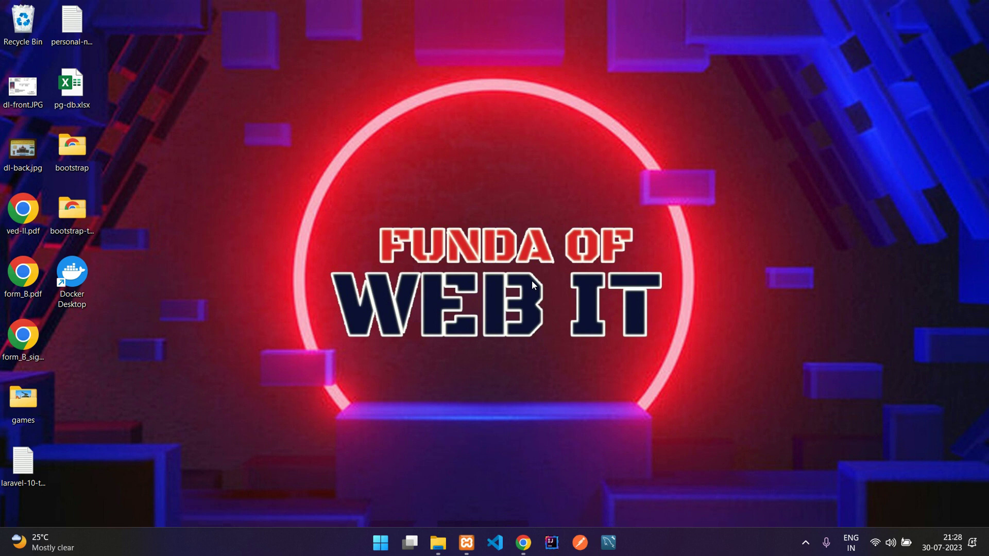
Step: Bring the Chrome window with the Car Rental Services home page to the front
{"action": "left_click", "coordinate": [523, 542]}
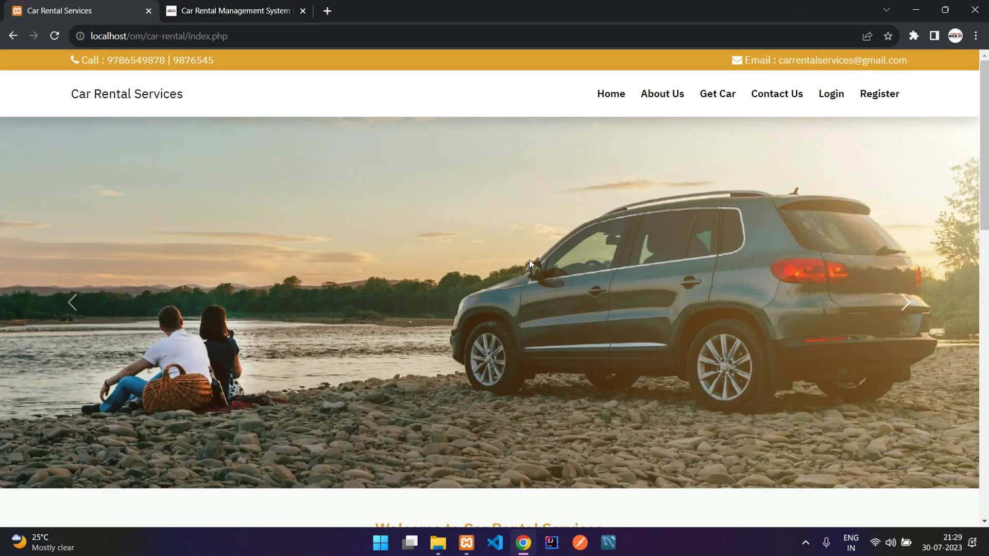
Step: Scroll through the Car Rental Services home page
{"action": "scroll", "coordinate": [530, 264], "scroll_direction": "down", "scroll_amount": 4}
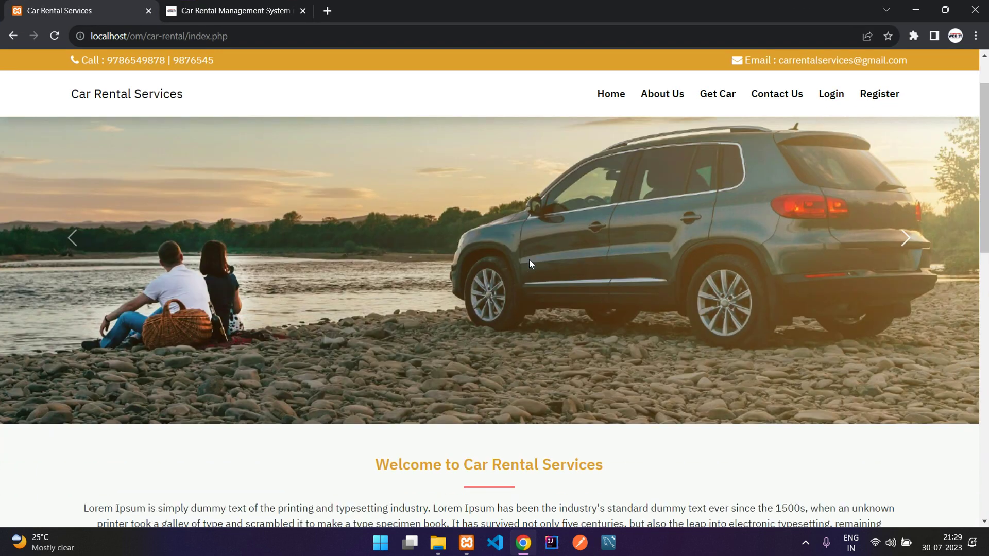
{"action": "scroll", "coordinate": [530, 260], "scroll_direction": "down", "scroll_amount": 8}
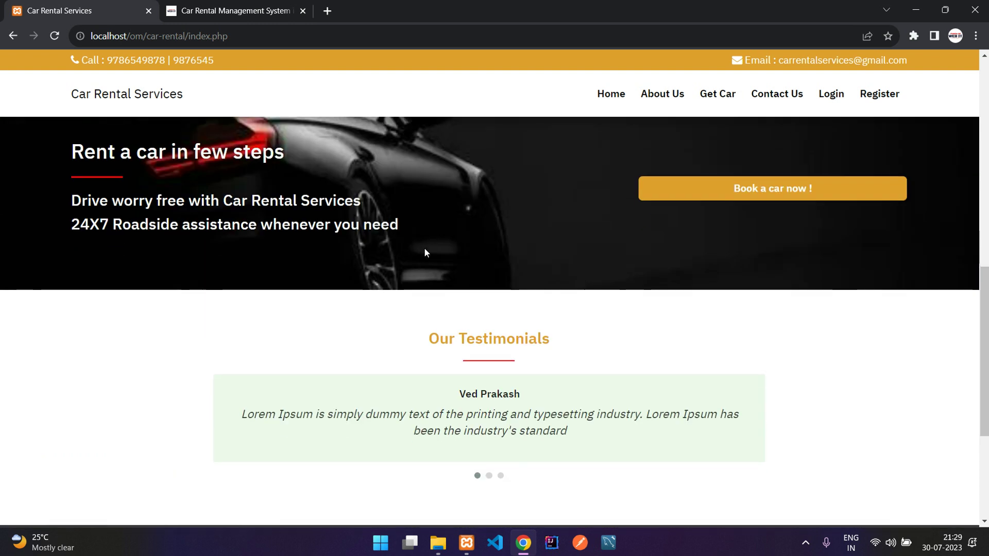
{"action": "scroll", "coordinate": [420, 252], "scroll_direction": "down", "scroll_amount": 3}
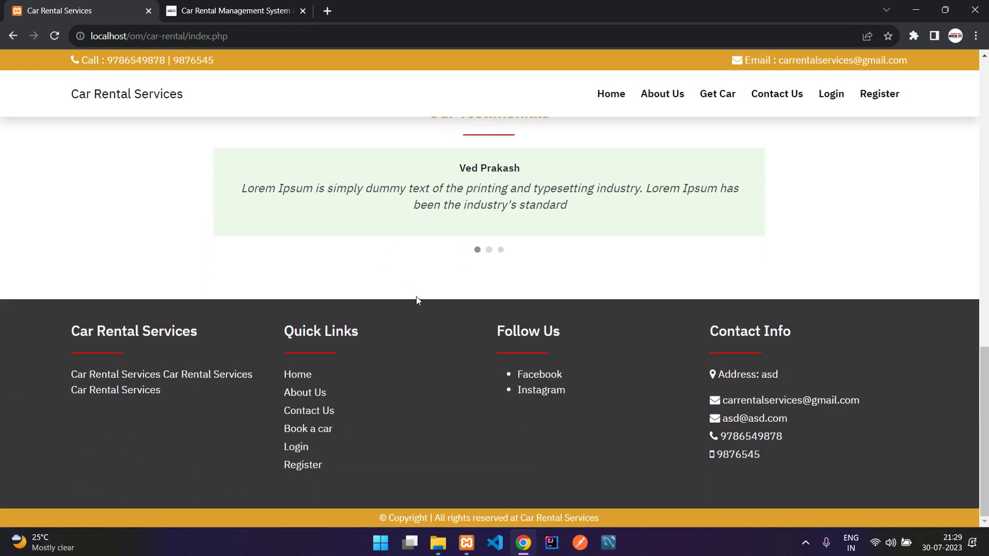
{"action": "scroll", "coordinate": [376, 394], "scroll_direction": "up", "scroll_amount": 7}
{"action": "scroll", "coordinate": [375, 394], "scroll_direction": "down", "scroll_amount": 4}
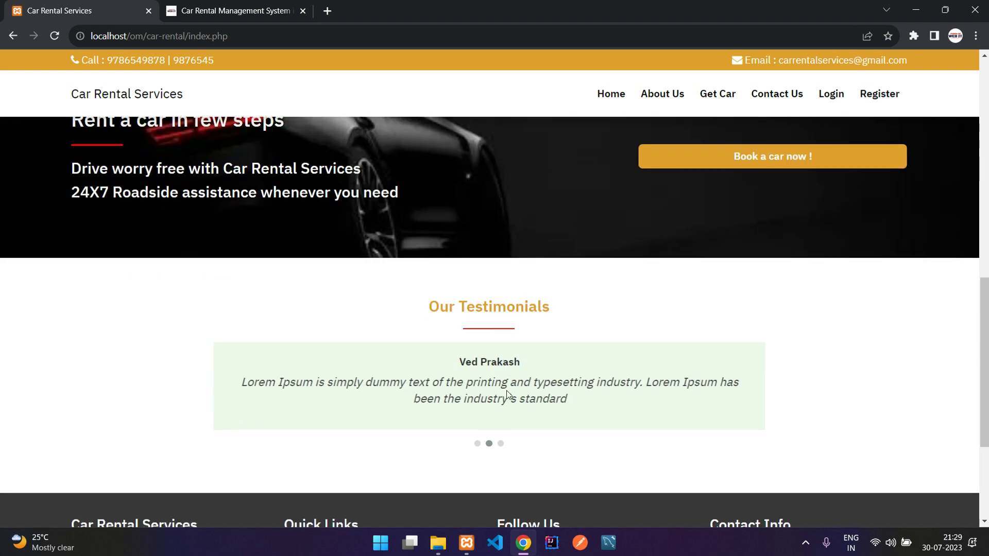
{"action": "scroll", "coordinate": [196, 337], "scroll_direction": "down", "scroll_amount": 4}
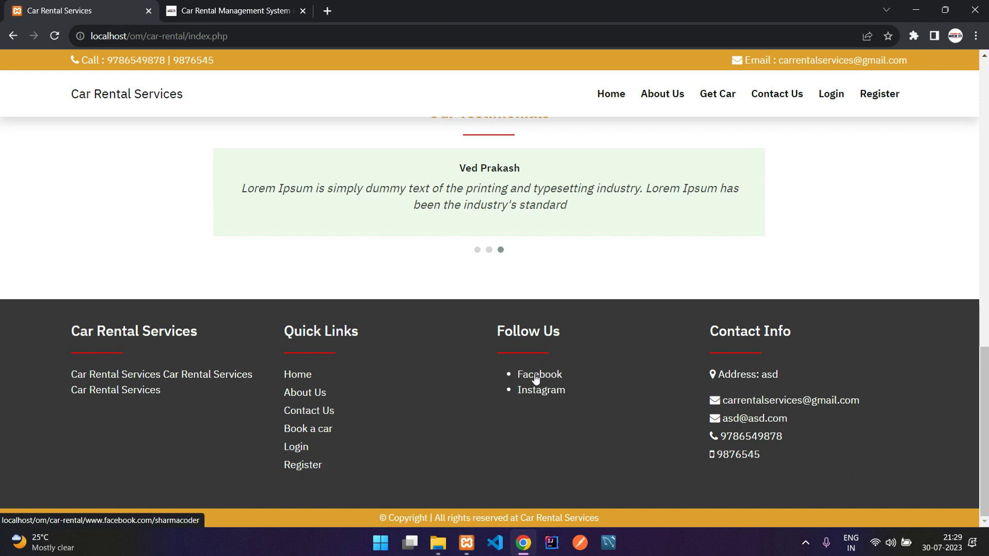
{"action": "scroll", "coordinate": [505, 374], "scroll_direction": "up", "scroll_amount": 15}
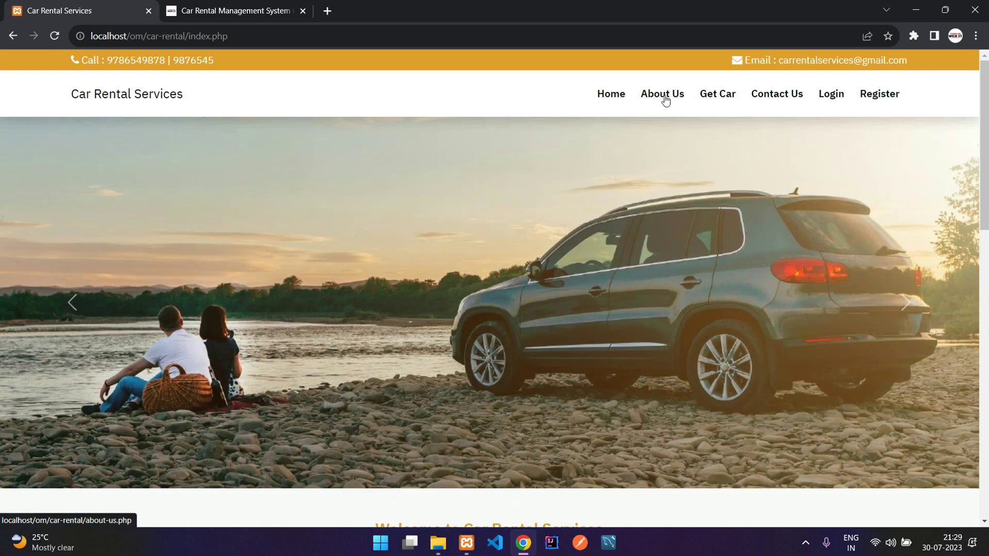
Step: View About Us, then open the car listing for 30-07-2023 to 31-07-2023
{"action": "left_click", "coordinate": [663, 98]}
{"action": "scroll", "coordinate": [534, 274], "scroll_direction": "down", "scroll_amount": 5}
{"action": "scroll", "coordinate": [534, 274], "scroll_direction": "up", "scroll_amount": 5}
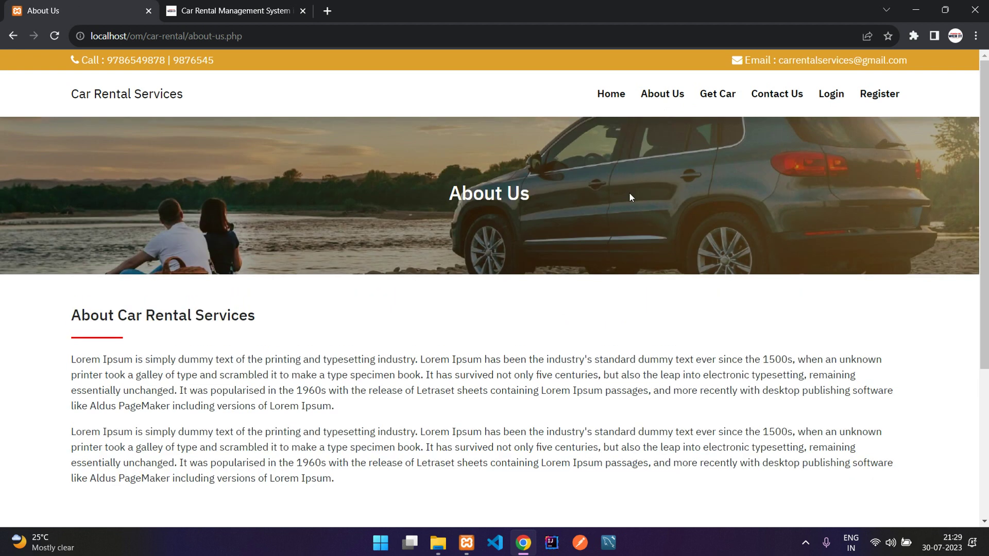
{"action": "left_click", "coordinate": [716, 100]}
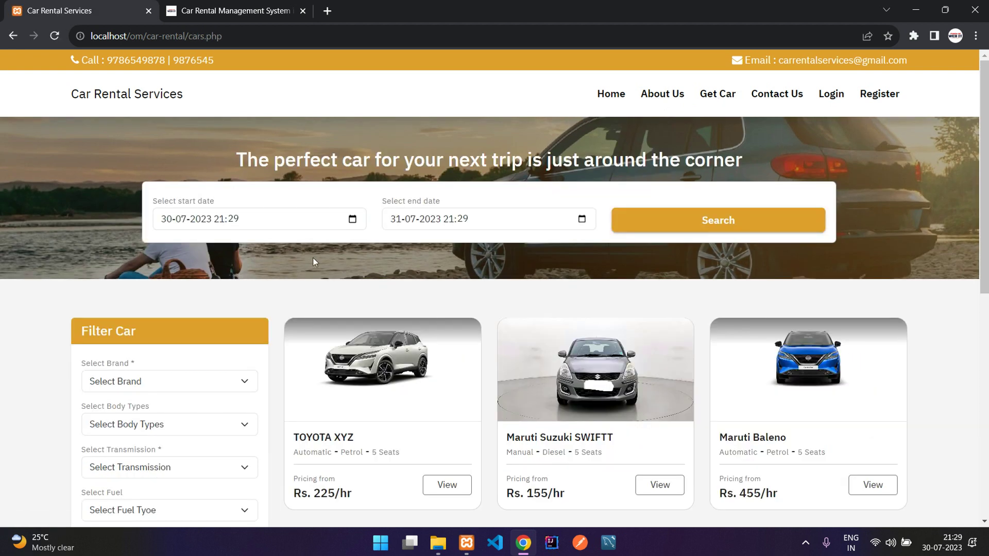
{"action": "left_click_drag", "start_coordinate": [233, 157], "coordinate": [750, 156]}
Step: Filter the cars to brand TOYOTA and body type SUV, leaving TOYOTA XYZ
{"action": "left_click", "coordinate": [750, 157]}
{"action": "scroll", "coordinate": [325, 277], "scroll_direction": "down", "scroll_amount": 1}
{"action": "scroll", "coordinate": [325, 277], "scroll_direction": "down", "scroll_amount": 1}
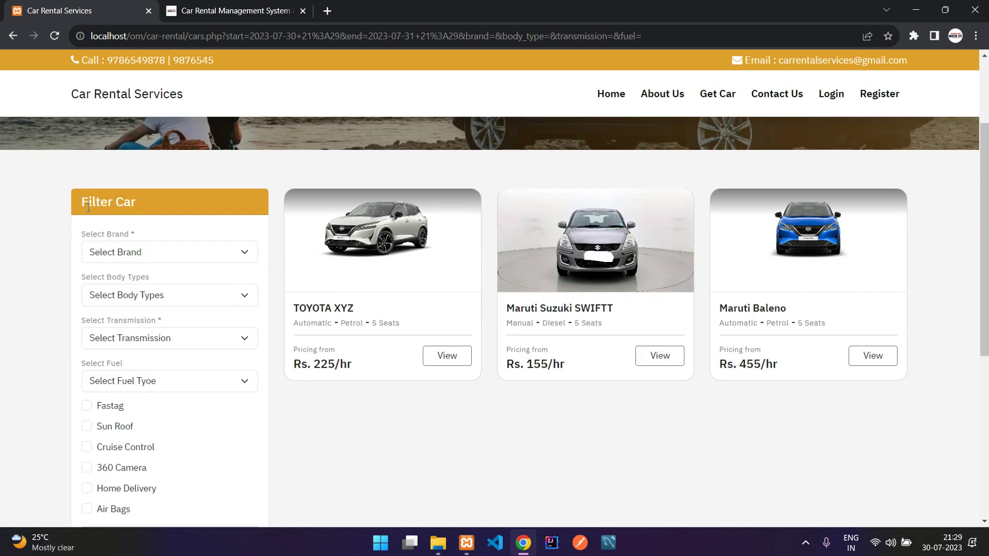
{"action": "left_click_drag", "start_coordinate": [84, 206], "coordinate": [159, 202]}
{"action": "left_click", "coordinate": [206, 224]}
{"action": "scroll", "coordinate": [205, 224], "scroll_direction": "down", "scroll_amount": 1}
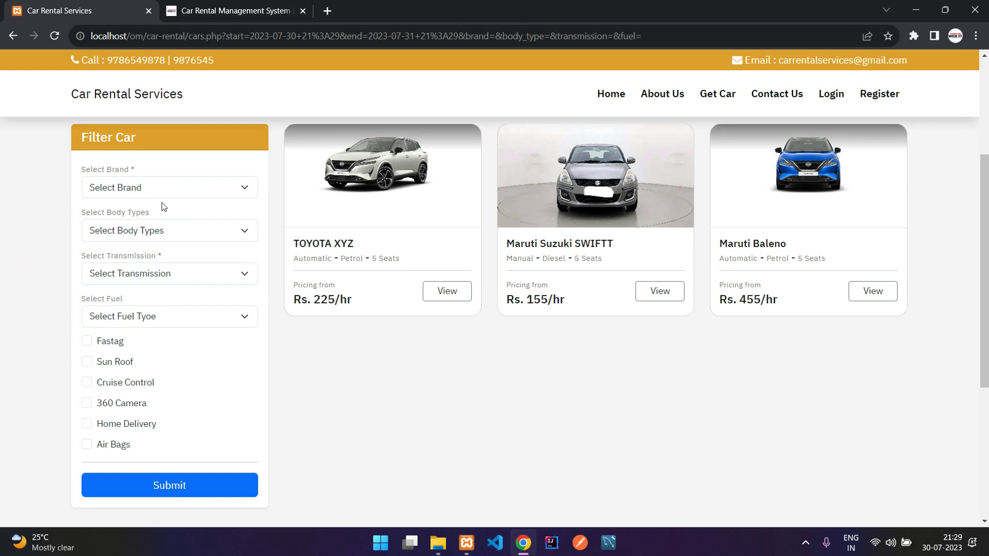
{"action": "left_click", "coordinate": [156, 196]}
{"action": "left_click", "coordinate": [153, 255]}
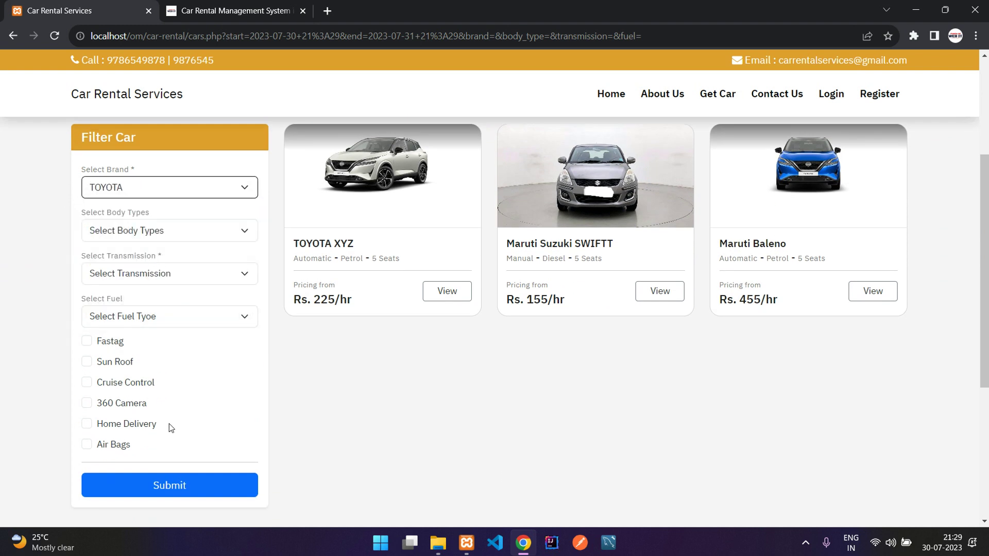
{"action": "left_click", "coordinate": [190, 230]}
{"action": "left_click", "coordinate": [194, 287]}
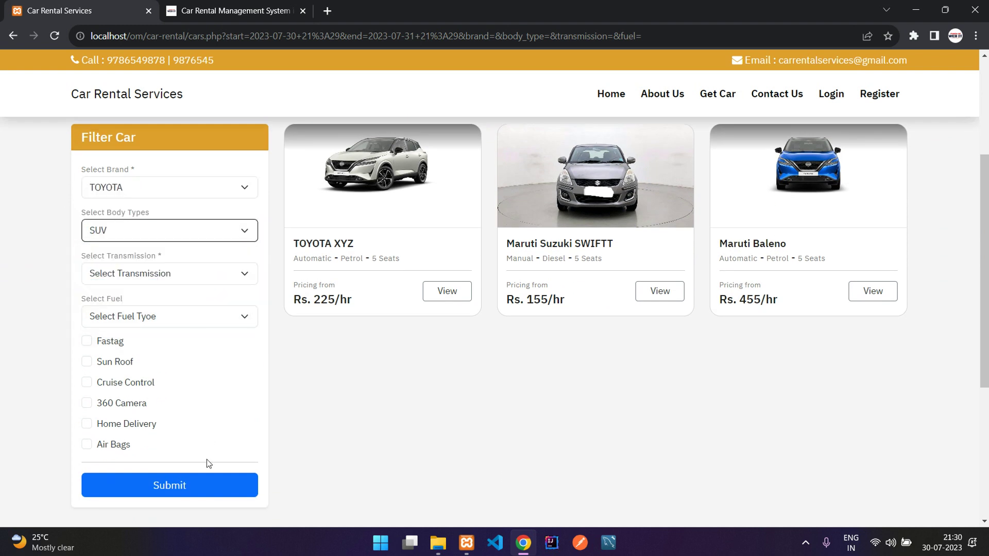
{"action": "left_click", "coordinate": [223, 490]}
Step: Reset Select Brand to no brand and resubmit the filter
{"action": "scroll", "coordinate": [194, 320], "scroll_direction": "down", "scroll_amount": 1}
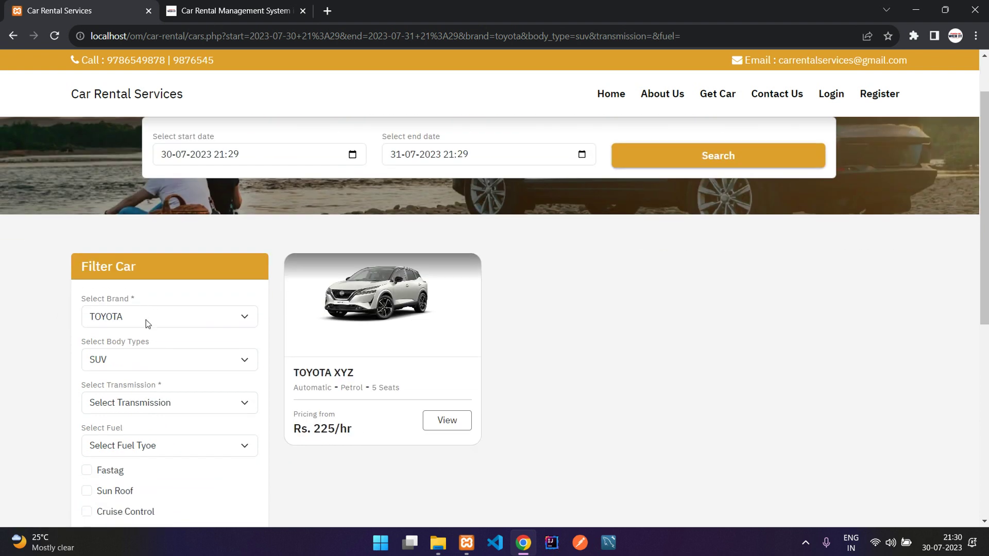
{"action": "left_click", "coordinate": [160, 323]}
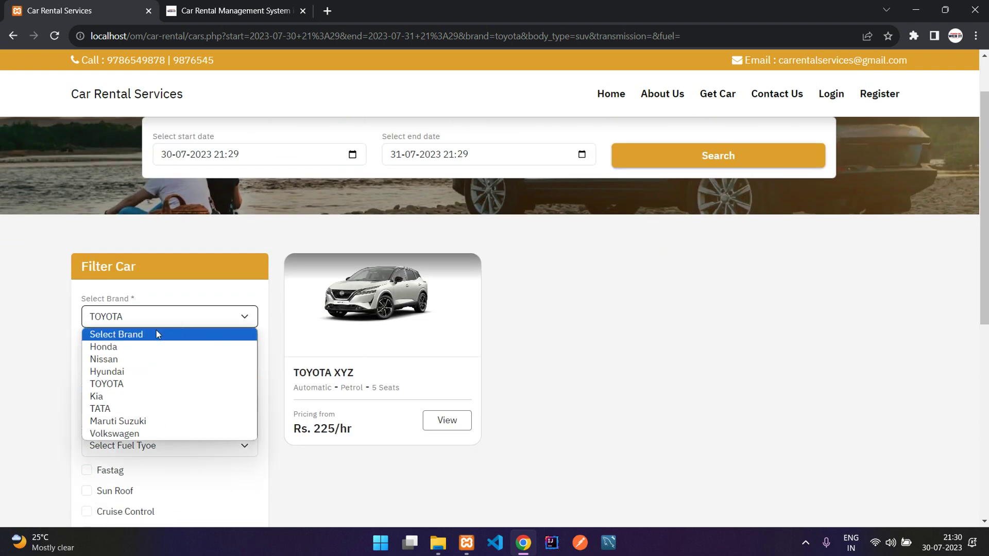
{"action": "left_click", "coordinate": [156, 331]}
{"action": "scroll", "coordinate": [156, 332], "scroll_direction": "down", "scroll_amount": 5}
{"action": "left_click", "coordinate": [177, 366]}
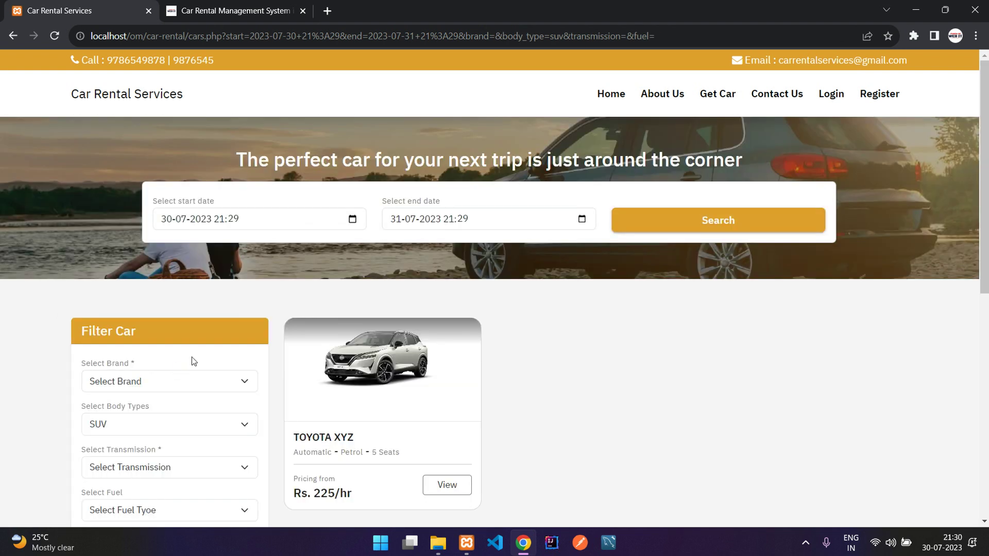
Step: Reset Body Types to none and resubmit, listing all three cars again
{"action": "scroll", "coordinate": [192, 359], "scroll_direction": "down", "scroll_amount": 2}
{"action": "left_click", "coordinate": [186, 291]}
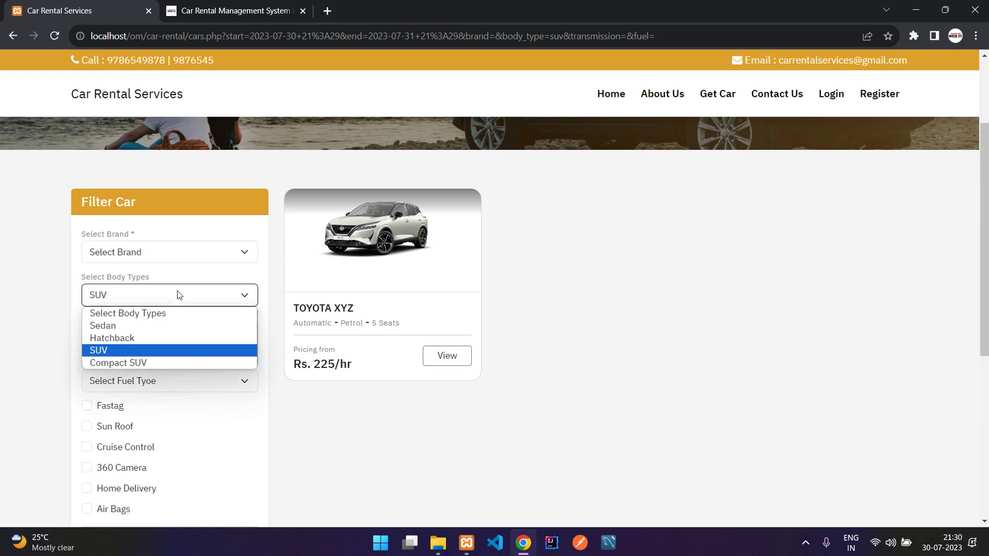
{"action": "left_click", "coordinate": [175, 308]}
{"action": "scroll", "coordinate": [168, 307], "scroll_direction": "down", "scroll_amount": 2}
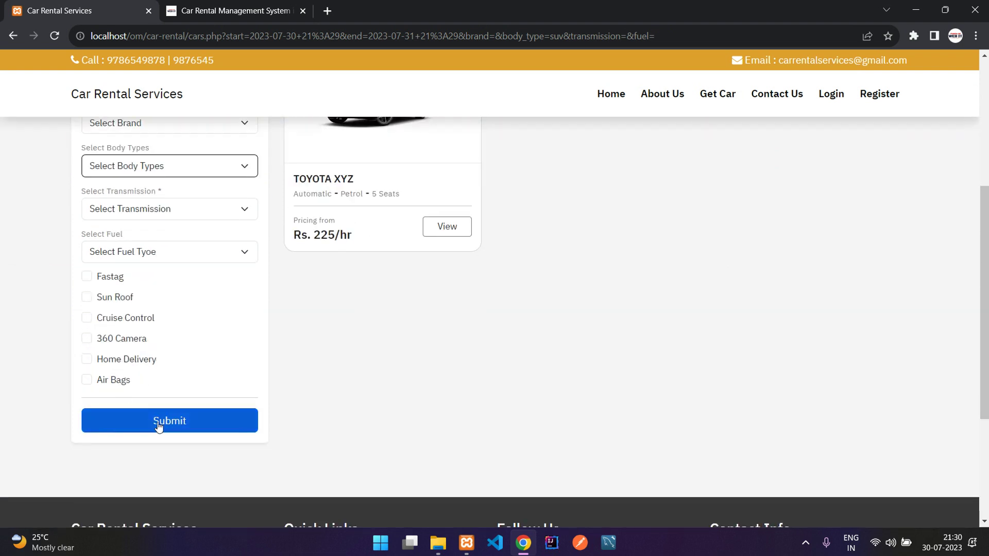
{"action": "left_click", "coordinate": [159, 425]}
{"action": "scroll", "coordinate": [330, 259], "scroll_direction": "down", "scroll_amount": 3}
{"action": "scroll", "coordinate": [799, 243], "scroll_direction": "down", "scroll_amount": 1}
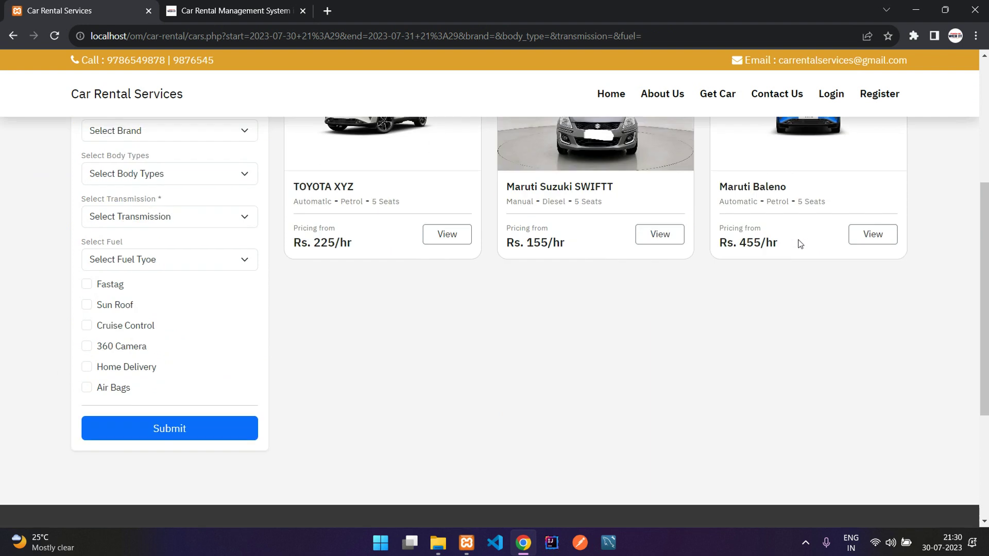
Step: Filter by Fastag and Sun Roof, leaving only the Maruti Baleno at Rs. 455/hr
{"action": "left_click", "coordinate": [99, 278]}
{"action": "left_click", "coordinate": [118, 299]}
{"action": "left_click", "coordinate": [157, 418]}
{"action": "scroll", "coordinate": [149, 422], "scroll_direction": "down", "scroll_amount": 1}
{"action": "scroll", "coordinate": [150, 422], "scroll_direction": "down", "scroll_amount": 1}
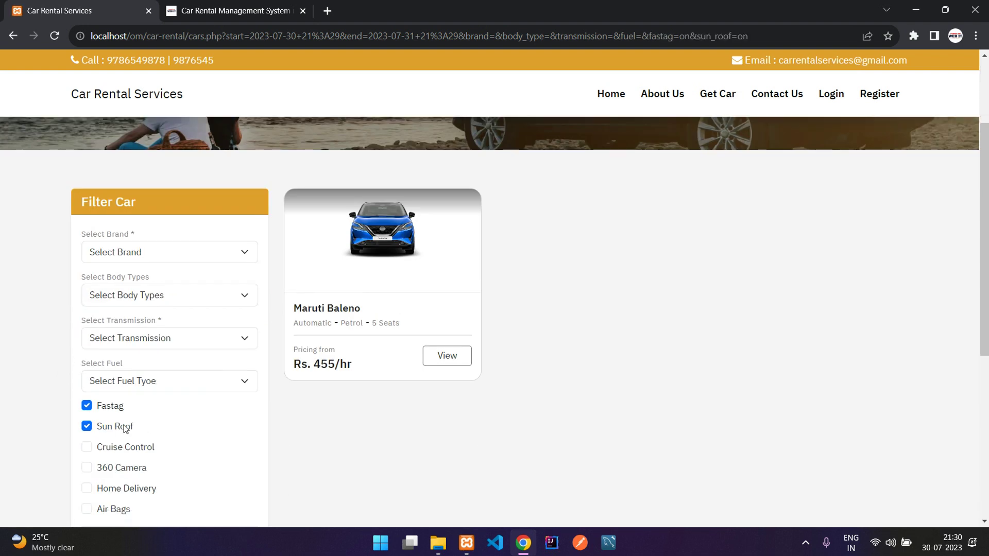
{"action": "scroll", "coordinate": [457, 245], "scroll_direction": "up", "scroll_amount": 2}
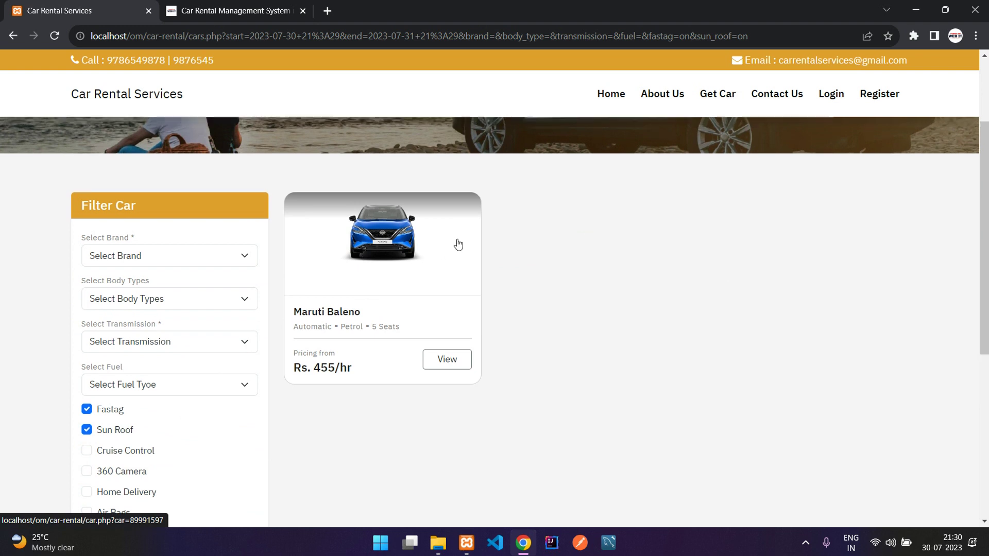
{"action": "left_click_drag", "start_coordinate": [166, 206], "coordinate": [246, 204]}
{"action": "left_click", "coordinate": [246, 204]}
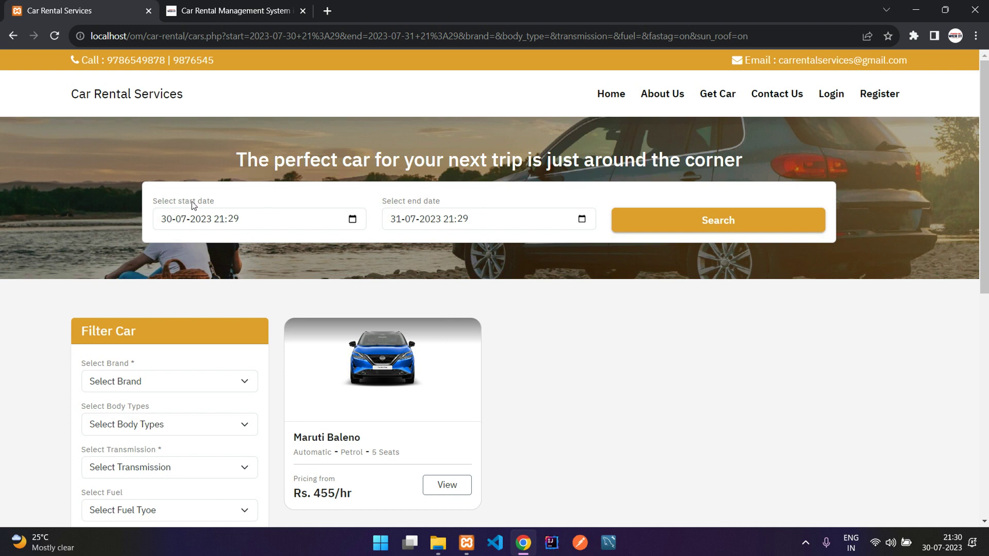
{"action": "left_click", "coordinate": [435, 191]}
Step: Set the start date to 9 August 2023 in the calendar
{"action": "left_click", "coordinate": [263, 219]}
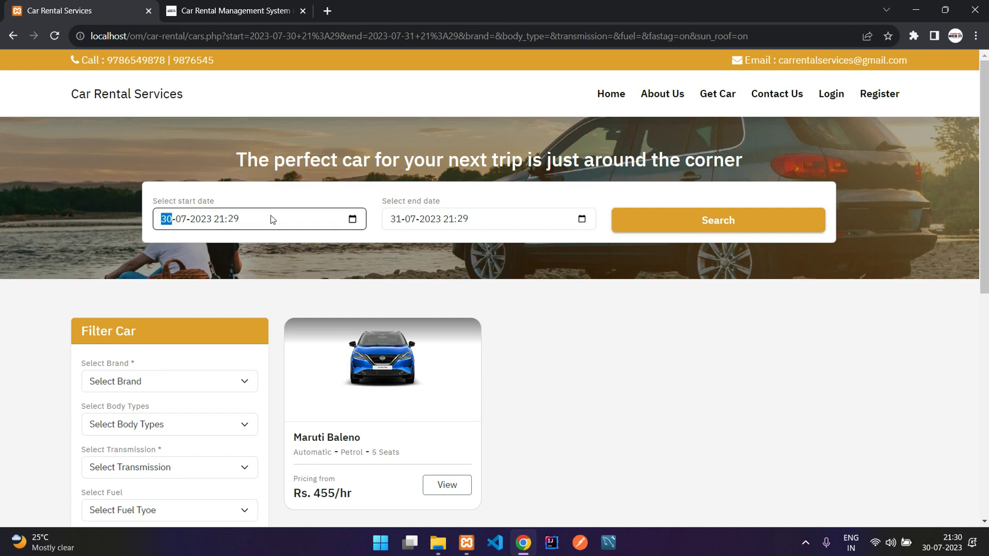
{"action": "left_click", "coordinate": [406, 222]}
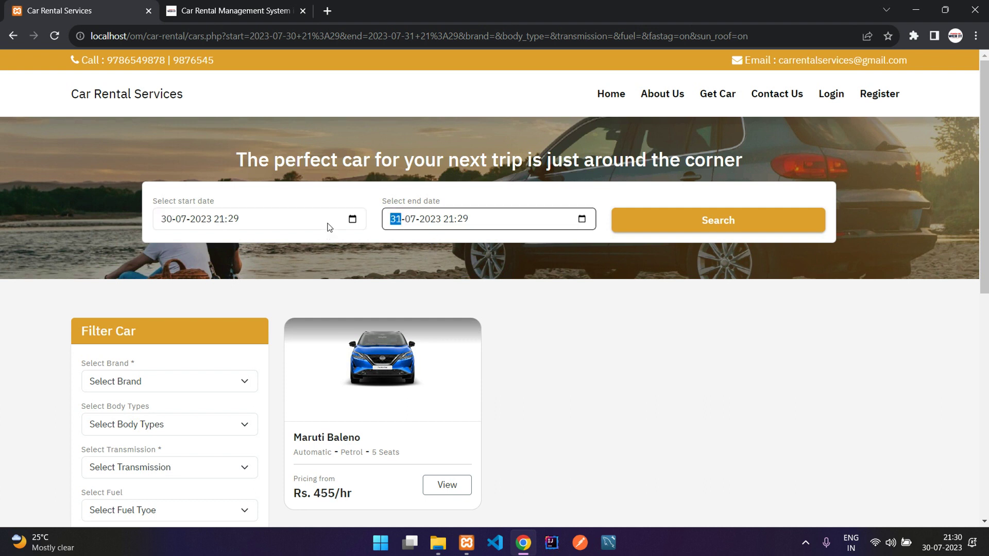
{"action": "left_click", "coordinate": [352, 220]}
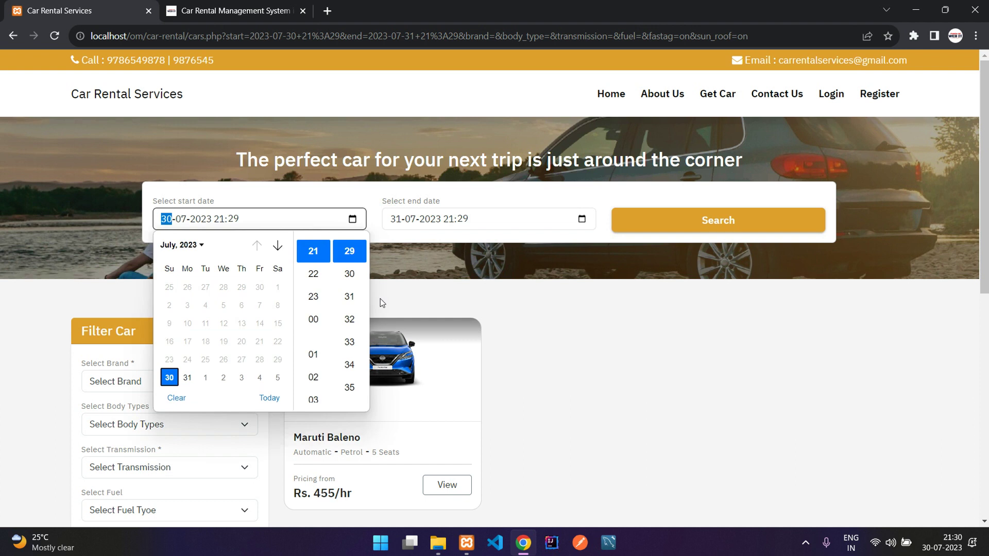
{"action": "left_click", "coordinate": [277, 245]}
{"action": "left_click", "coordinate": [223, 305]}
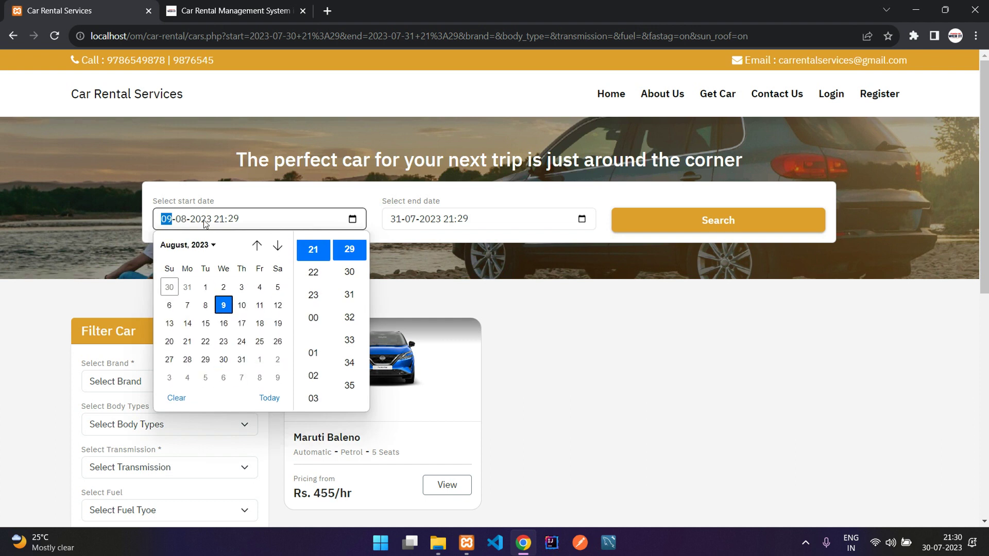
{"action": "left_click", "coordinate": [426, 199]}
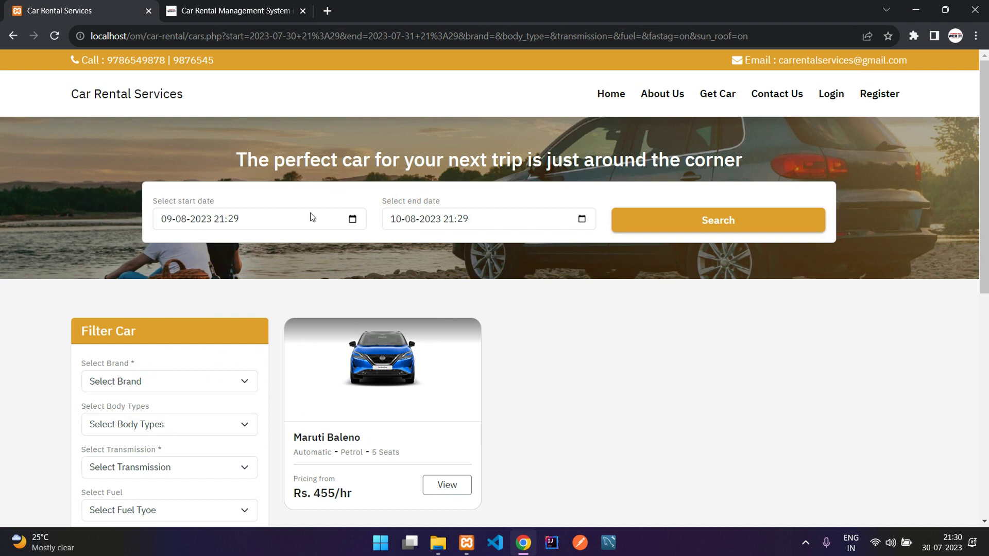
Step: Set the end time hour to 06 and run the search
{"action": "left_click", "coordinate": [582, 219]}
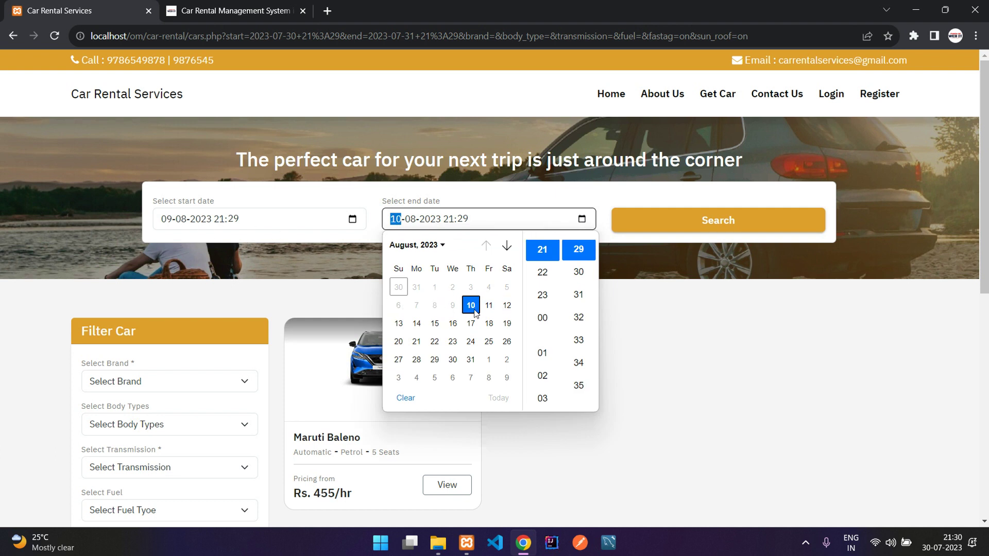
{"action": "scroll", "coordinate": [551, 275], "scroll_direction": "down", "scroll_amount": 3}
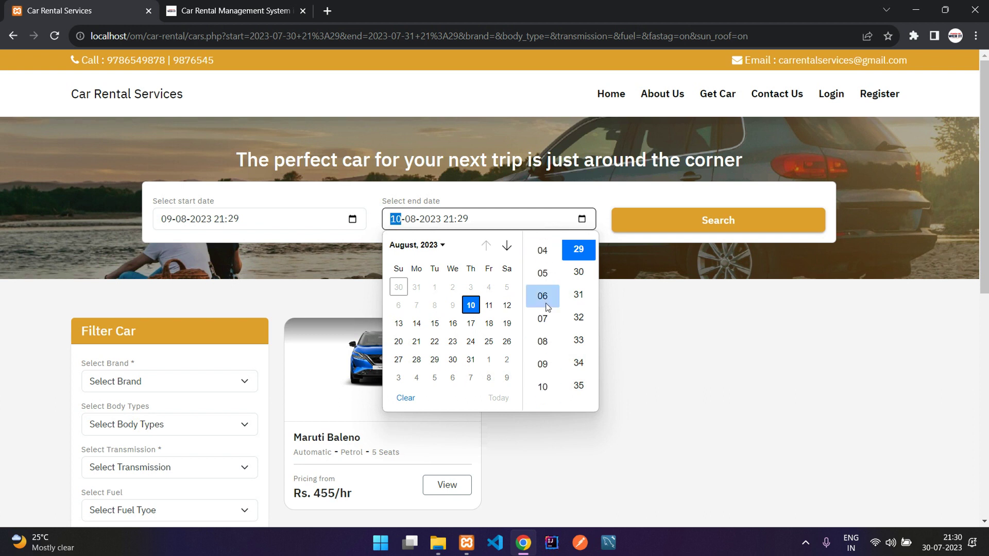
{"action": "scroll", "coordinate": [547, 309], "scroll_direction": "down", "scroll_amount": 2}
{"action": "scroll", "coordinate": [549, 285], "scroll_direction": "up", "scroll_amount": 2}
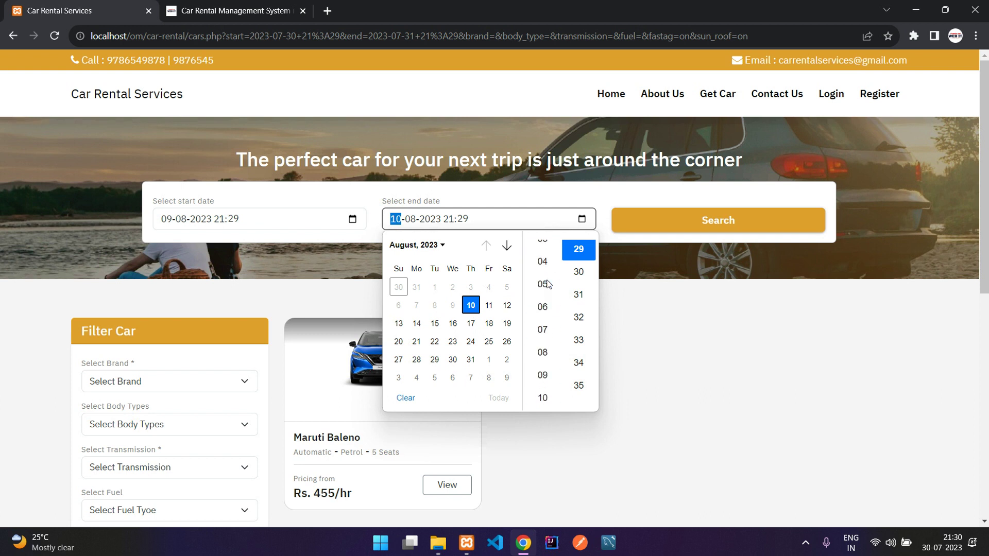
{"action": "left_click", "coordinate": [542, 329]}
{"action": "left_click", "coordinate": [495, 200]}
{"action": "left_click", "coordinate": [672, 229]}
Step: Dismiss the minimum booking period alert, set the end date to 11 August, and search again
{"action": "left_click_drag", "start_coordinate": [360, 87], "coordinate": [525, 86]}
{"action": "left_click", "coordinate": [527, 85]}
{"action": "left_click_drag", "start_coordinate": [368, 81], "coordinate": [518, 90]}
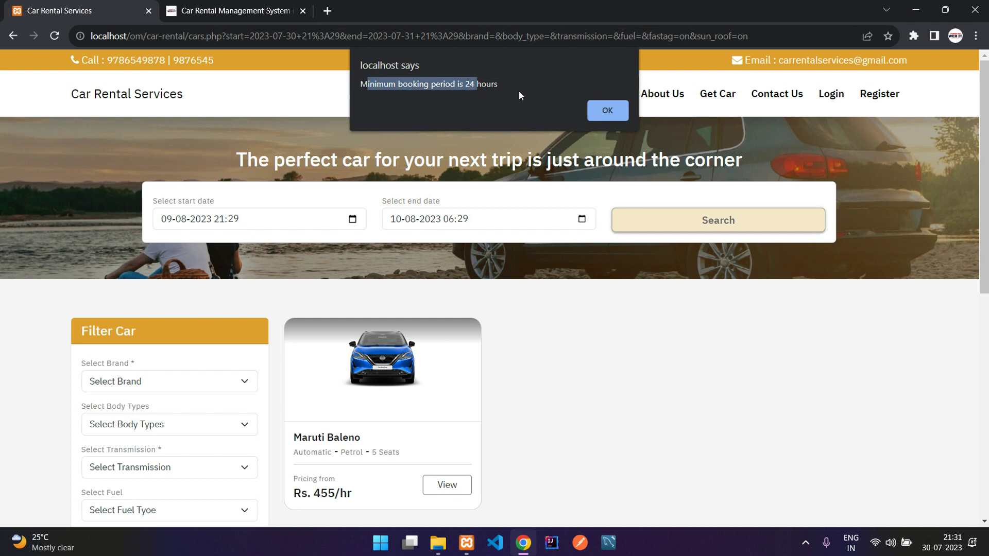
{"action": "left_click", "coordinate": [605, 109]}
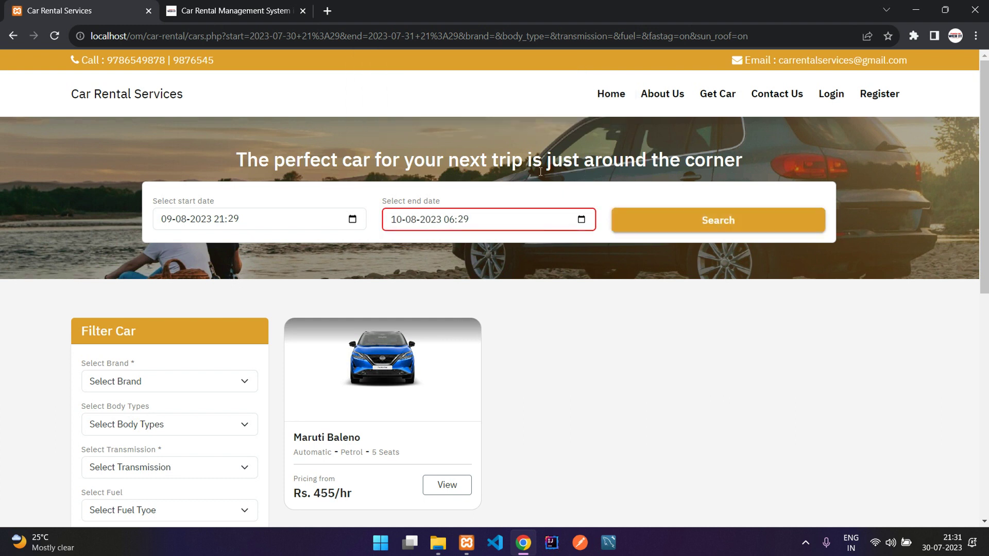
{"action": "scroll", "coordinate": [443, 175], "scroll_direction": "down", "scroll_amount": 1}
{"action": "left_click", "coordinate": [582, 155]}
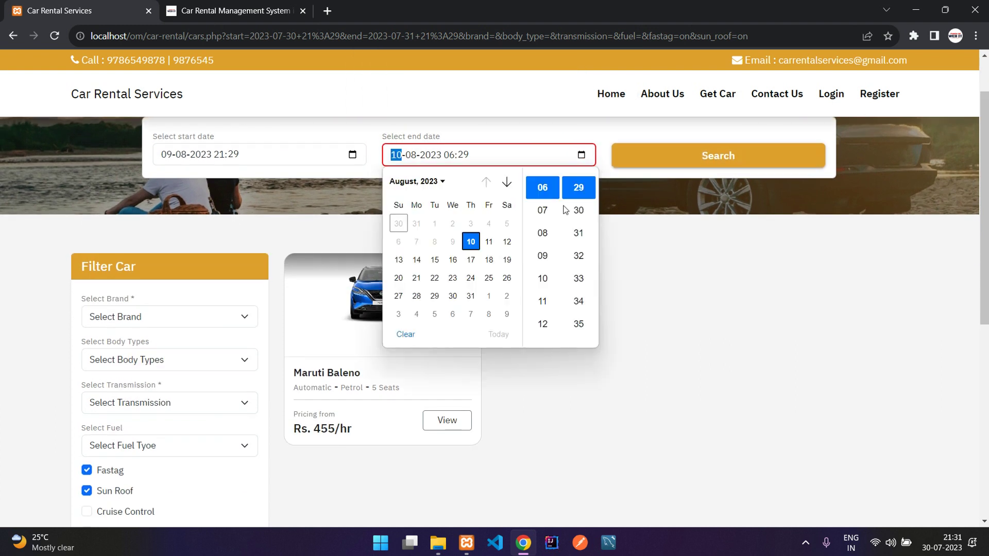
{"action": "left_click", "coordinate": [488, 240]}
{"action": "left_click", "coordinate": [680, 152]}
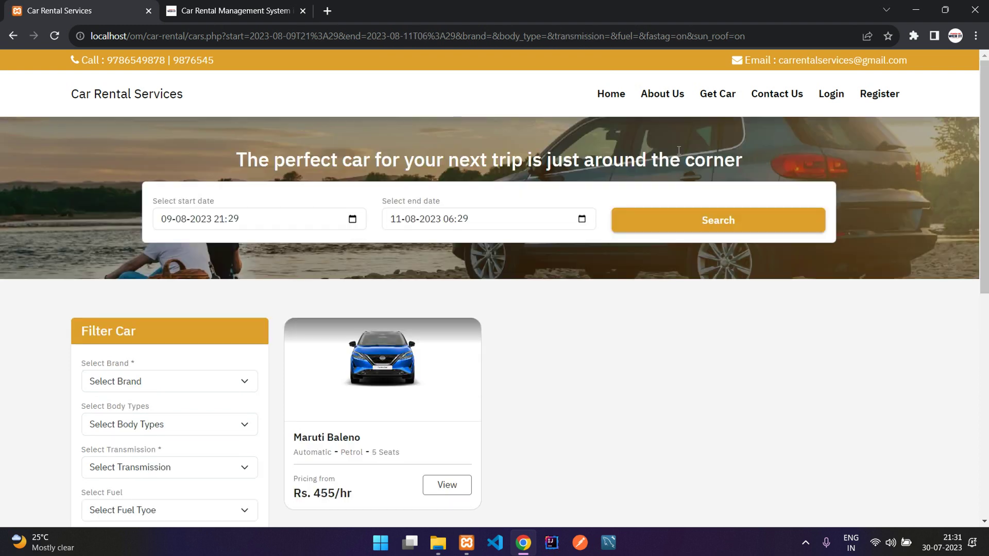
Step: Drop the Sun Roof and Fastag filters, resubmit, and open the Maruti Baleno details page
{"action": "scroll", "coordinate": [331, 249], "scroll_direction": "down", "scroll_amount": 2}
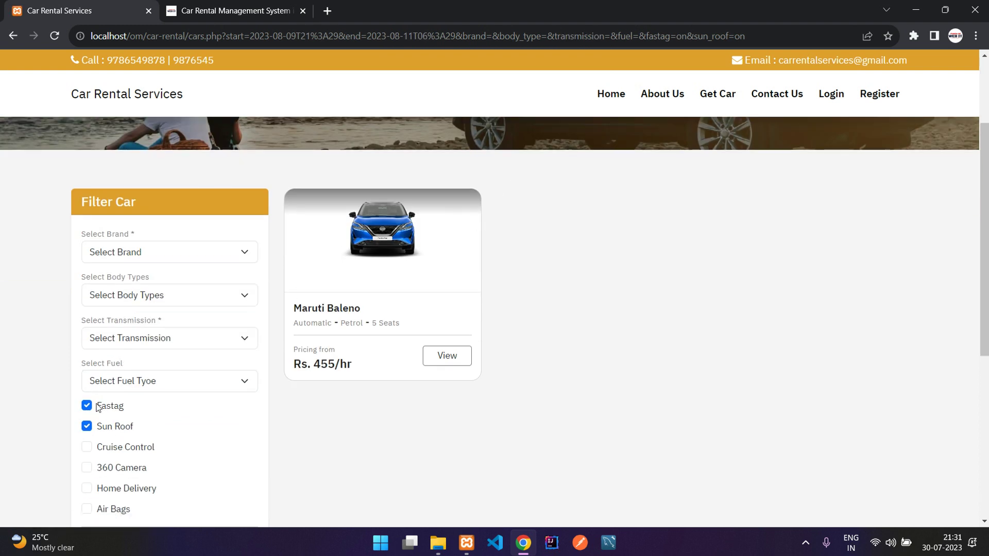
{"action": "left_click", "coordinate": [104, 425]}
{"action": "left_click", "coordinate": [109, 408]}
{"action": "scroll", "coordinate": [110, 411], "scroll_direction": "down", "scroll_amount": 4}
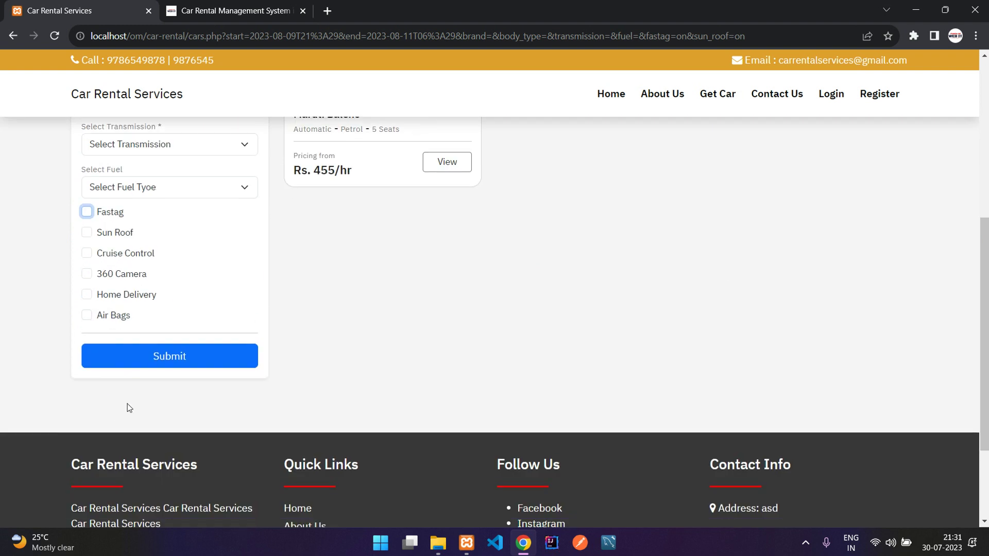
{"action": "left_click", "coordinate": [189, 359]}
{"action": "scroll", "coordinate": [438, 388], "scroll_direction": "down", "scroll_amount": 2}
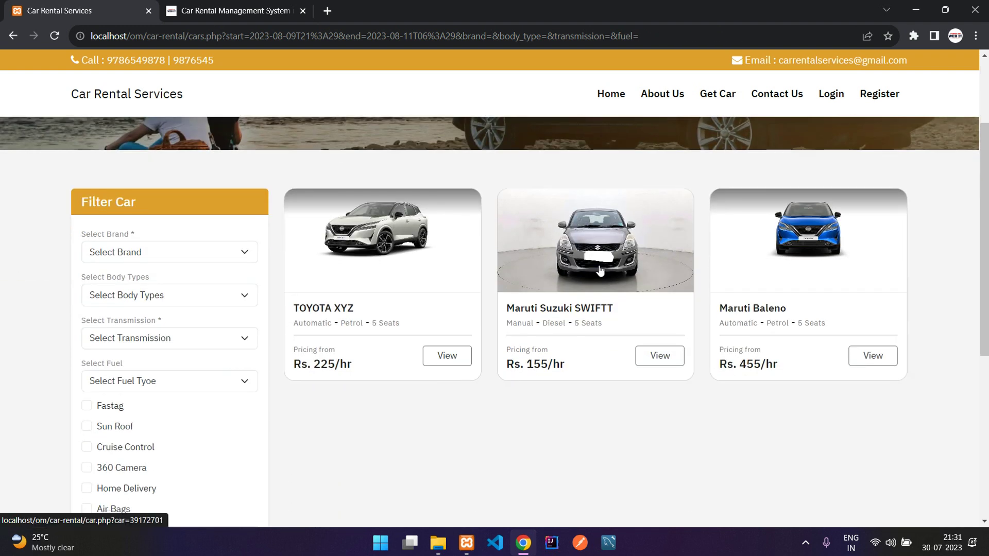
{"action": "left_click", "coordinate": [771, 269]}
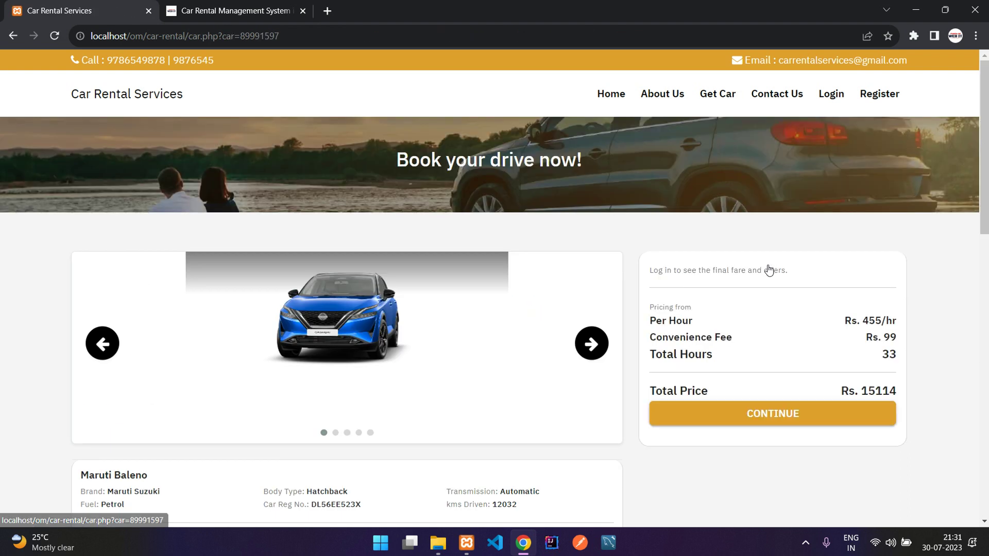
{"action": "scroll", "coordinate": [46, 381], "scroll_direction": "down", "scroll_amount": 2}
{"action": "left_click_drag", "start_coordinate": [81, 346], "coordinate": [177, 347]}
{"action": "left_click", "coordinate": [113, 362]}
{"action": "left_click_drag", "start_coordinate": [85, 362], "coordinate": [511, 376]}
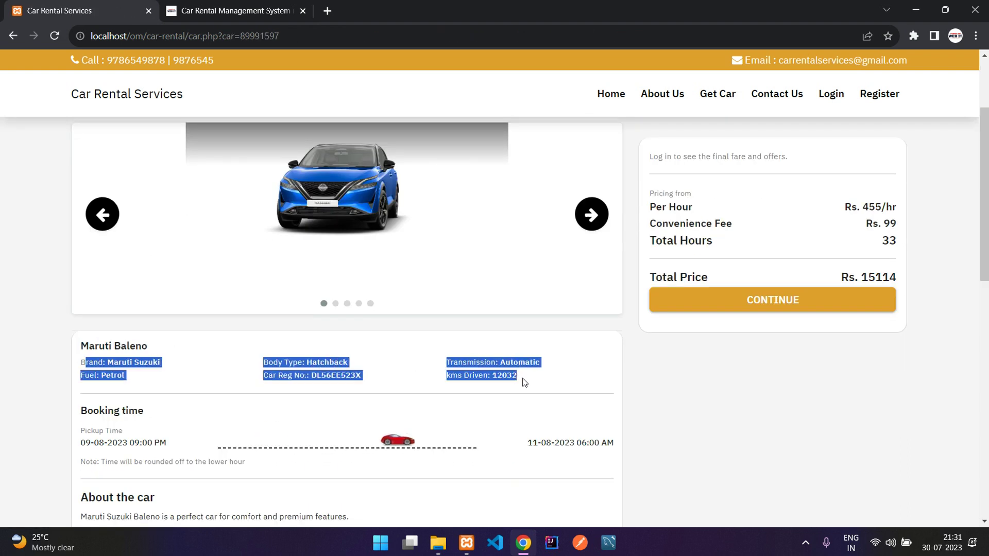
{"action": "left_click", "coordinate": [525, 381]}
{"action": "double_click", "coordinate": [479, 363]}
{"action": "double_click", "coordinate": [517, 362]}
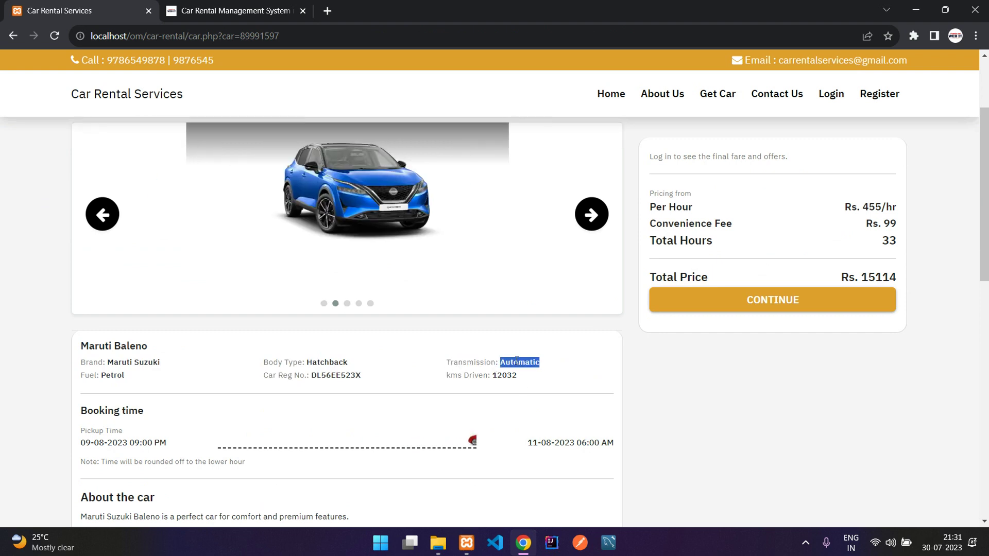
{"action": "double_click", "coordinate": [308, 375]}
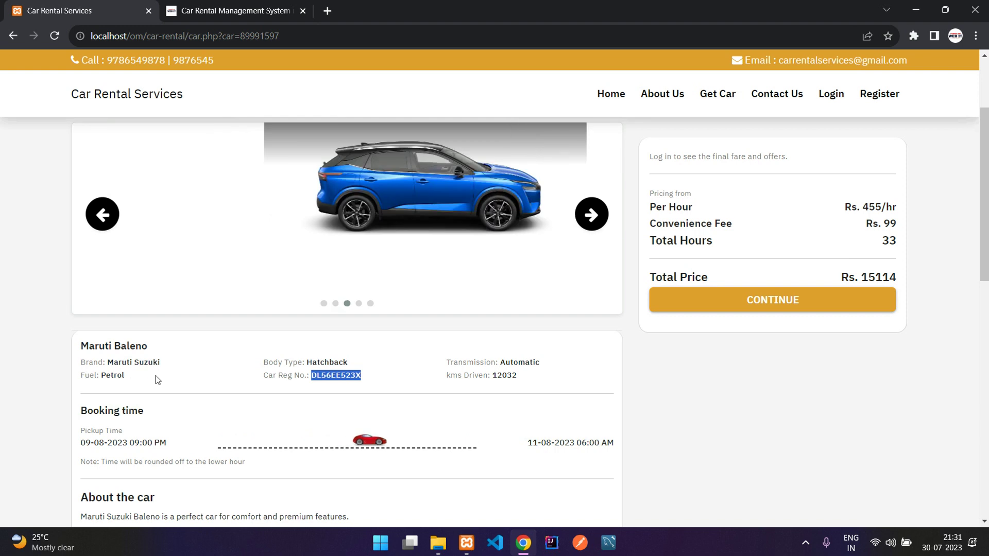
{"action": "scroll", "coordinate": [156, 377], "scroll_direction": "down", "scroll_amount": 2}
{"action": "left_click", "coordinate": [156, 378]}
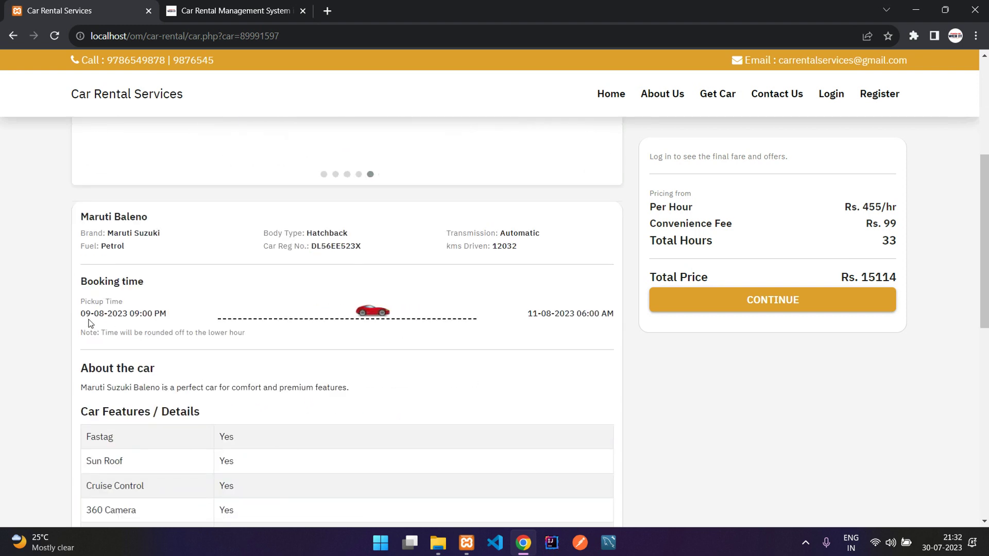
{"action": "left_click_drag", "start_coordinate": [81, 315], "coordinate": [160, 315]}
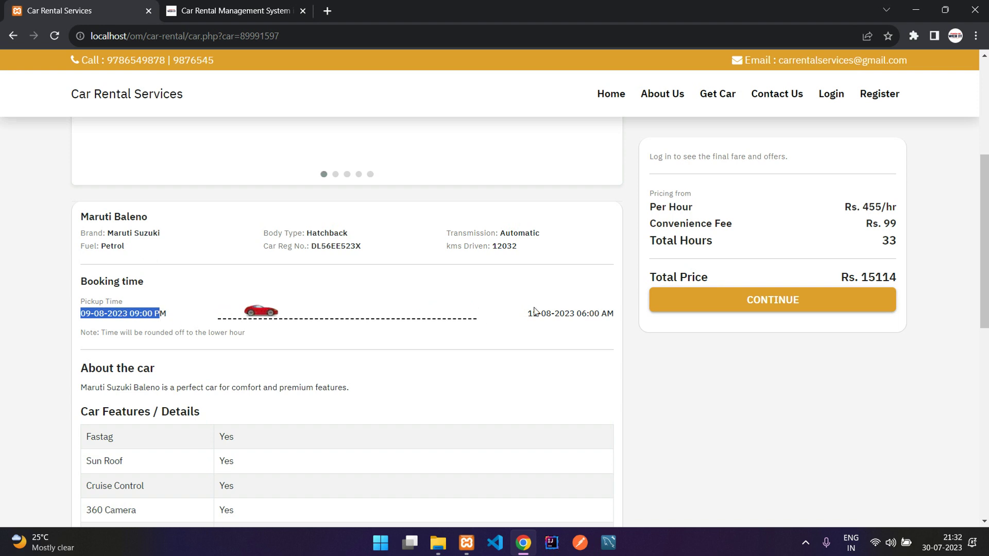
{"action": "left_click_drag", "start_coordinate": [533, 310], "coordinate": [598, 315]}
{"action": "left_click", "coordinate": [601, 314]}
{"action": "left_click", "coordinate": [598, 317]}
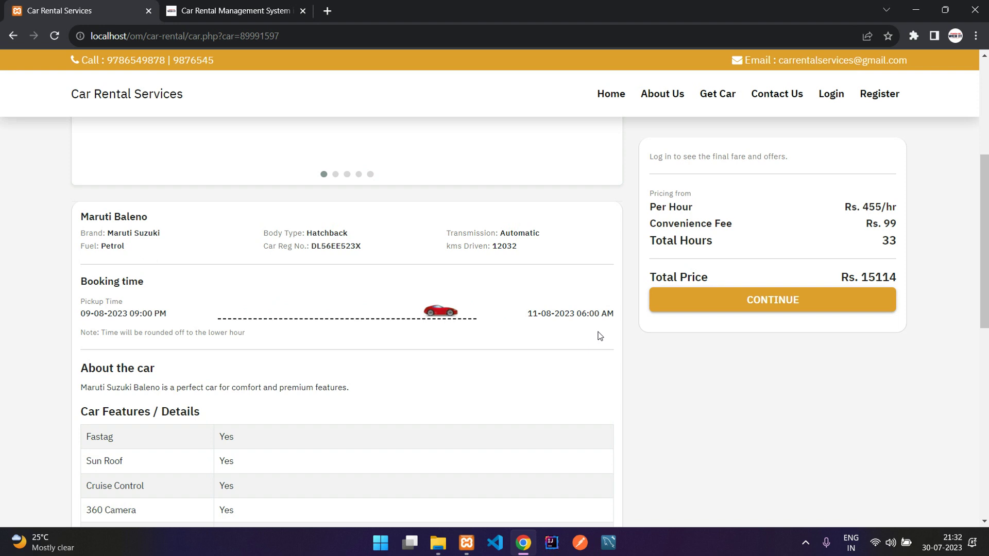
{"action": "left_click_drag", "start_coordinate": [97, 332], "coordinate": [247, 333]}
{"action": "left_click", "coordinate": [108, 332]}
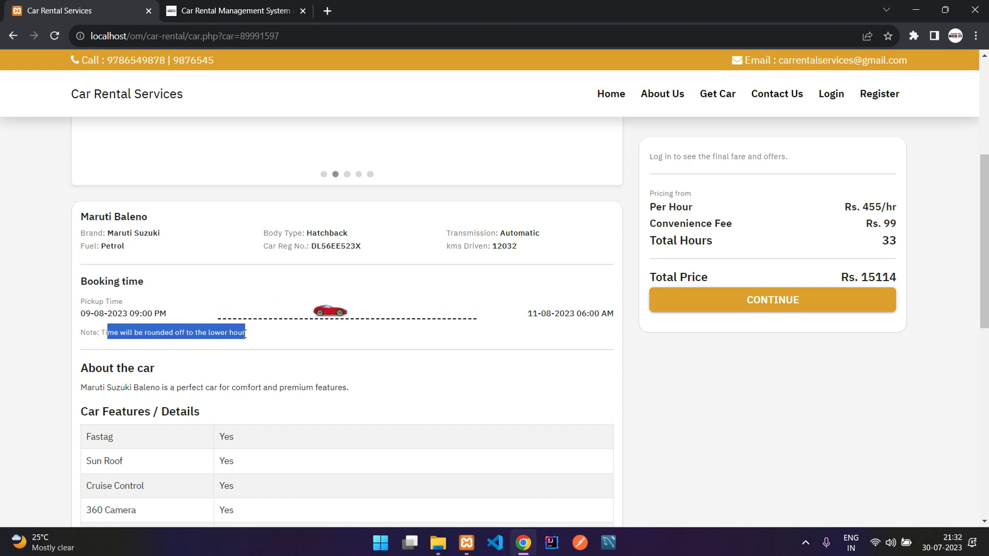
{"action": "left_click", "coordinate": [203, 323]}
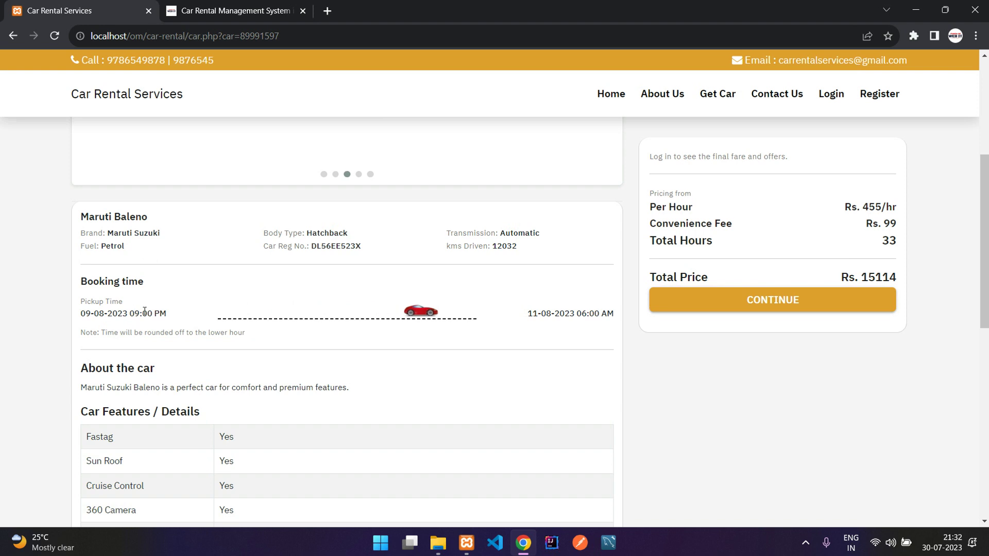
{"action": "left_click_drag", "start_coordinate": [129, 319], "coordinate": [139, 319]}
{"action": "left_click", "coordinate": [167, 307]}
{"action": "scroll", "coordinate": [166, 308], "scroll_direction": "down", "scroll_amount": 1}
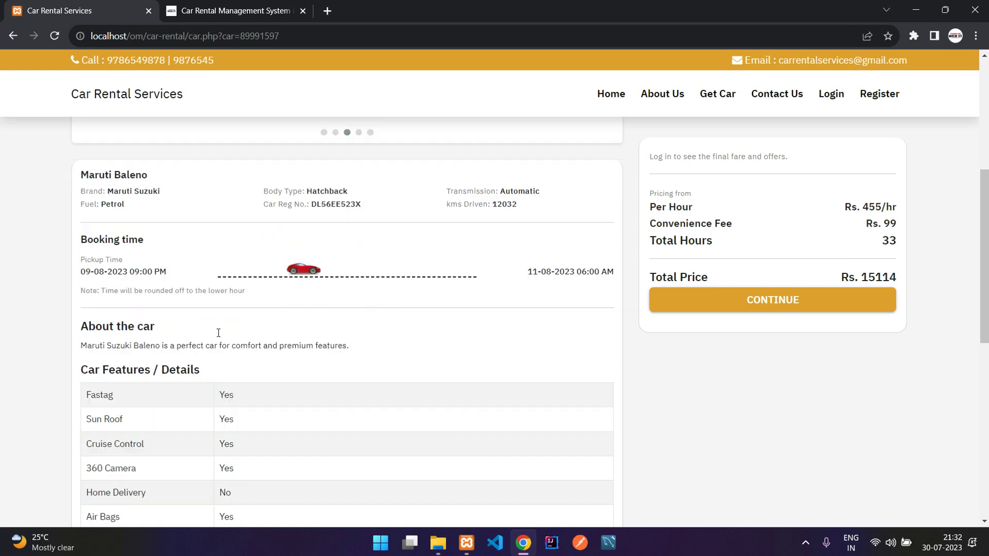
{"action": "scroll", "coordinate": [90, 268], "scroll_direction": "down", "scroll_amount": 2}
{"action": "left_click_drag", "start_coordinate": [86, 194], "coordinate": [342, 191]}
{"action": "left_click", "coordinate": [342, 191]}
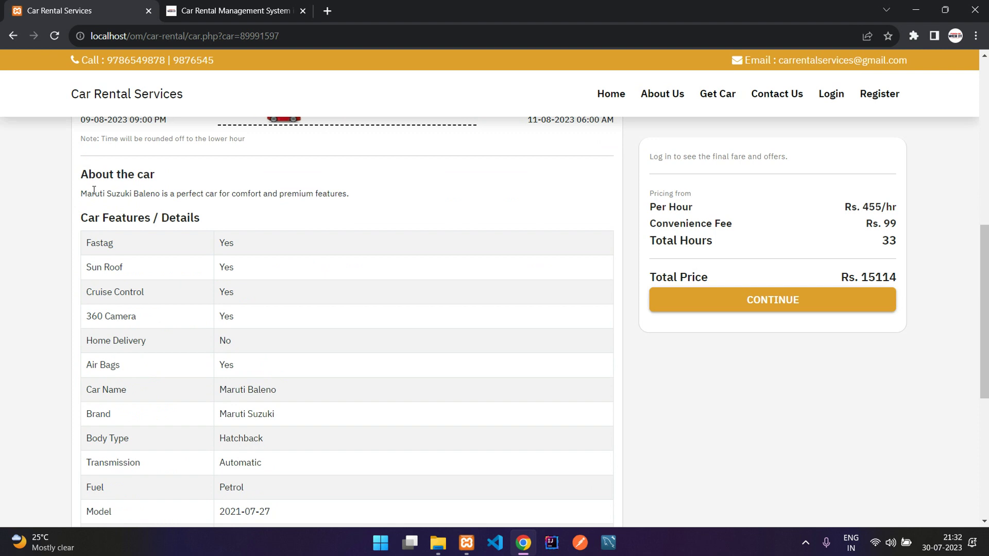
{"action": "left_click_drag", "start_coordinate": [81, 193], "coordinate": [395, 197]}
{"action": "left_click", "coordinate": [395, 197]}
{"action": "left_click_drag", "start_coordinate": [80, 194], "coordinate": [309, 195]}
{"action": "left_click", "coordinate": [409, 194]}
{"action": "scroll", "coordinate": [281, 254], "scroll_direction": "down", "scroll_amount": 3}
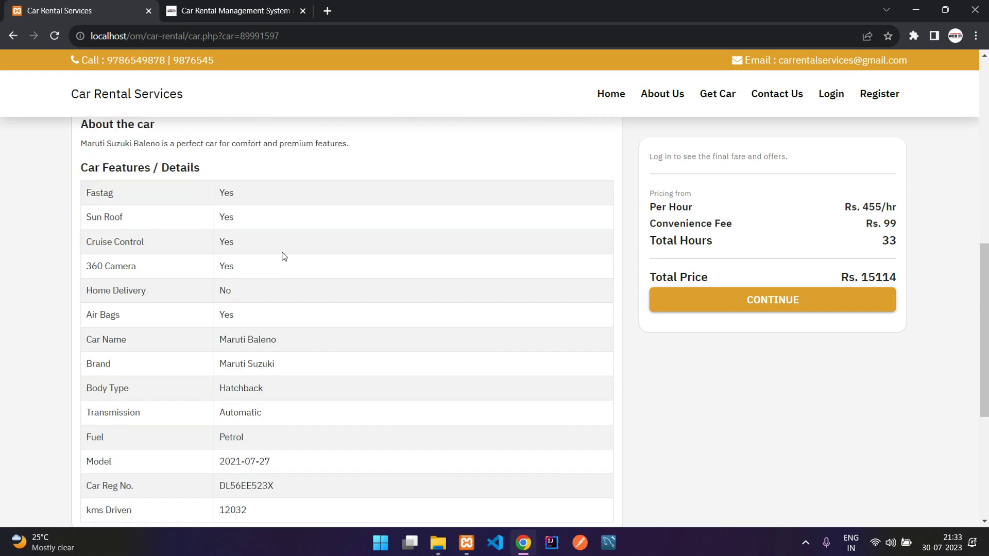
{"action": "left_click_drag", "start_coordinate": [273, 437], "coordinate": [230, 274]}
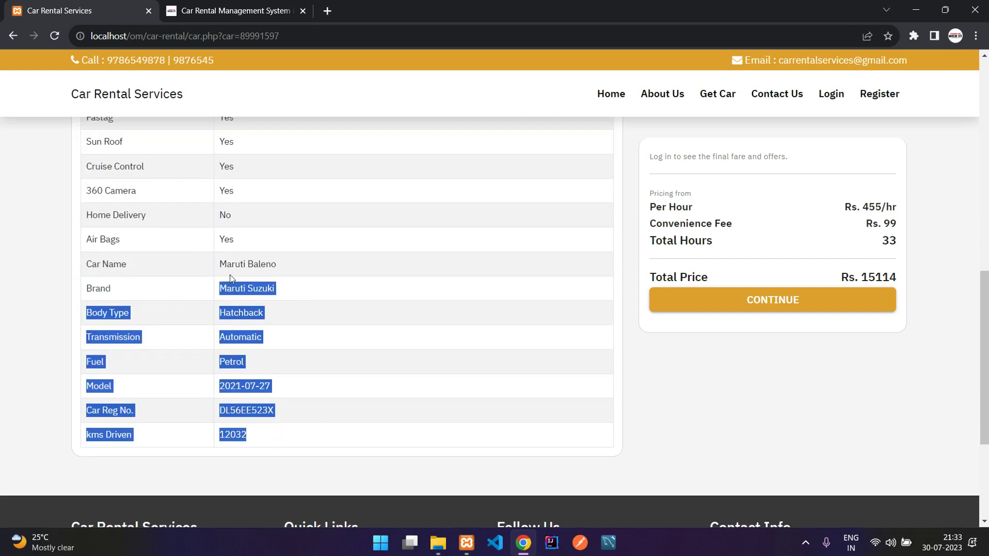
{"action": "scroll", "coordinate": [660, 235], "scroll_direction": "up", "scroll_amount": 10}
{"action": "left_click_drag", "start_coordinate": [652, 206], "coordinate": [814, 201]}
{"action": "left_click", "coordinate": [795, 214]}
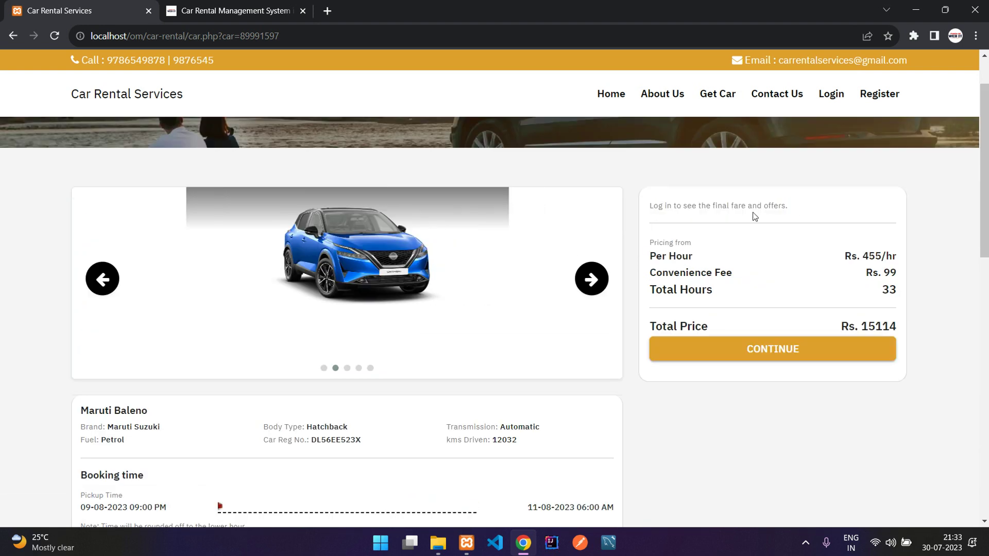
{"action": "left_click", "coordinate": [755, 353]}
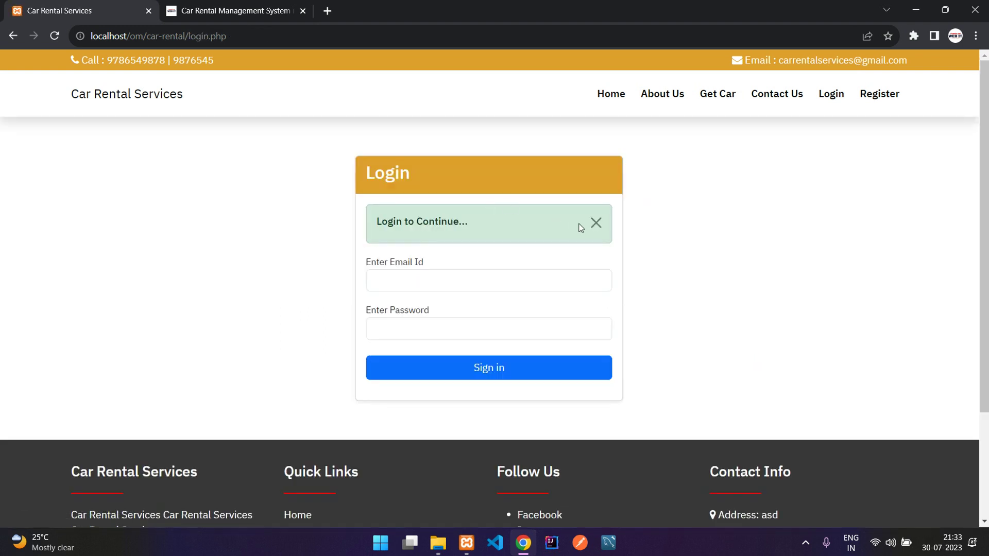
Step: Open the Register form and submit a new account with name, phone, email and password
{"action": "left_click", "coordinate": [597, 225]}
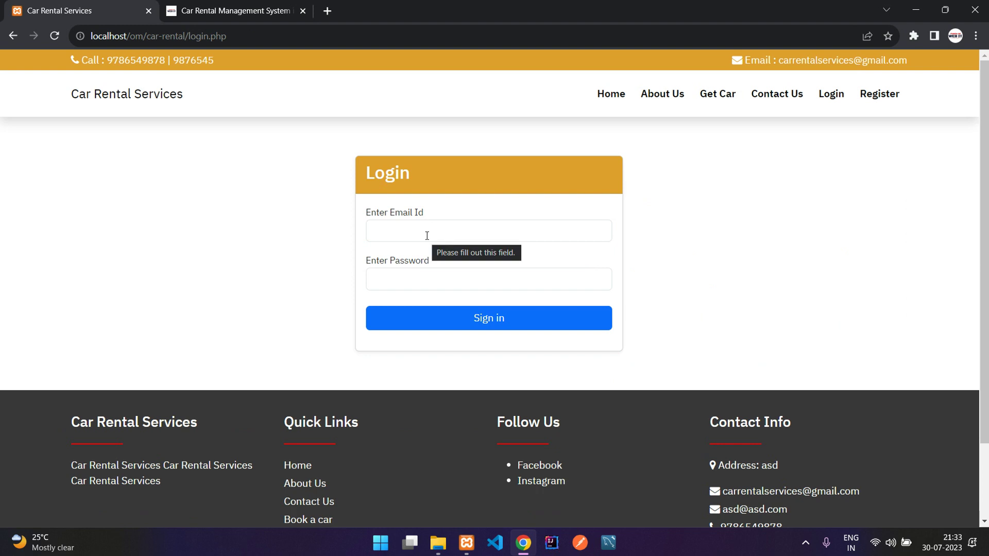
{"action": "left_click", "coordinate": [426, 235]}
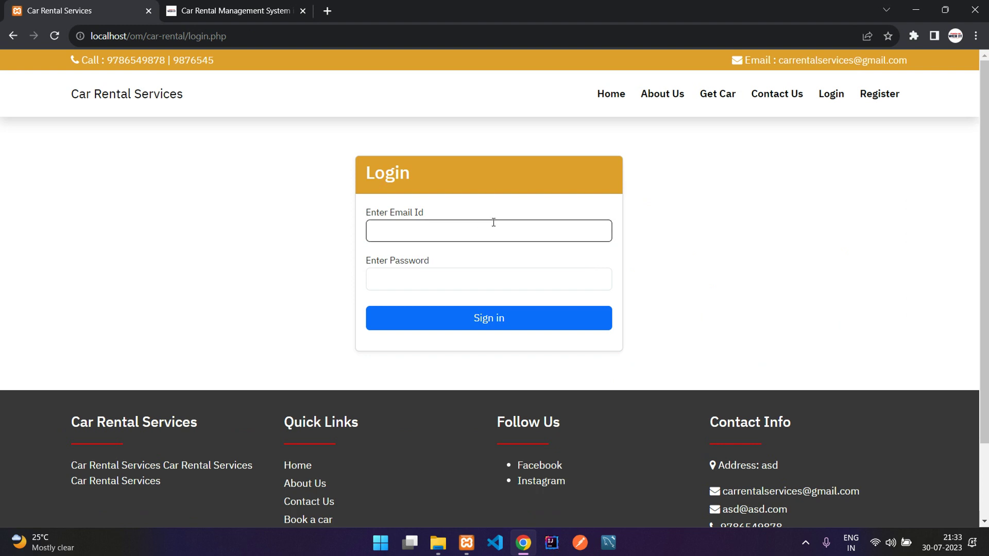
{"action": "left_click", "coordinate": [876, 98]}
{"action": "left_click", "coordinate": [447, 231]}
{"action": "key", "text": "Tab"}
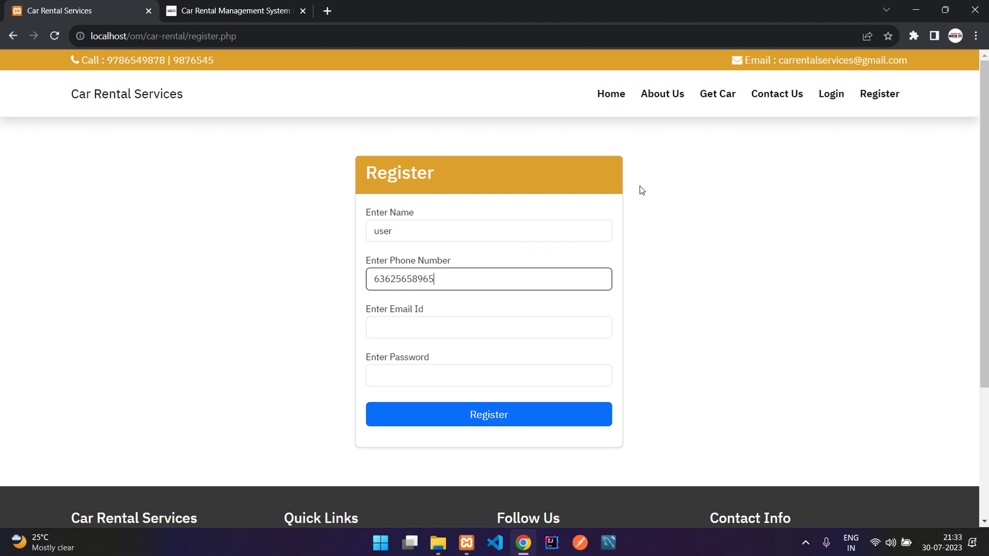
{"action": "left_click", "coordinate": [460, 328]}
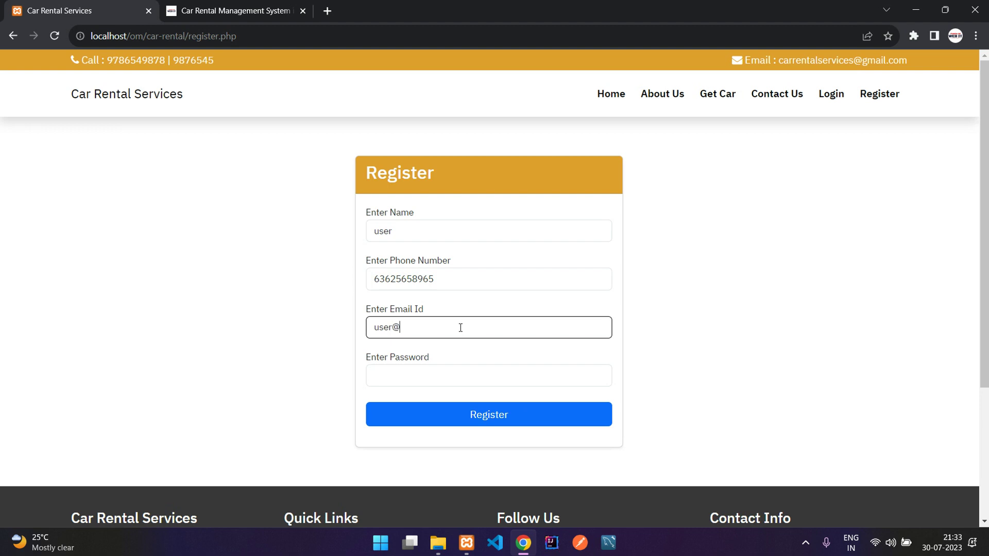
{"action": "key", "text": "Tab"}
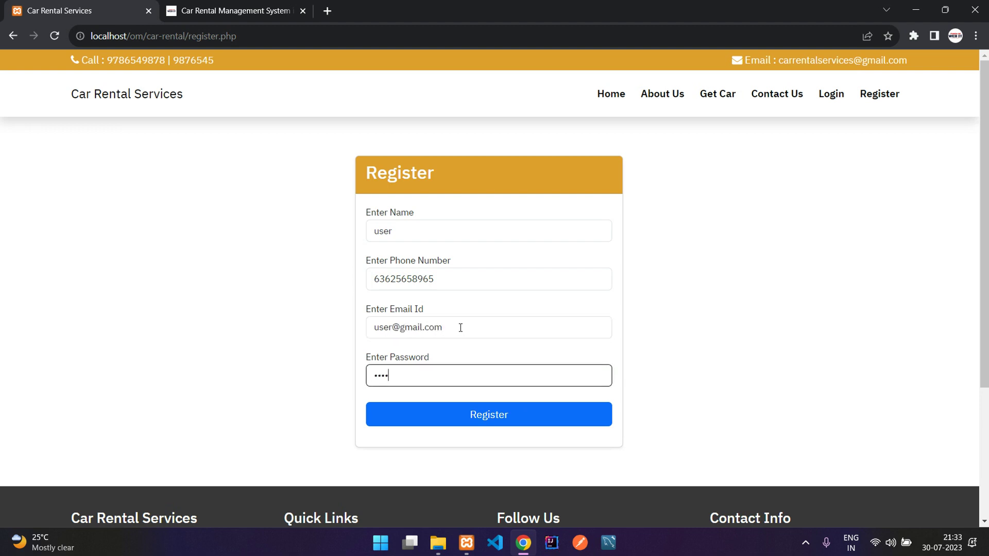
{"action": "left_click", "coordinate": [461, 427]}
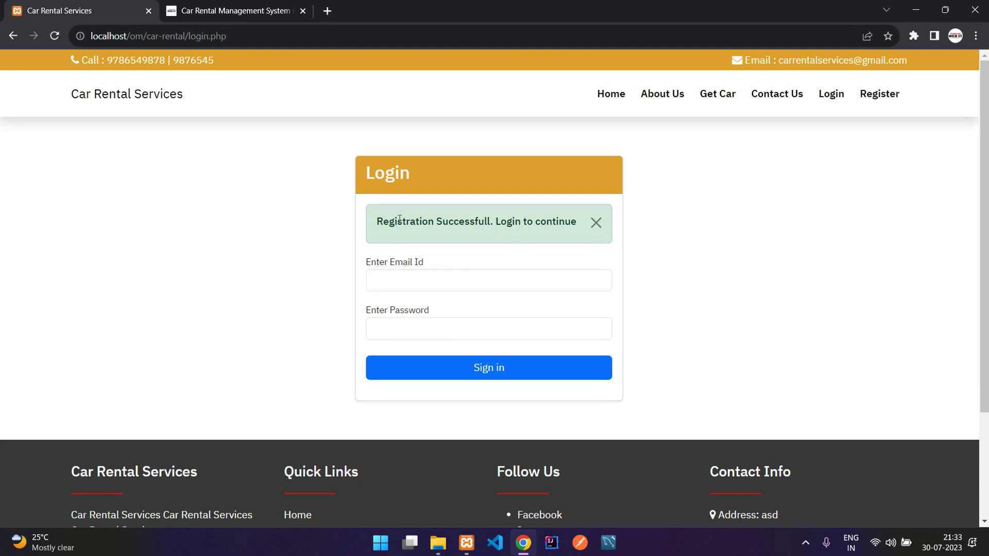
Step: Sign in with the new account's email and password, returning to the Baleno booking page
{"action": "left_click_drag", "start_coordinate": [400, 219], "coordinate": [622, 222]}
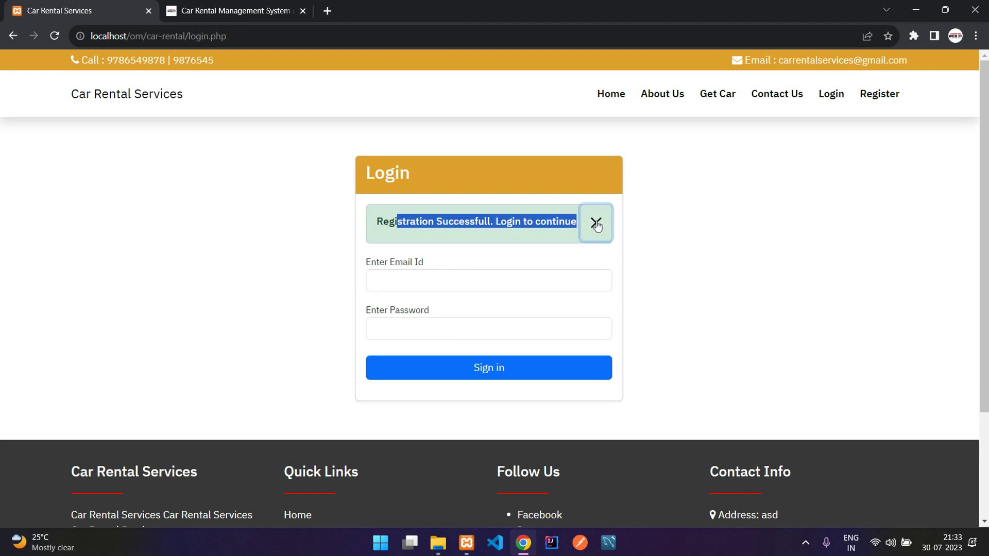
{"action": "left_click", "coordinate": [596, 222]}
{"action": "left_click", "coordinate": [462, 241]}
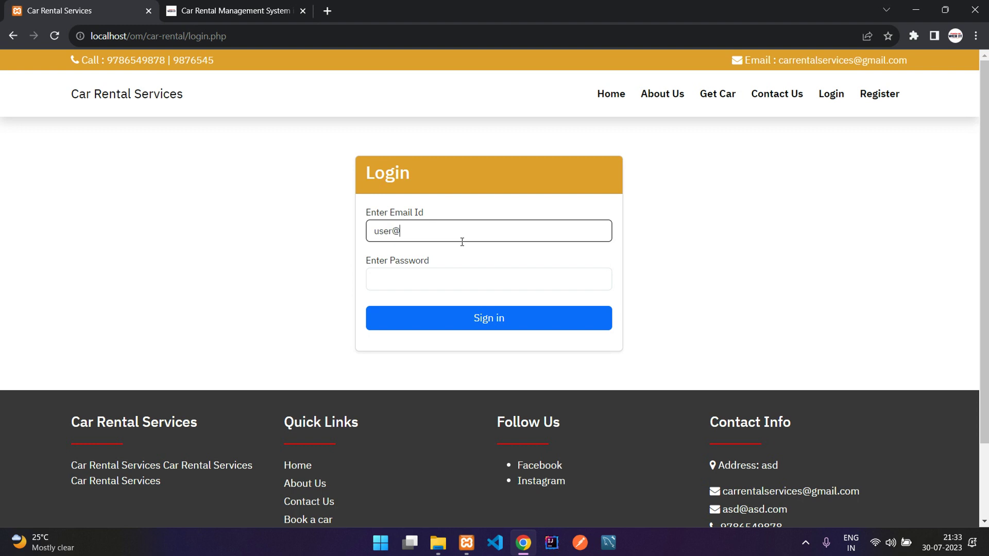
{"action": "key", "text": "Tab"}
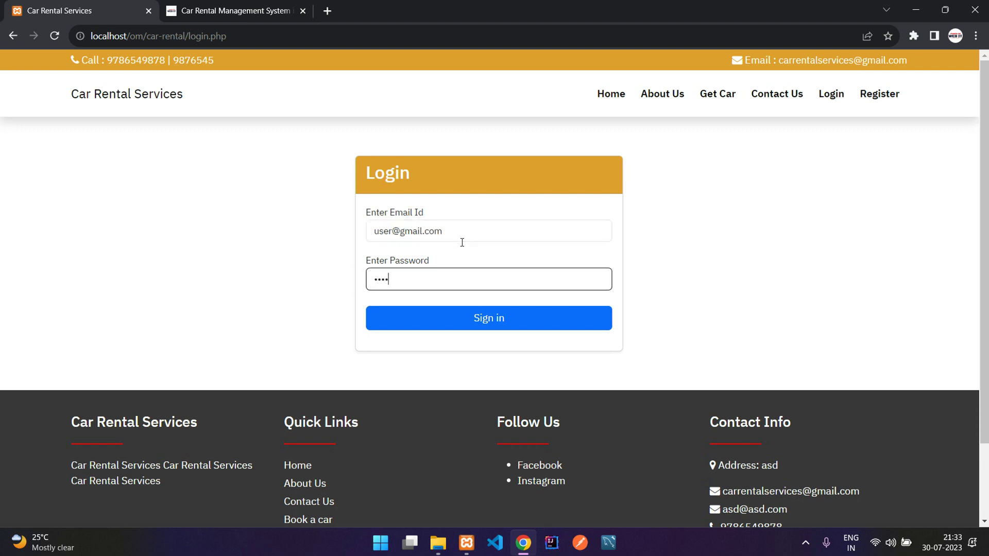
{"action": "left_click", "coordinate": [514, 319]}
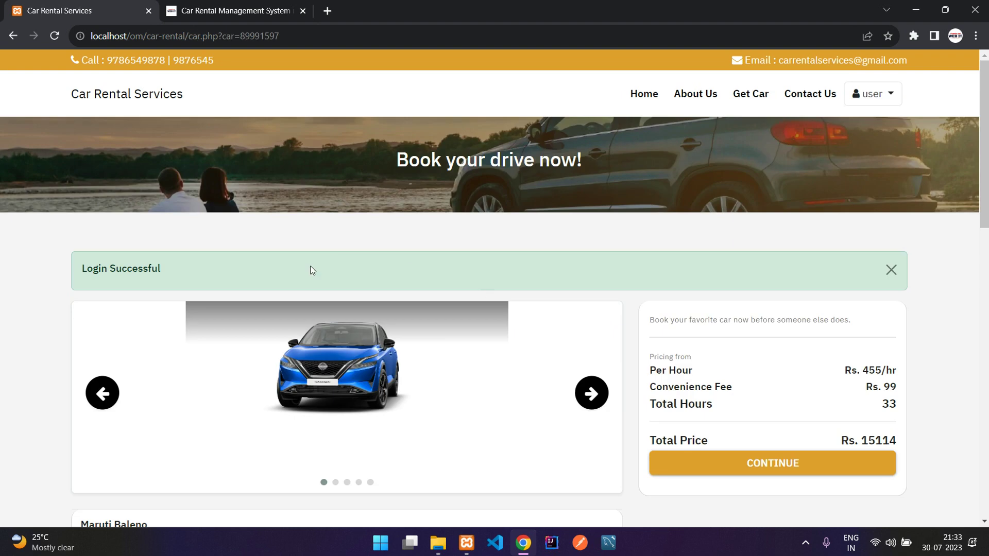
{"action": "left_click_drag", "start_coordinate": [61, 268], "coordinate": [342, 271]}
{"action": "left_click", "coordinate": [345, 272]}
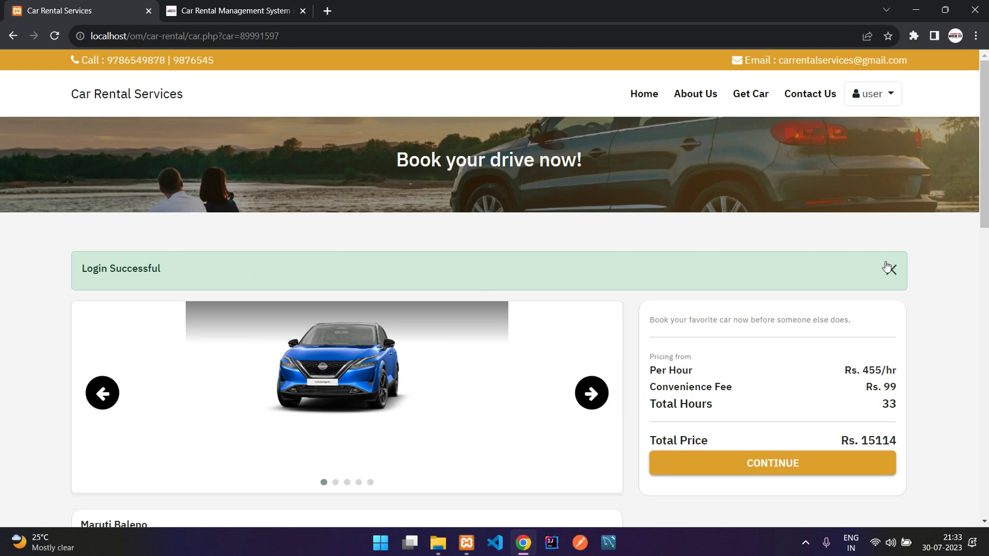
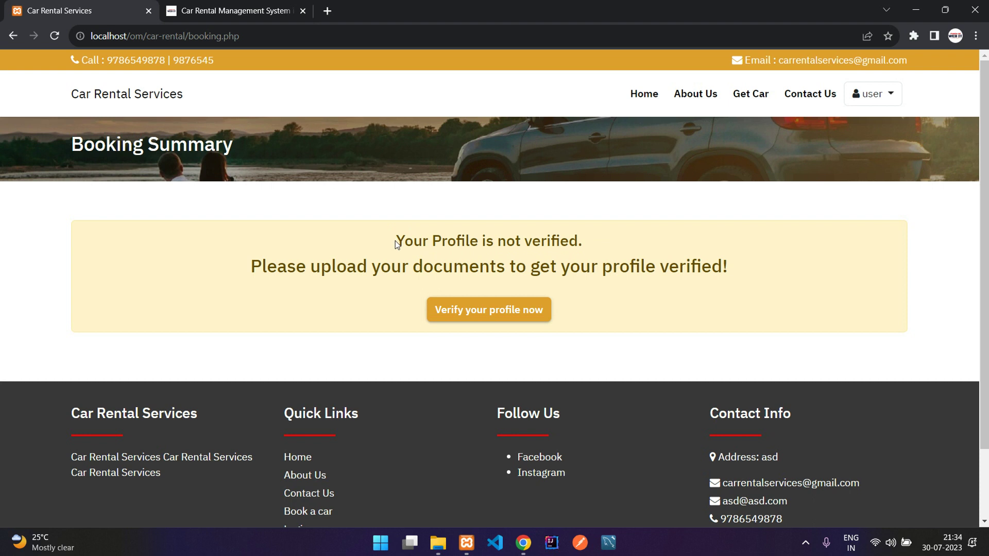
Step: Highlight the booking summary's request to upload documents for profile verification
{"action": "left_click_drag", "start_coordinate": [251, 266], "coordinate": [692, 266]}
Step: Open the profile verification form from the booking summary and review its pending status
{"action": "left_click", "coordinate": [503, 266]}
{"action": "left_click", "coordinate": [693, 266]}
{"action": "left_click", "coordinate": [486, 319]}
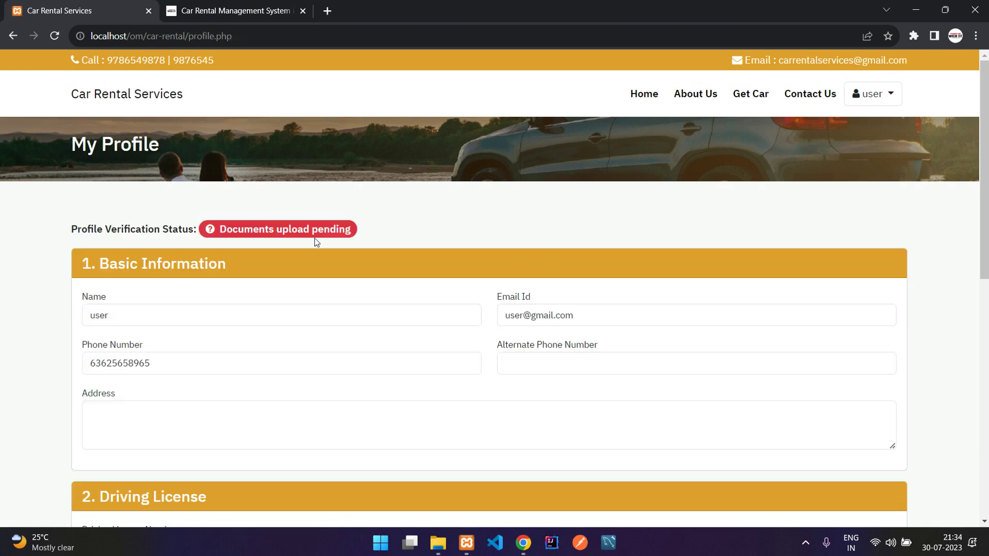
{"action": "left_click_drag", "start_coordinate": [72, 229], "coordinate": [364, 221]}
{"action": "left_click", "coordinate": [177, 233]}
{"action": "left_click", "coordinate": [375, 222]}
{"action": "scroll", "coordinate": [405, 230], "scroll_direction": "down", "scroll_amount": 2}
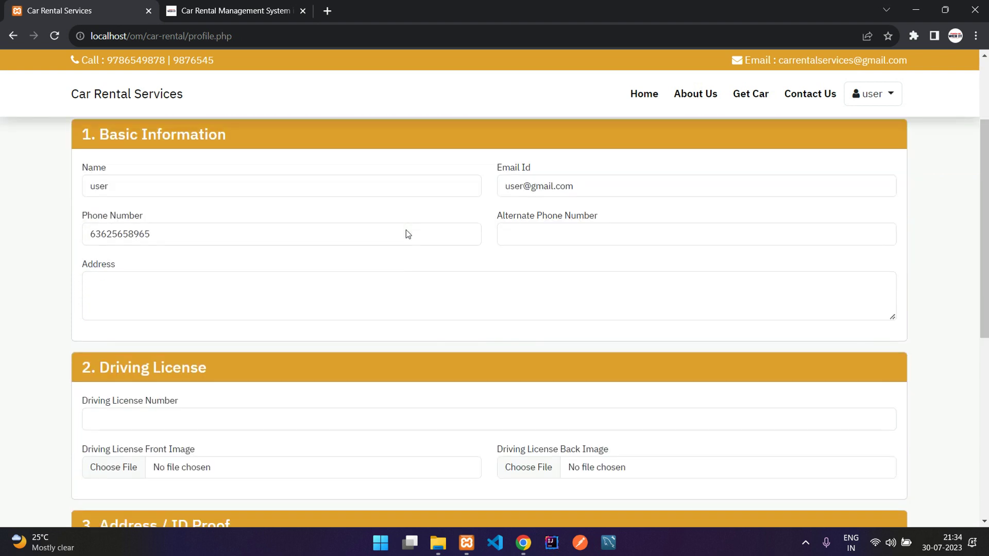
Step: Fill in the alternate phone number, postal address and driving licence number
{"action": "left_click", "coordinate": [338, 236]}
{"action": "left_click", "coordinate": [560, 235]}
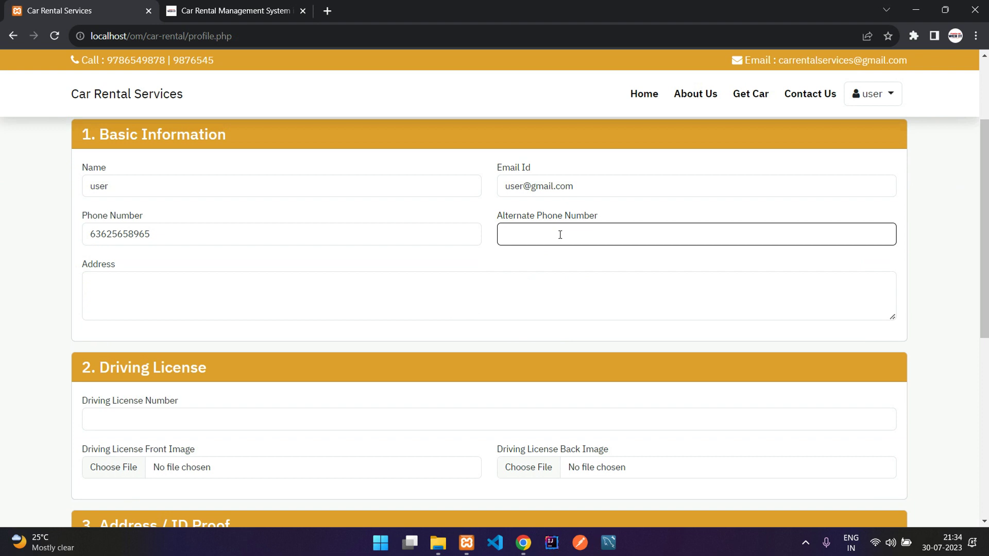
{"action": "left_click", "coordinate": [266, 305]}
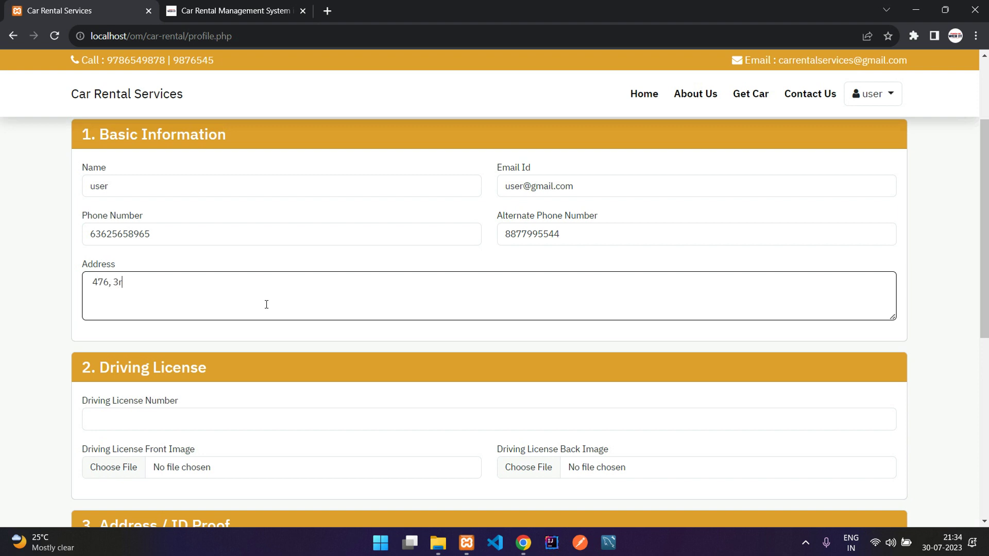
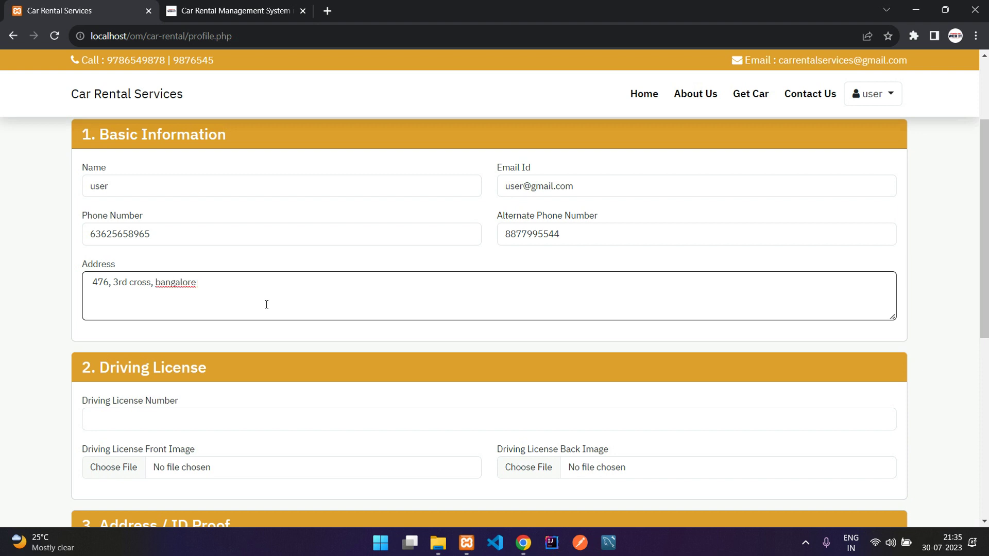
{"action": "scroll", "coordinate": [266, 304], "scroll_direction": "down", "scroll_amount": 2}
{"action": "left_click", "coordinate": [232, 286]}
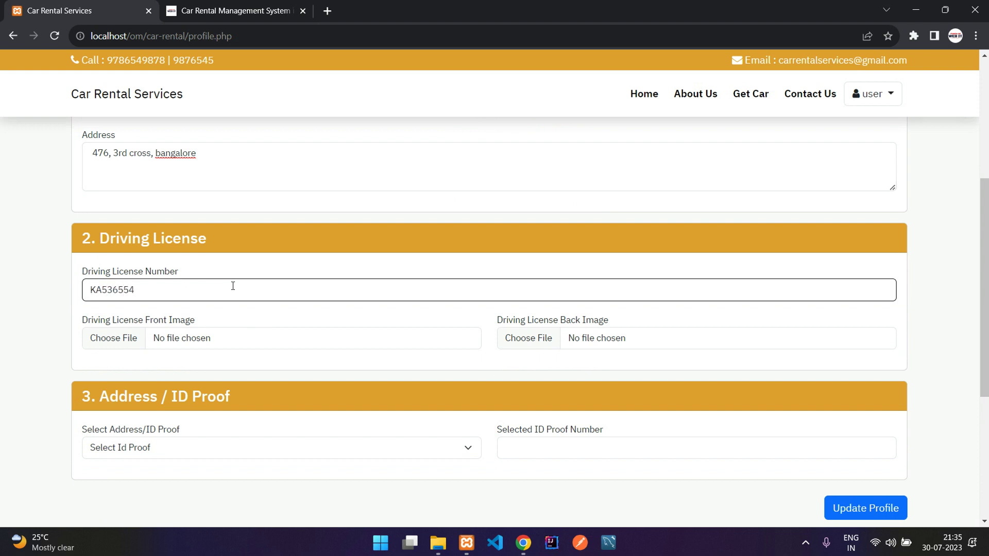
{"action": "scroll", "coordinate": [235, 287], "scroll_direction": "down", "scroll_amount": 1}
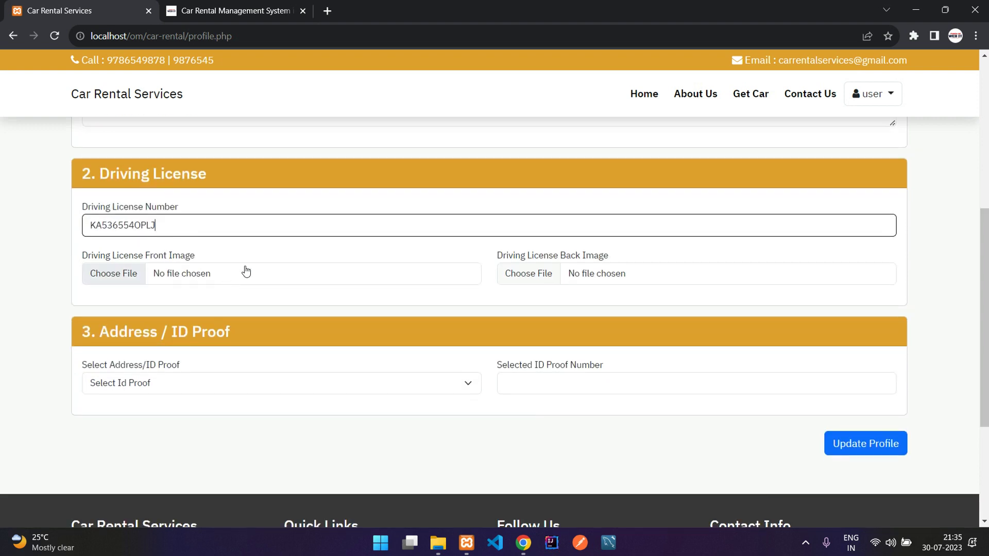
Step: Attach dl-front.JPG and dl-back.jpg as the licence front and back images
{"action": "left_click", "coordinate": [246, 272]}
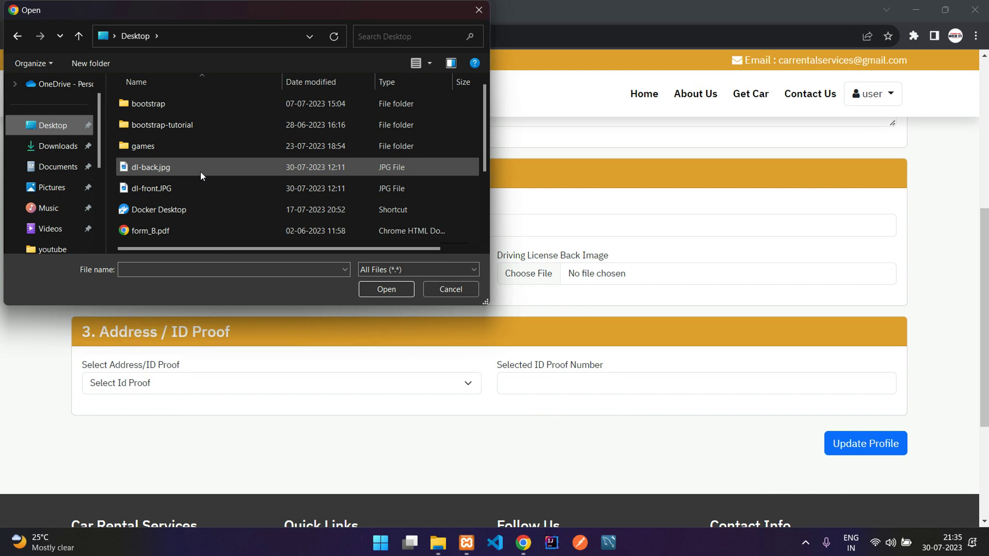
{"action": "left_click", "coordinate": [193, 189]}
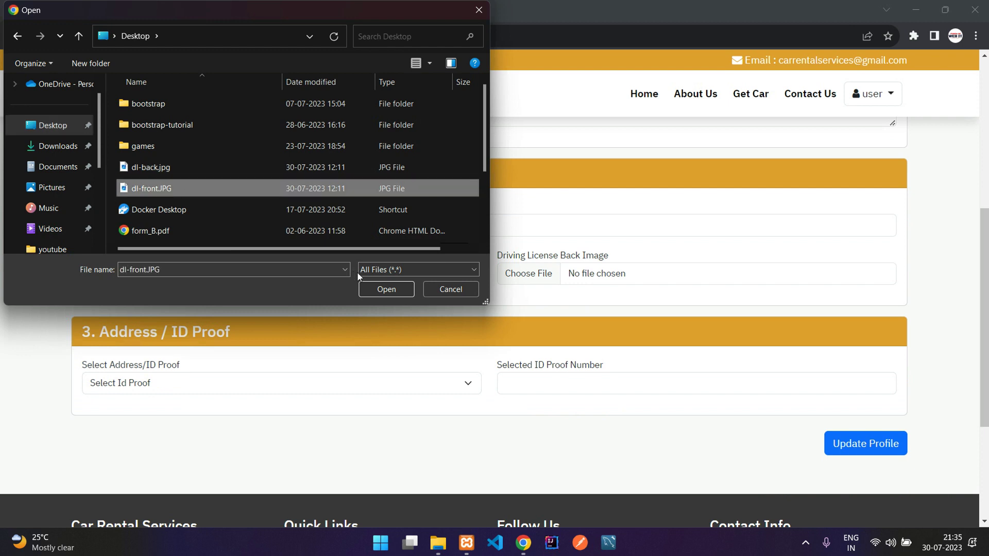
{"action": "left_click", "coordinate": [380, 291]}
{"action": "left_click_drag", "start_coordinate": [521, 261], "coordinate": [617, 255]}
{"action": "left_click", "coordinate": [618, 255]}
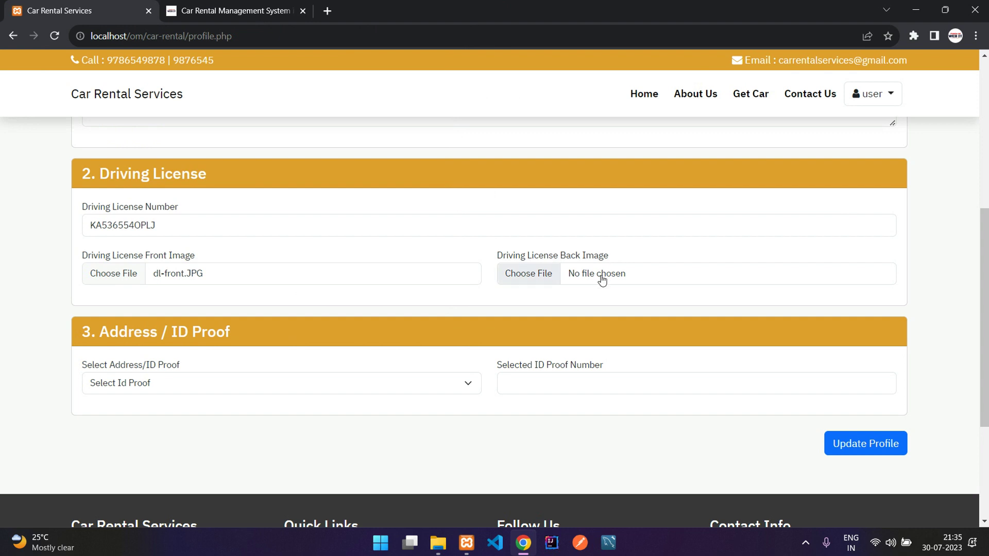
{"action": "left_click", "coordinate": [603, 280]}
{"action": "left_click", "coordinate": [156, 169]}
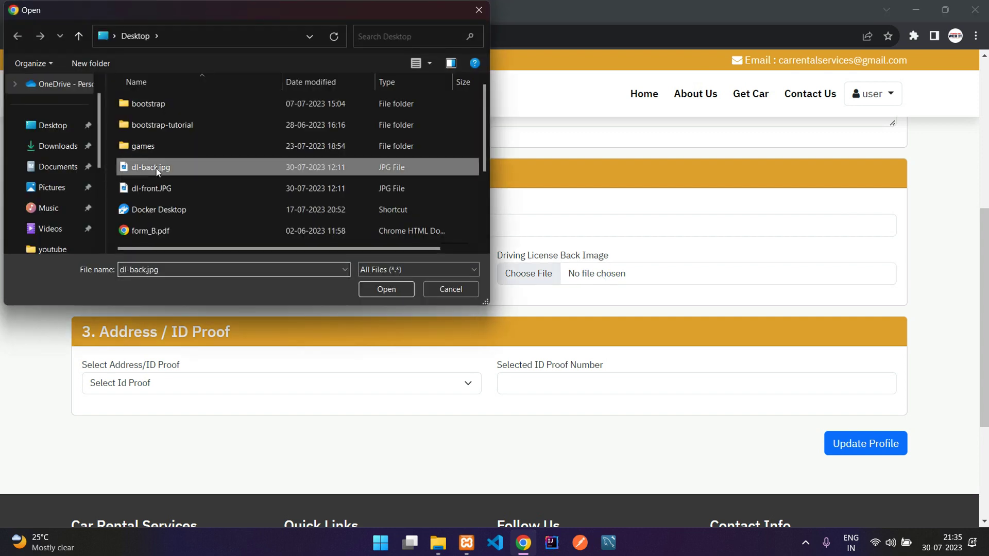
{"action": "left_click", "coordinate": [387, 289]}
{"action": "left_click", "coordinate": [416, 303]}
Step: Choose Aadhar as ID proof, enter its number, and submit the profile update
{"action": "scroll", "coordinate": [167, 307], "scroll_direction": "down", "scroll_amount": 1}
{"action": "scroll", "coordinate": [90, 353], "scroll_direction": "up", "scroll_amount": 1}
{"action": "left_click", "coordinate": [118, 381]}
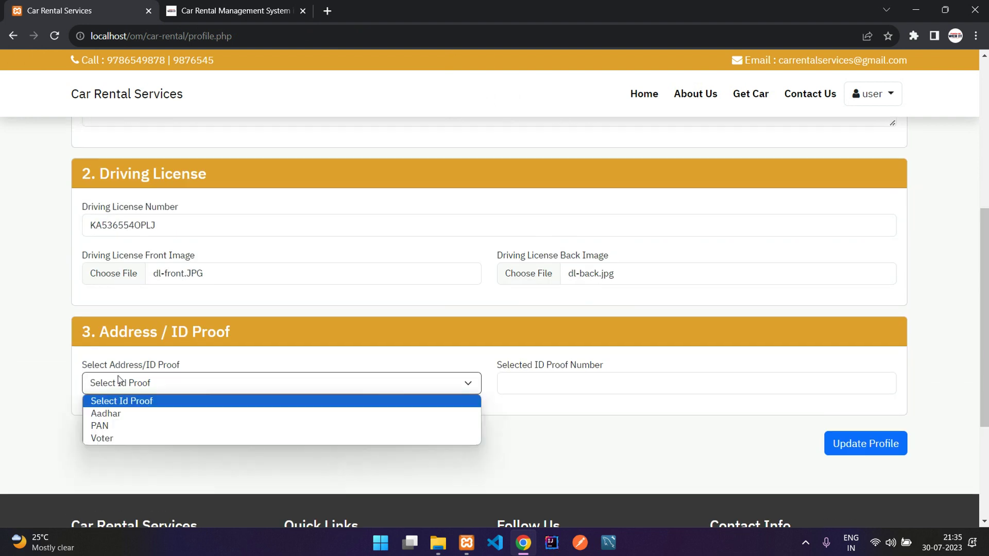
{"action": "left_click", "coordinate": [161, 412]}
{"action": "left_click", "coordinate": [557, 386]}
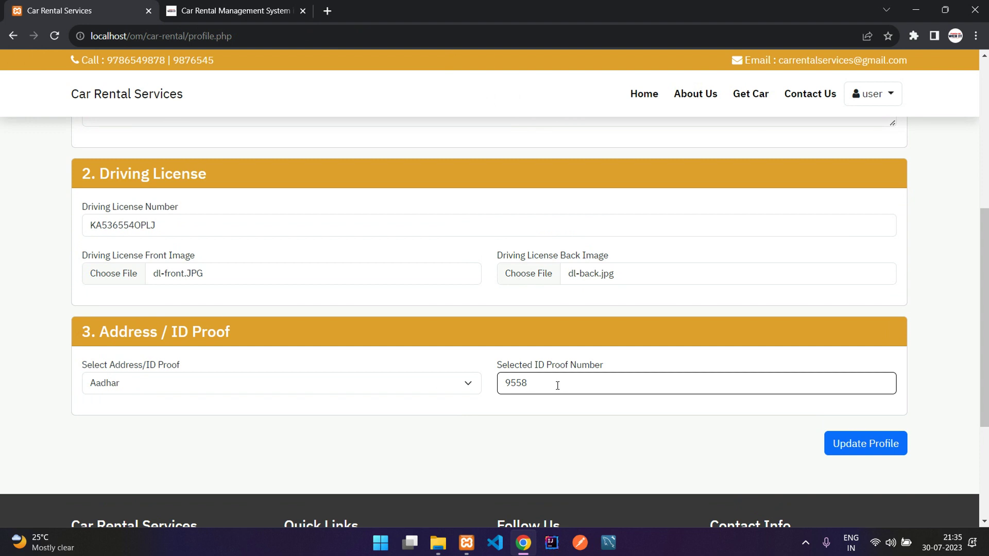
{"action": "left_click", "coordinate": [868, 447]}
{"action": "left_click_drag", "start_coordinate": [81, 238], "coordinate": [440, 238]}
{"action": "left_click", "coordinate": [267, 240]}
{"action": "left_click", "coordinate": [441, 238]}
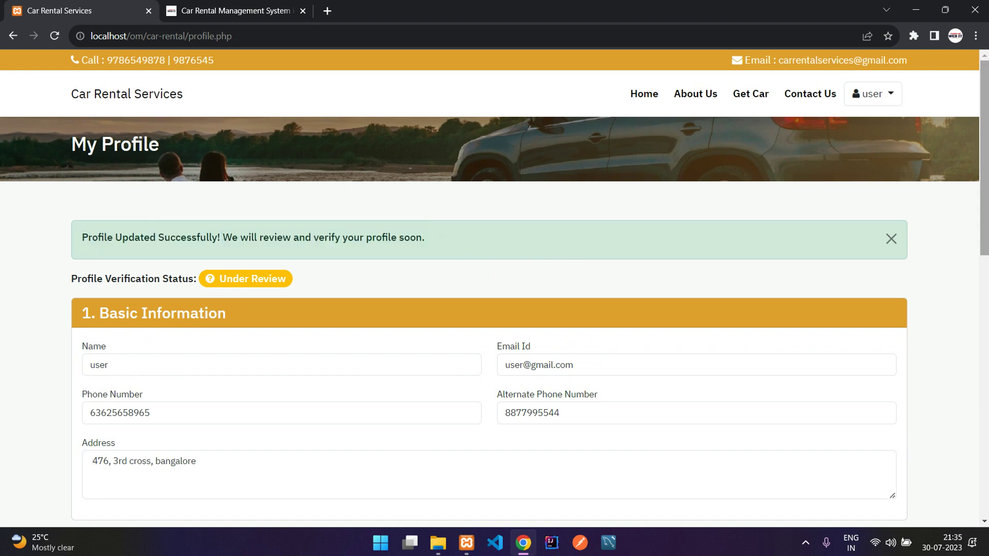
Step: Dismiss the profile updated notice and review the Under Review status
{"action": "left_click", "coordinate": [891, 239]}
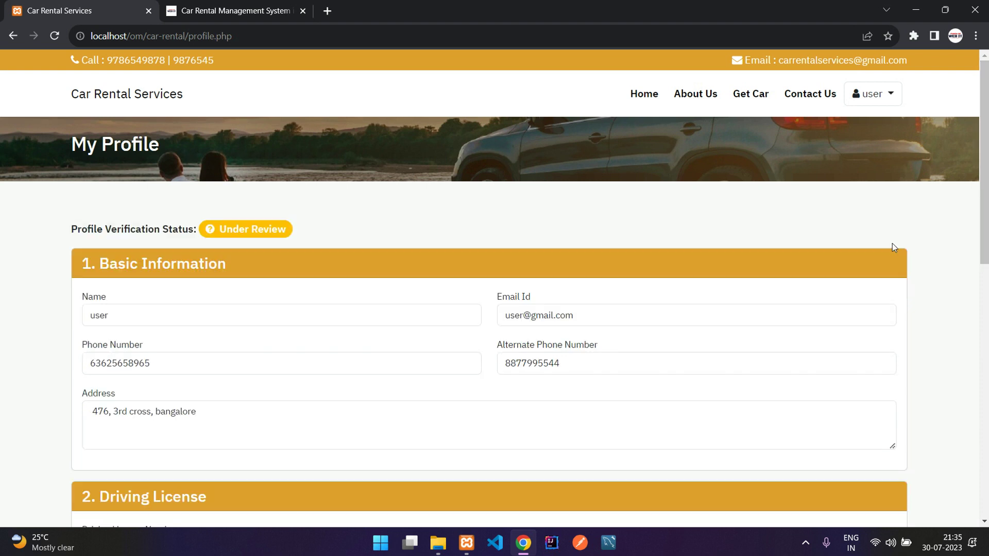
{"action": "left_click_drag", "start_coordinate": [225, 232], "coordinate": [283, 233]}
{"action": "left_click", "coordinate": [394, 221]}
{"action": "scroll", "coordinate": [444, 220], "scroll_direction": "down", "scroll_amount": 8}
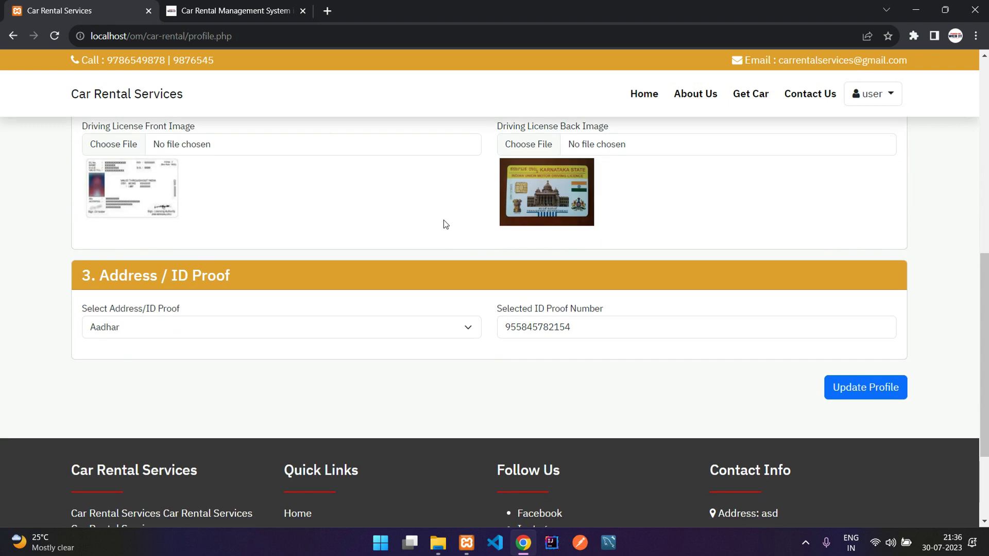
{"action": "scroll", "coordinate": [444, 220], "scroll_direction": "up", "scroll_amount": 8}
Step: Open the Maruti Baleno from Get Car and continue to its booking summary
{"action": "left_click", "coordinate": [748, 96]}
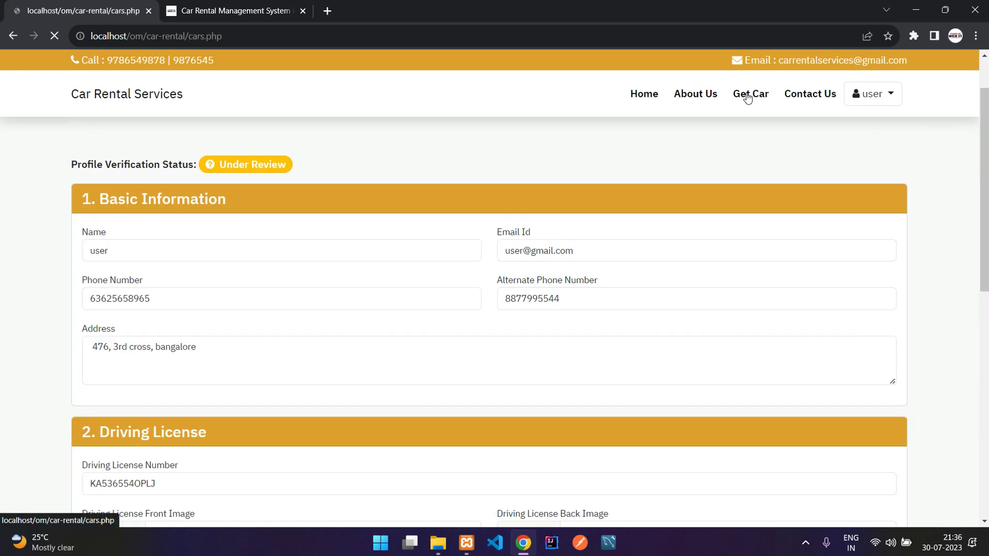
{"action": "left_click", "coordinate": [762, 354]}
{"action": "scroll", "coordinate": [654, 345], "scroll_direction": "down", "scroll_amount": 2}
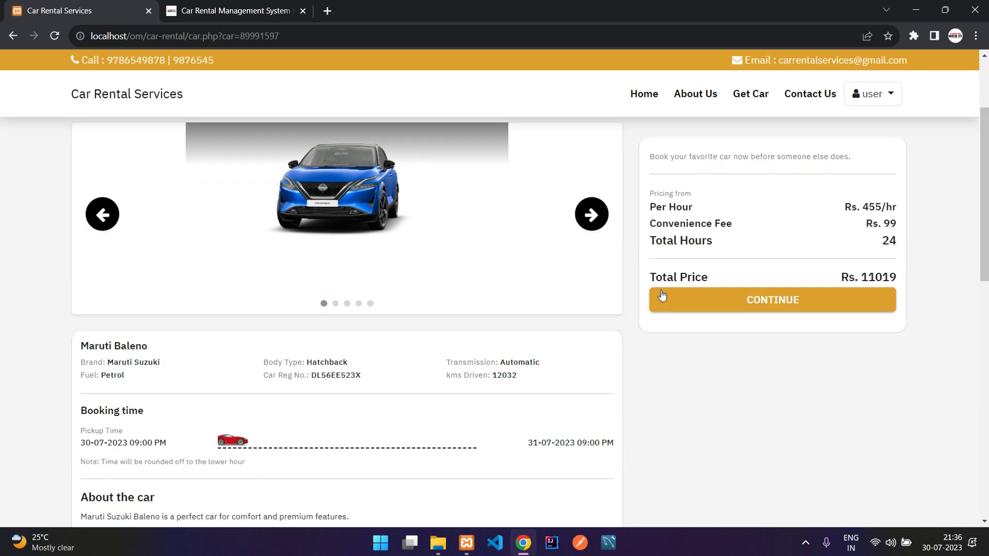
{"action": "left_click", "coordinate": [686, 299]}
Step: Highlight the summary's note that verification takes 1-2 working days
{"action": "left_click_drag", "start_coordinate": [386, 239], "coordinate": [642, 290]}
{"action": "left_click", "coordinate": [642, 290]}
{"action": "left_click_drag", "start_coordinate": [156, 266], "coordinate": [522, 268]}
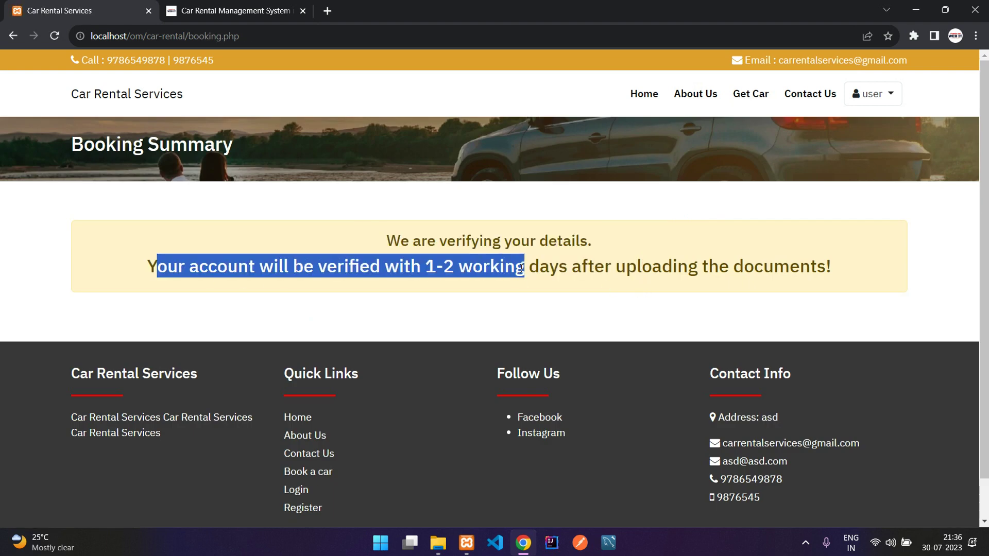
{"action": "left_click", "coordinate": [378, 267]}
{"action": "left_click_drag", "start_coordinate": [421, 266], "coordinate": [470, 266]}
{"action": "left_click_drag", "start_coordinate": [617, 267], "coordinate": [712, 267]}
{"action": "left_click", "coordinate": [808, 275]}
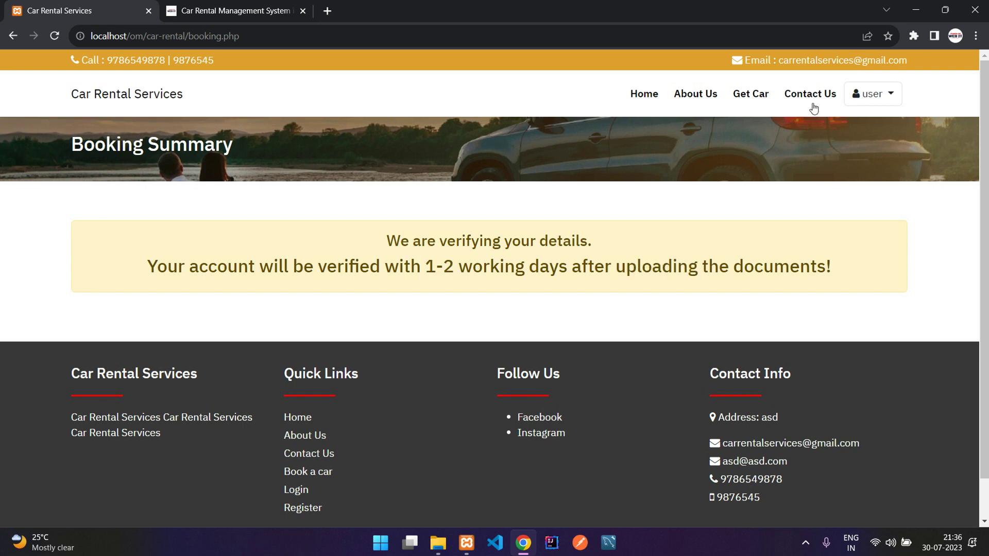
{"action": "left_click", "coordinate": [763, 95]}
Step: Browse the Contact Us page
{"action": "left_click", "coordinate": [809, 98]}
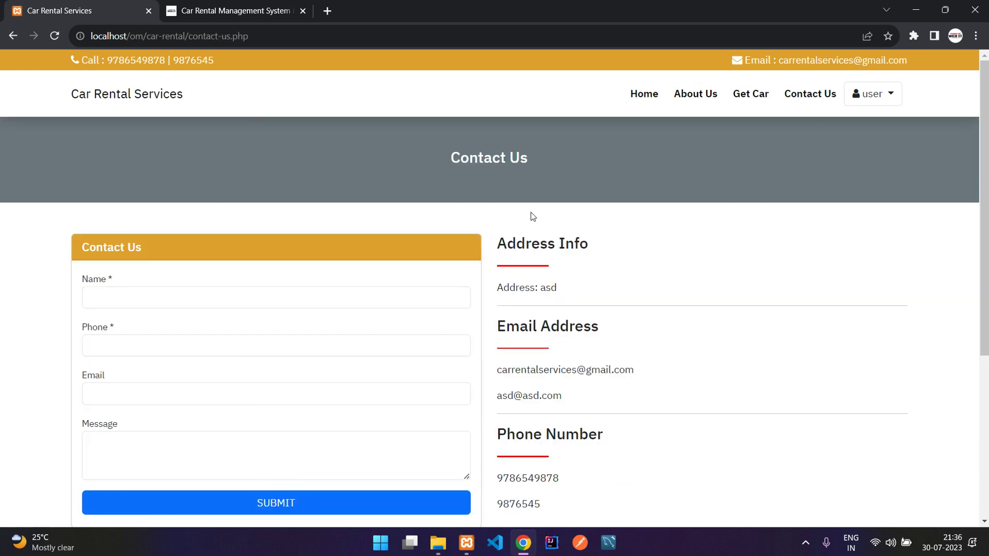
{"action": "scroll", "coordinate": [532, 215], "scroll_direction": "down", "scroll_amount": 5}
{"action": "scroll", "coordinate": [531, 215], "scroll_direction": "up", "scroll_amount": 5}
{"action": "scroll", "coordinate": [422, 230], "scroll_direction": "down", "scroll_amount": 4}
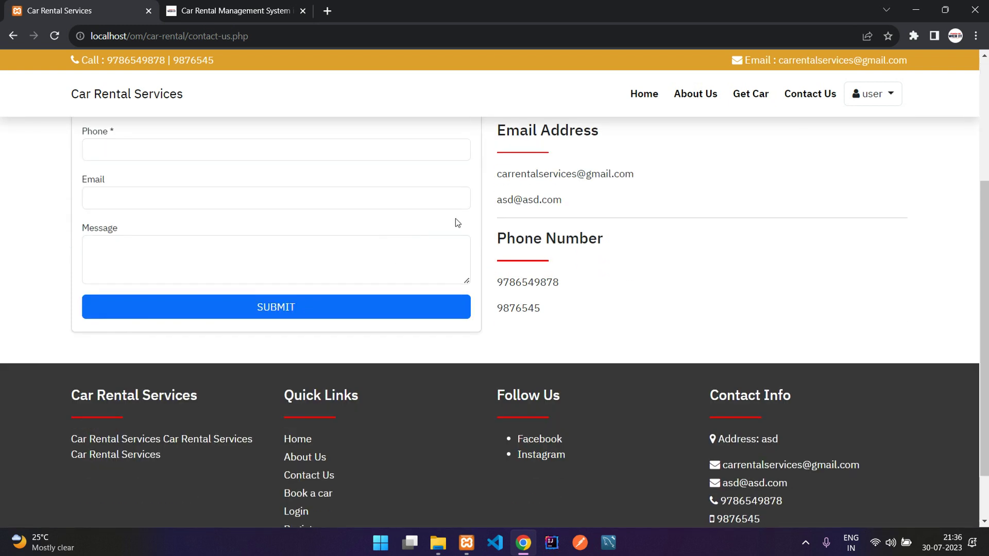
{"action": "scroll", "coordinate": [495, 202], "scroll_direction": "up", "scroll_amount": 2}
{"action": "scroll", "coordinate": [609, 402], "scroll_direction": "down", "scroll_amount": 4}
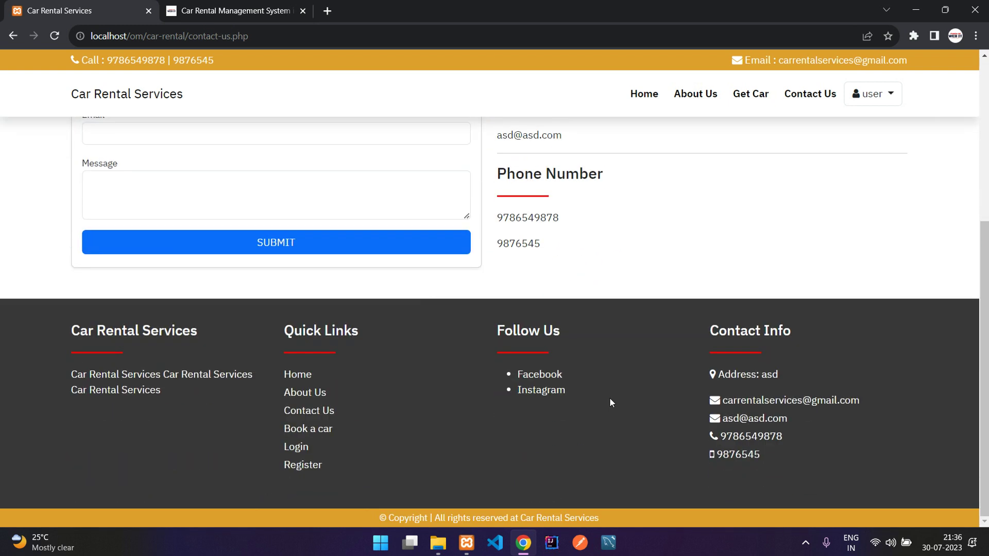
{"action": "scroll", "coordinate": [735, 230], "scroll_direction": "up", "scroll_amount": 5}
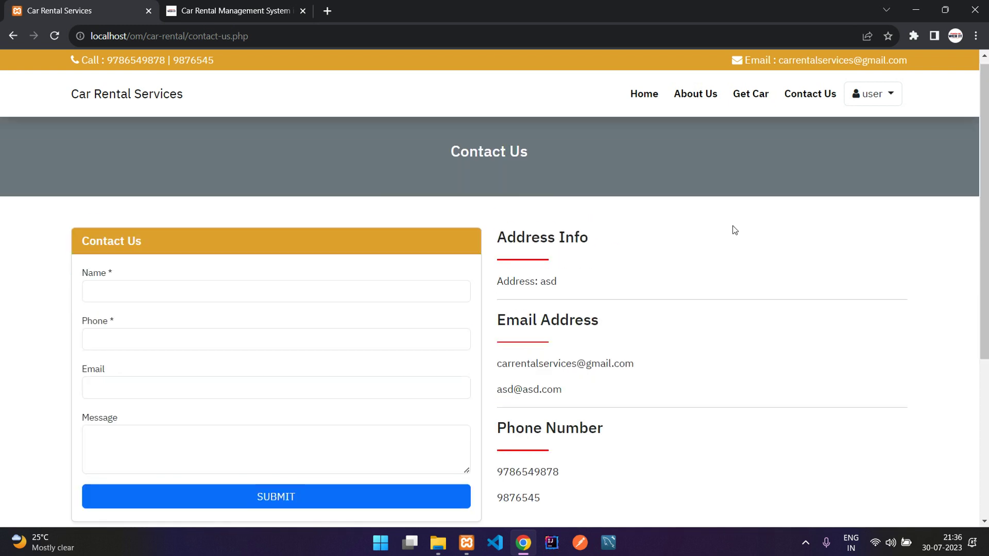
Step: Visit My Profile, My Bookings, then My Profile again and select its address
{"action": "left_click", "coordinate": [884, 92]}
{"action": "left_click", "coordinate": [871, 125]}
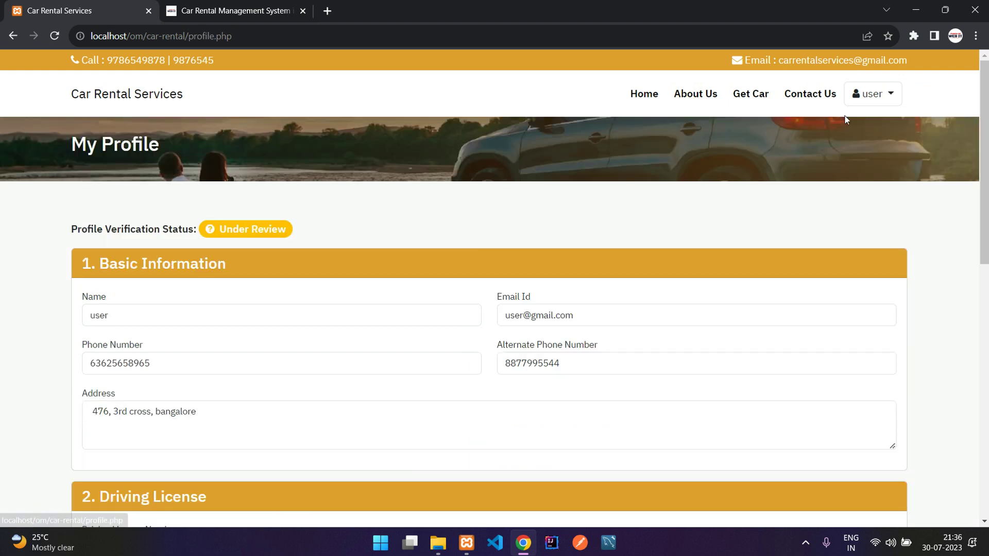
{"action": "scroll", "coordinate": [308, 254], "scroll_direction": "down", "scroll_amount": 8}
{"action": "scroll", "coordinate": [308, 254], "scroll_direction": "up", "scroll_amount": 10}
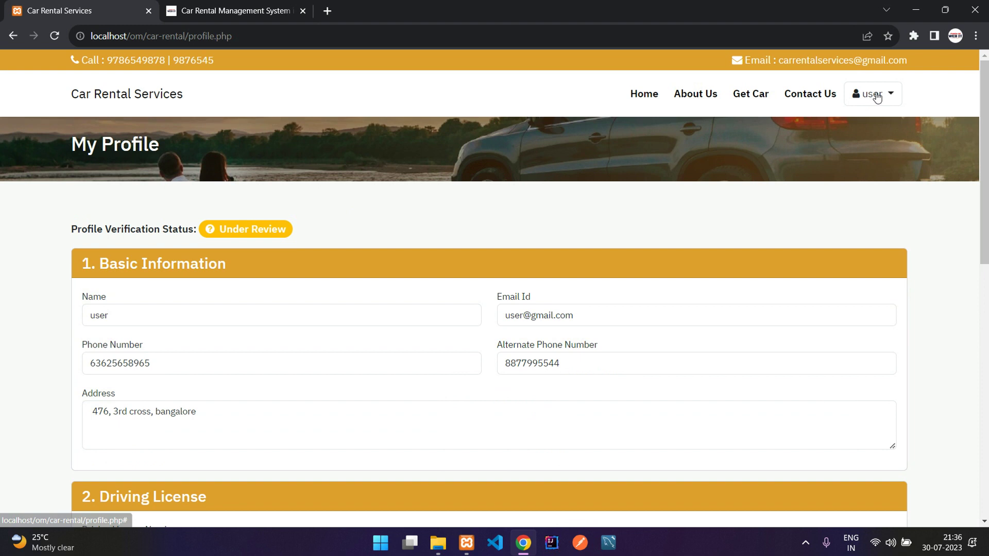
{"action": "left_click", "coordinate": [877, 97]}
{"action": "left_click", "coordinate": [862, 147]}
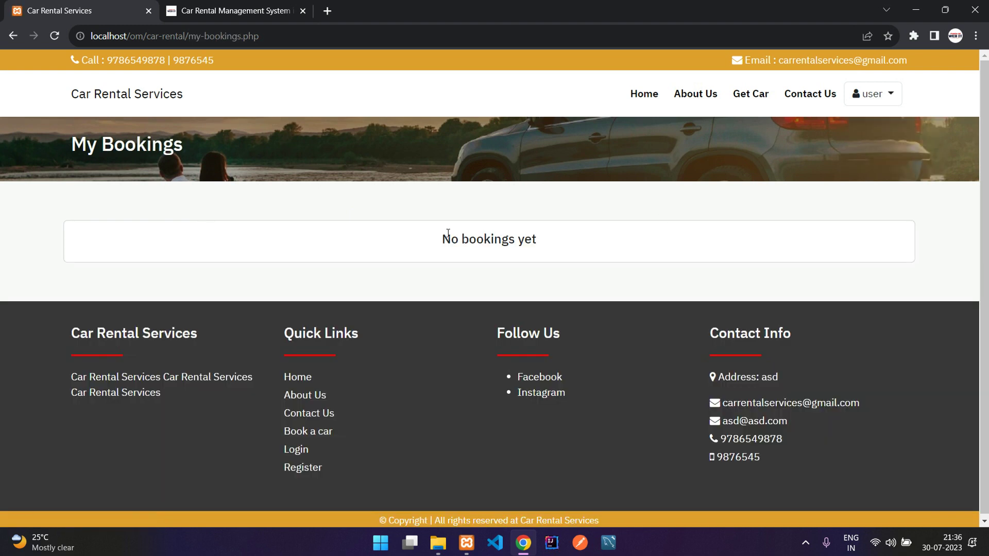
{"action": "left_click", "coordinate": [873, 96]}
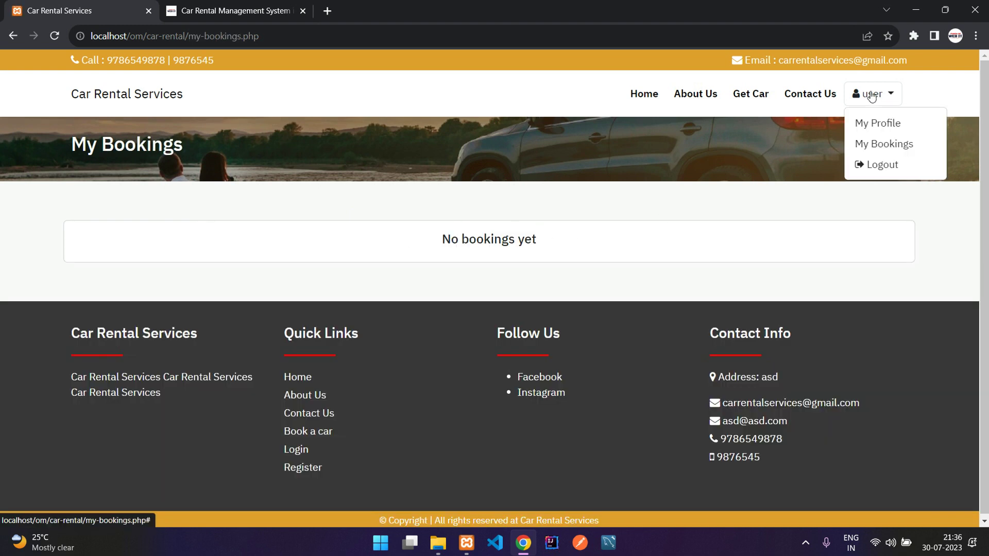
{"action": "left_click", "coordinate": [862, 122]}
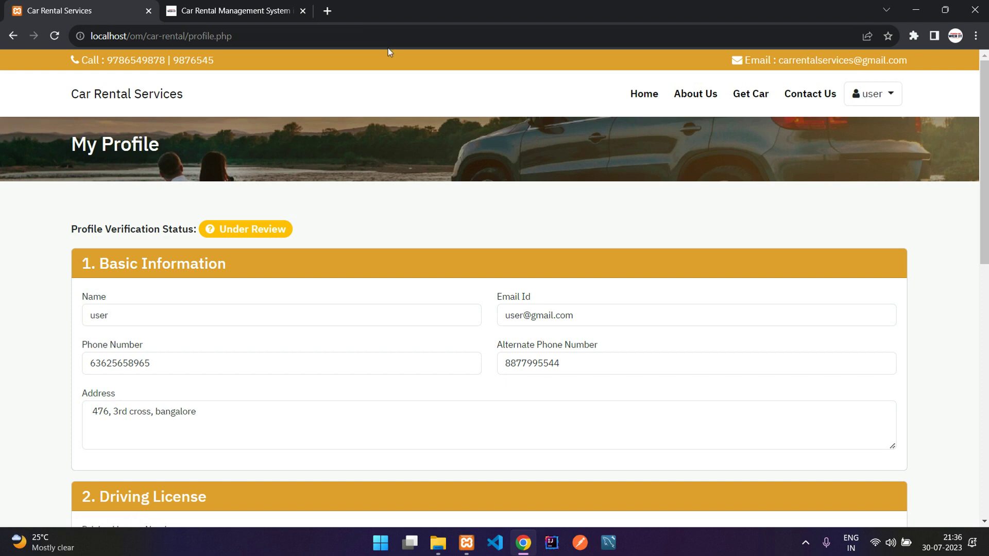
{"action": "left_click", "coordinate": [340, 36]}
{"action": "key", "text": "ctrl+c"}
Step: Load the copied profile address in a new incognito window
{"action": "left_click", "coordinate": [419, 142]}
{"action": "key", "text": "ctrl+shift+n"}
{"action": "key", "text": "ctrl+v"}
{"action": "key", "text": "Return"}
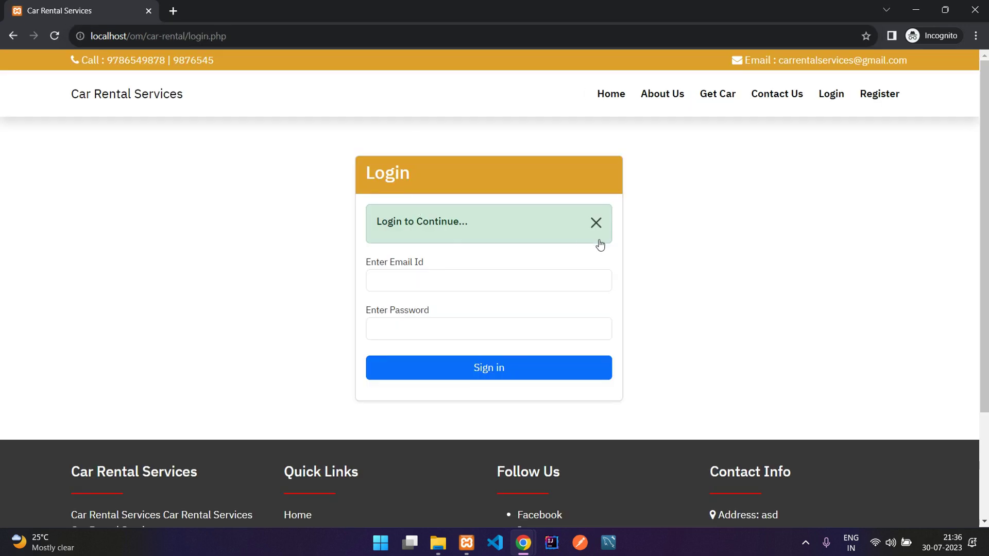
Step: Sign in with the admin e-mail and password, reaching the Logged In Successfully dashboard
{"action": "left_click", "coordinate": [598, 229]}
{"action": "left_click", "coordinate": [490, 230]}
{"action": "key", "text": "Tab"}
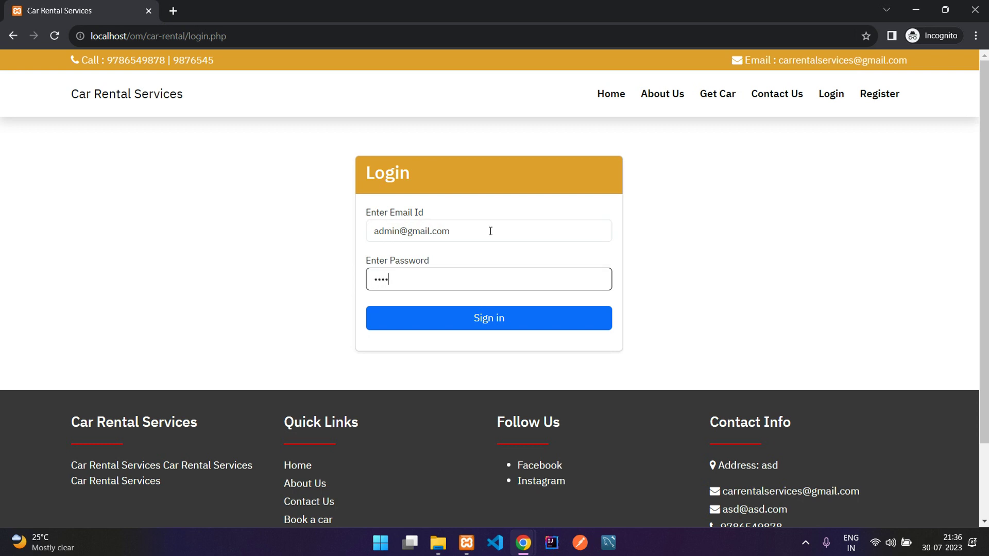
{"action": "key", "text": "Return"}
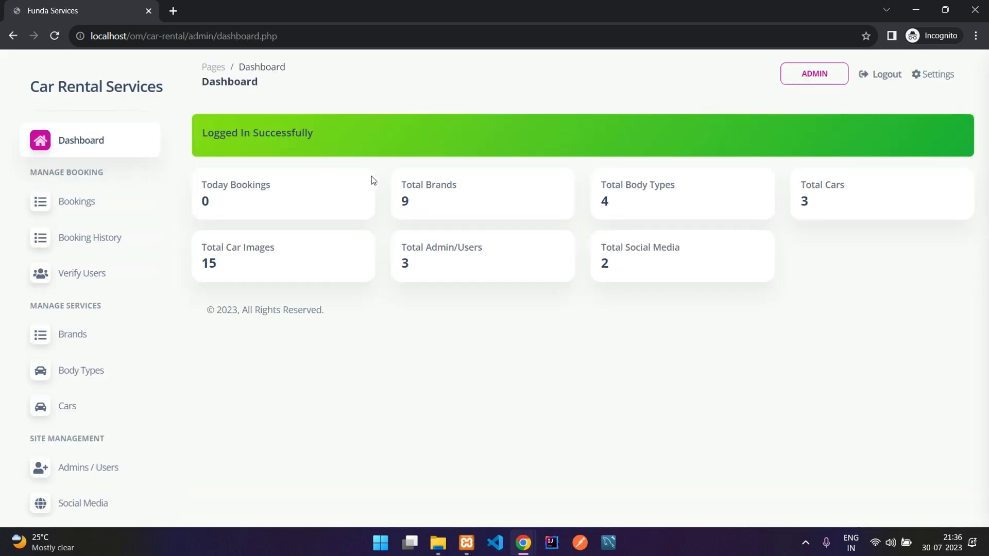
{"action": "left_click_drag", "start_coordinate": [220, 133], "coordinate": [345, 133]}
{"action": "left_click", "coordinate": [346, 129]}
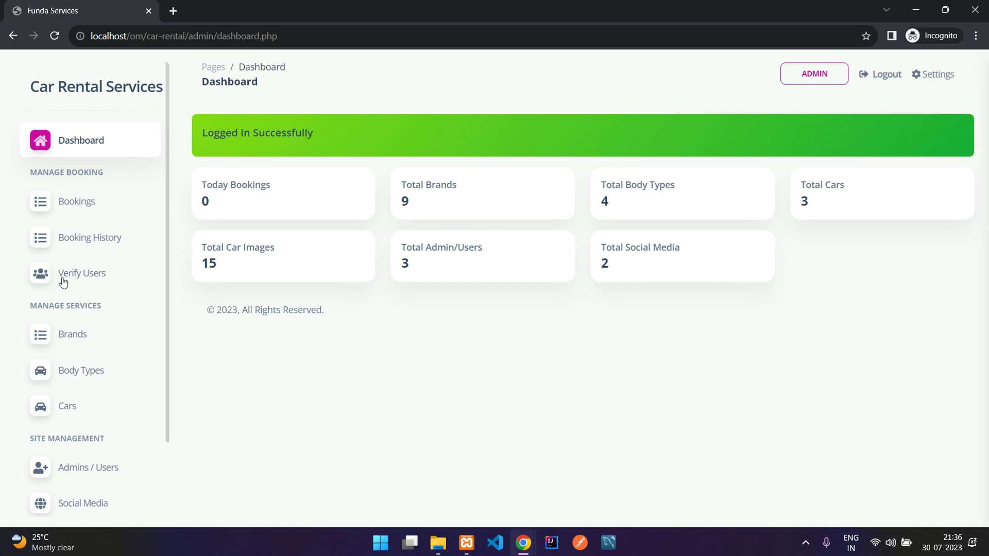
Step: Open Verify Users in the admin sidebar to list the two pending users
{"action": "left_click", "coordinate": [82, 273]}
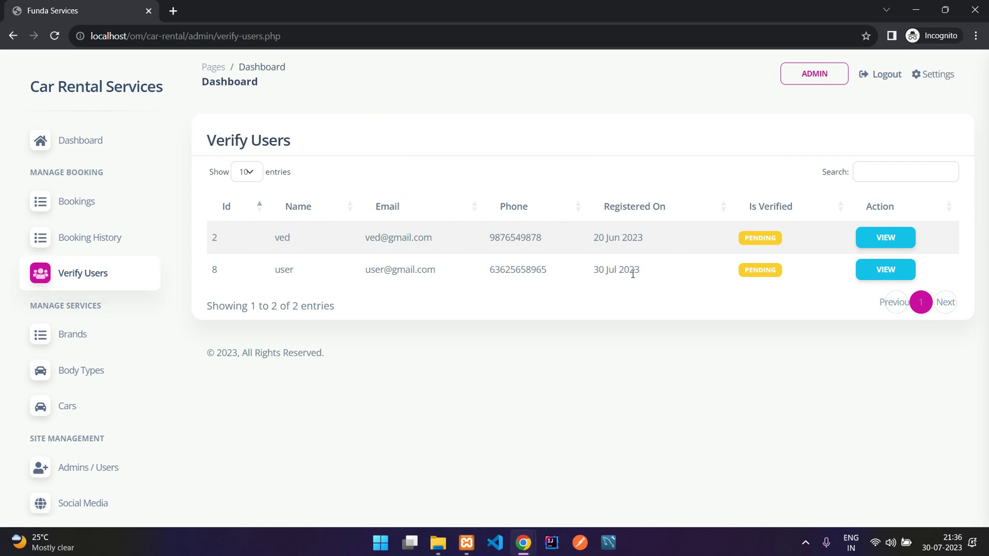
{"action": "left_click_drag", "start_coordinate": [595, 269], "coordinate": [615, 269]}
{"action": "left_click", "coordinate": [596, 271]}
Step: Open the second pending user's documents and review the licence and Aadhar proof details
{"action": "left_click", "coordinate": [882, 272]}
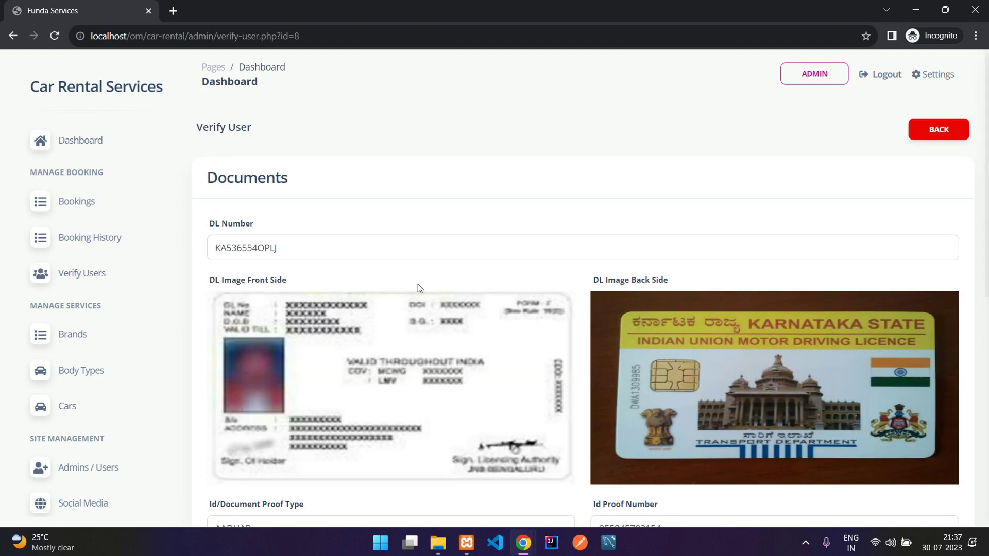
{"action": "scroll", "coordinate": [298, 256], "scroll_direction": "down", "scroll_amount": 2}
{"action": "left_click_drag", "start_coordinate": [242, 155], "coordinate": [336, 162]}
{"action": "left_click", "coordinate": [260, 159]}
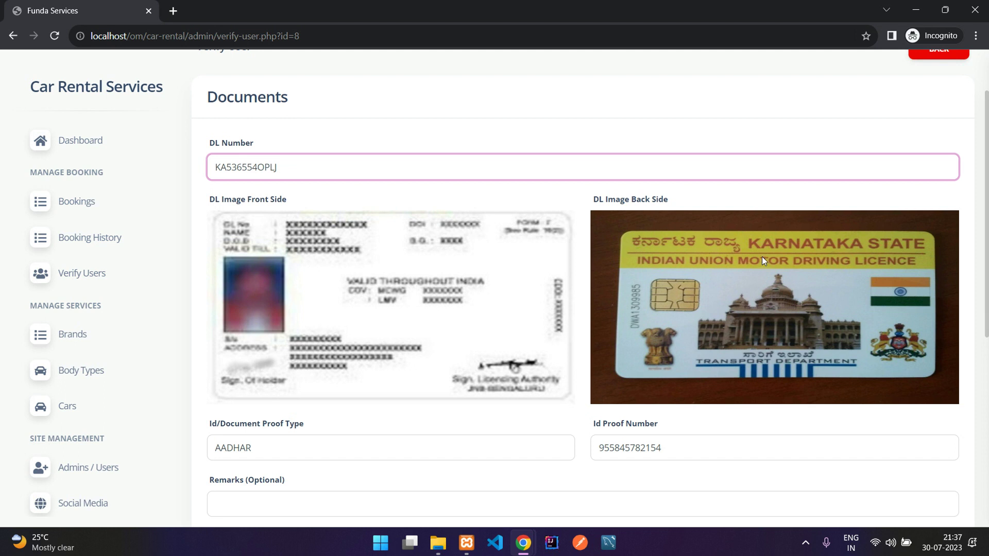
{"action": "scroll", "coordinate": [369, 248], "scroll_direction": "down", "scroll_amount": 2}
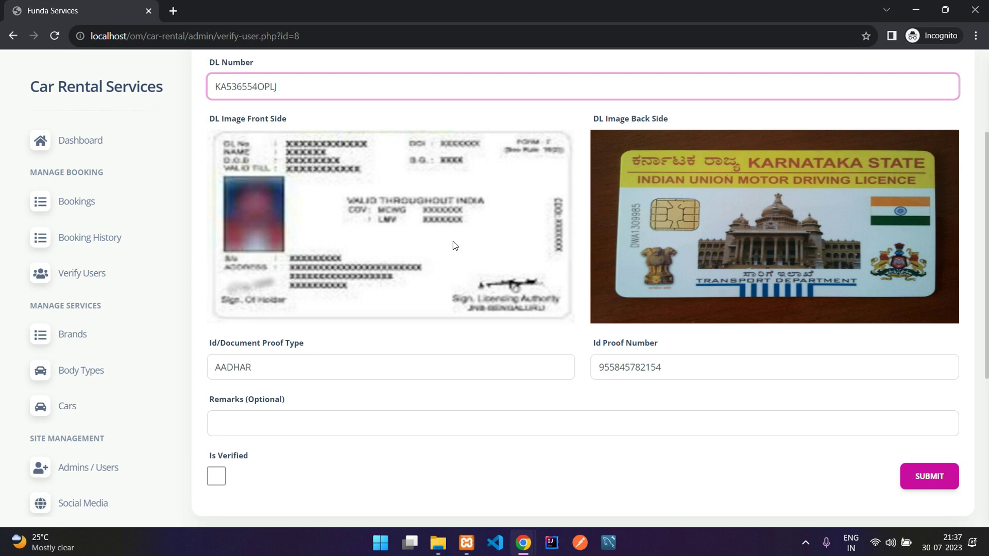
{"action": "scroll", "coordinate": [452, 241], "scroll_direction": "down", "scroll_amount": 2}
{"action": "left_click_drag", "start_coordinate": [209, 293], "coordinate": [389, 284]}
{"action": "left_click", "coordinate": [646, 286]}
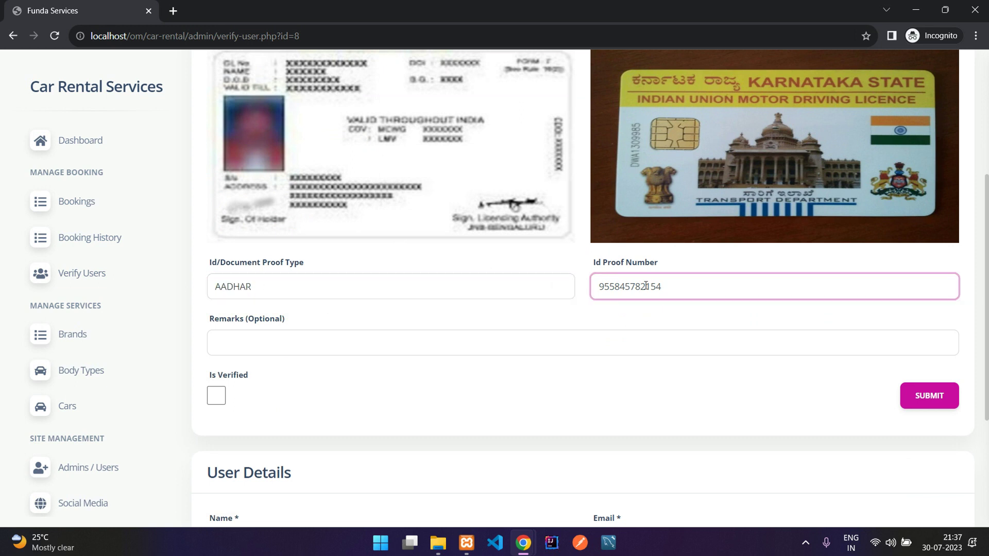
Step: Submit the remark 'Please upload a clear image' without verifying the user
{"action": "left_click", "coordinate": [489, 338]}
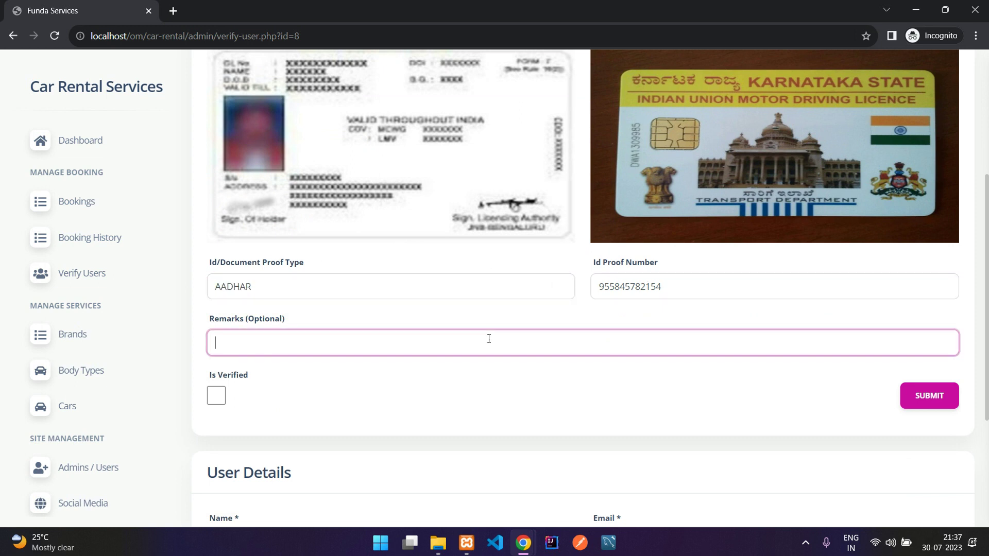
{"action": "type", "text": "Please upload a clear image"}
{"action": "scroll", "coordinate": [489, 338], "scroll_direction": "down", "scroll_amount": 4}
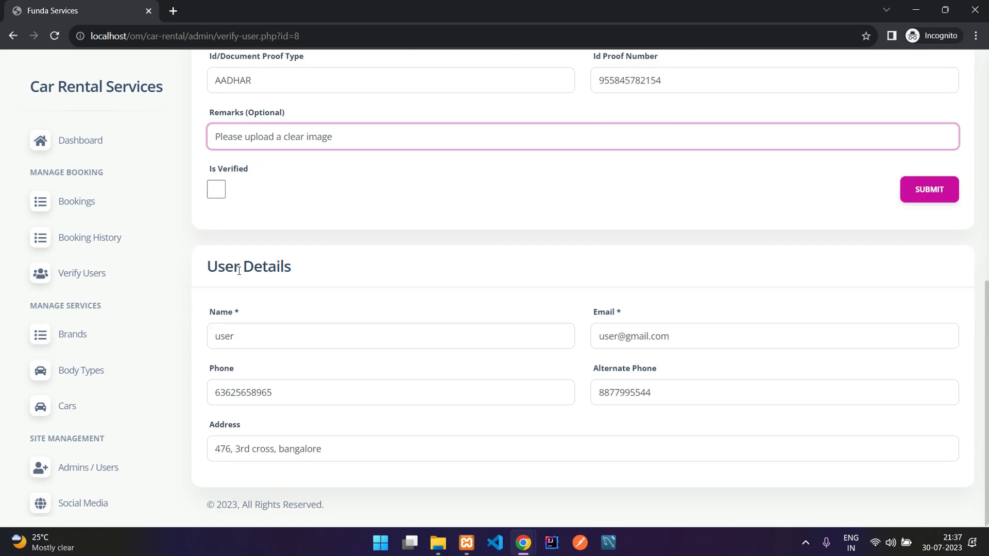
{"action": "double_click", "coordinate": [227, 336]}
{"action": "left_click", "coordinate": [437, 427]}
{"action": "scroll", "coordinate": [638, 369], "scroll_direction": "up", "scroll_amount": 3}
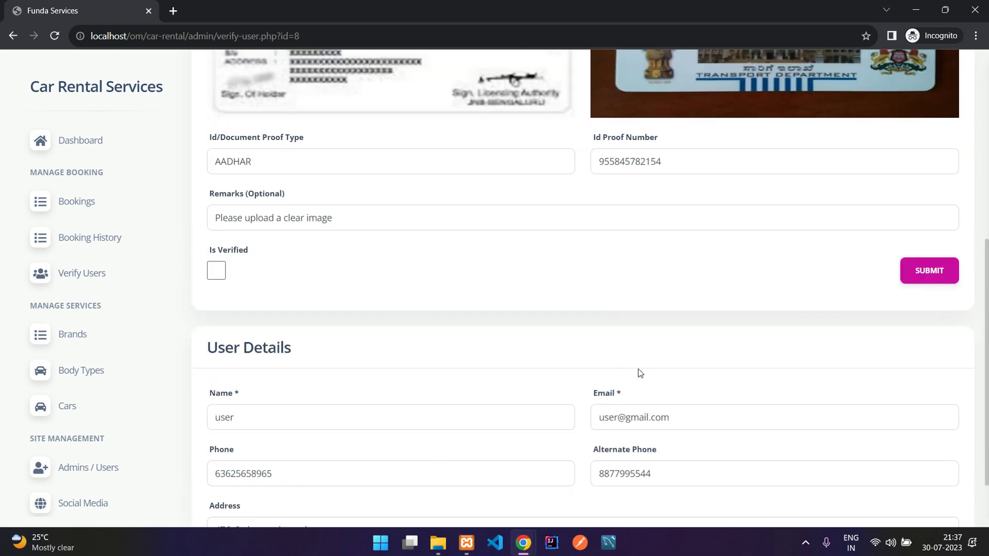
{"action": "scroll", "coordinate": [292, 354], "scroll_direction": "up", "scroll_amount": 3}
{"action": "scroll", "coordinate": [307, 290], "scroll_direction": "down", "scroll_amount": 3}
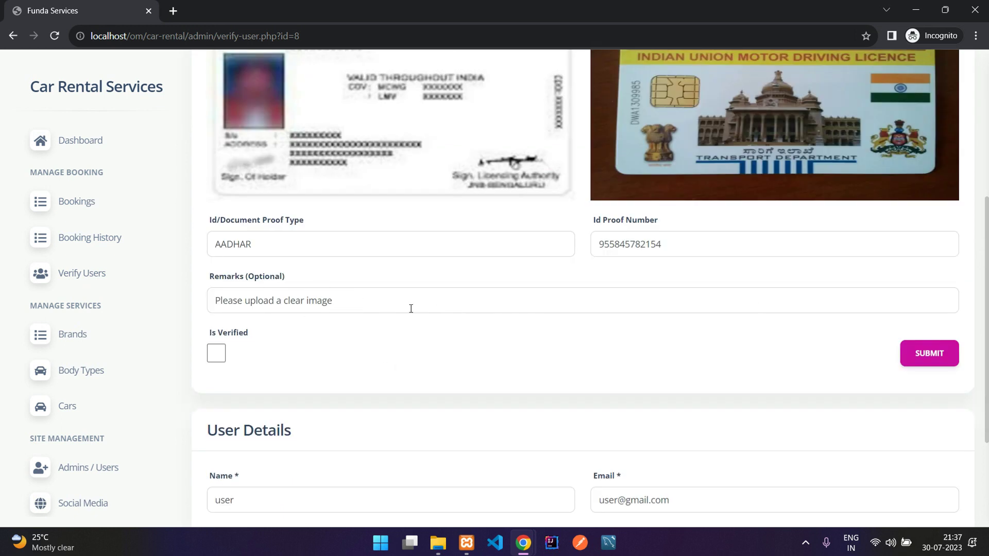
{"action": "left_click", "coordinate": [919, 355]}
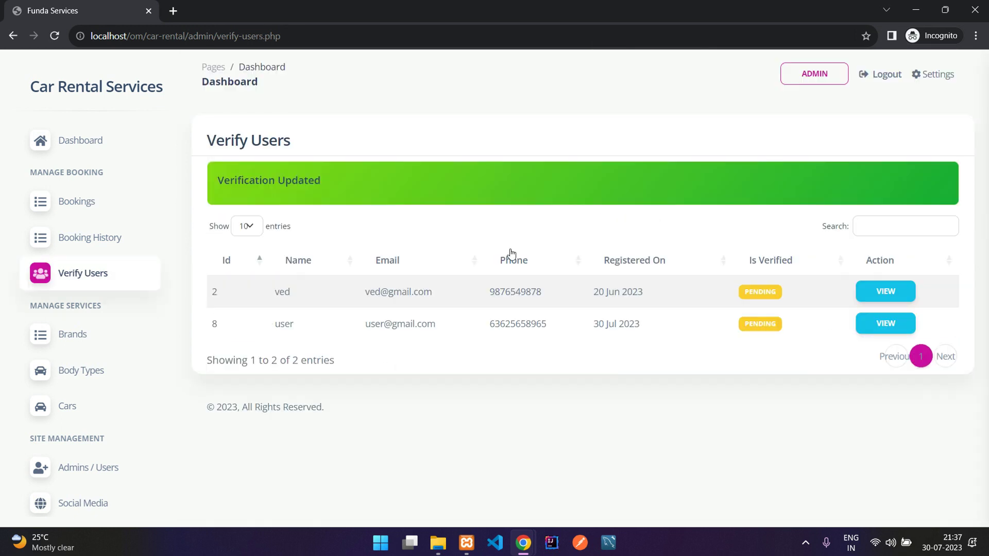
{"action": "left_click_drag", "start_coordinate": [208, 179], "coordinate": [384, 179]}
{"action": "left_click", "coordinate": [384, 178]}
Step: Reload the user's profile window to confirm the remark shows, then return to admin
{"action": "left_click_drag", "start_coordinate": [276, 330], "coordinate": [627, 345]}
{"action": "left_click", "coordinate": [709, 351]}
{"action": "mouse_move", "coordinate": [536, 543]}
{"action": "left_click", "coordinate": [487, 502]}
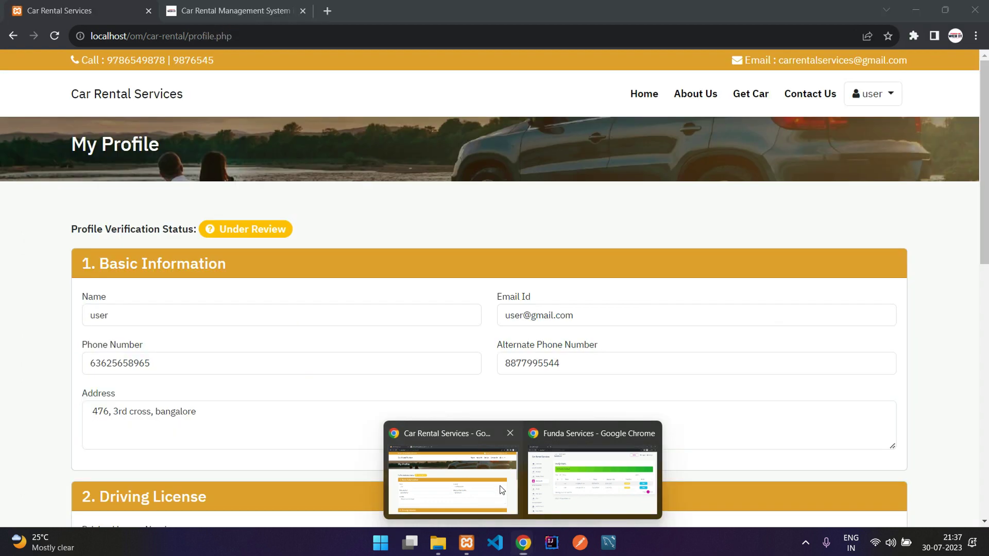
{"action": "key", "text": "F5"}
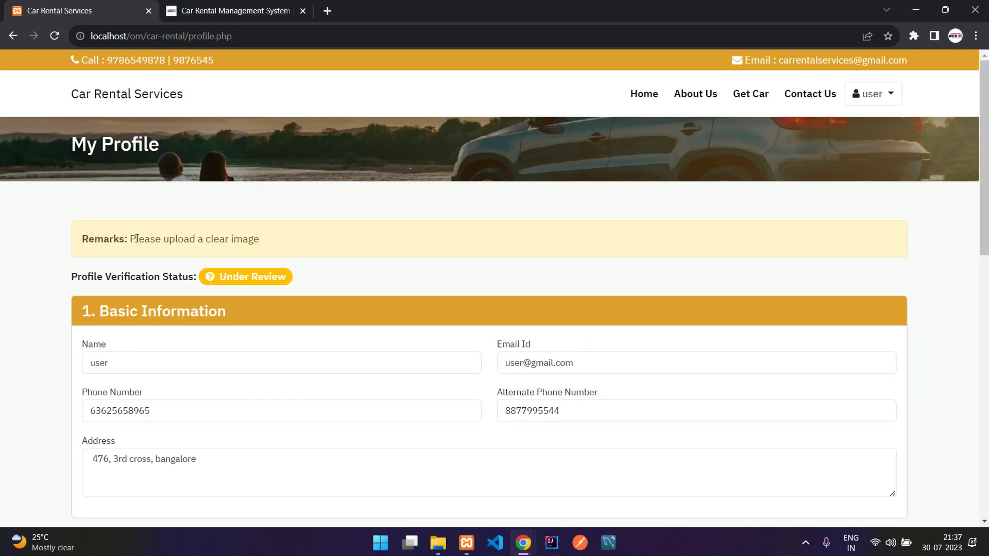
{"action": "left_click_drag", "start_coordinate": [103, 239], "coordinate": [272, 248]}
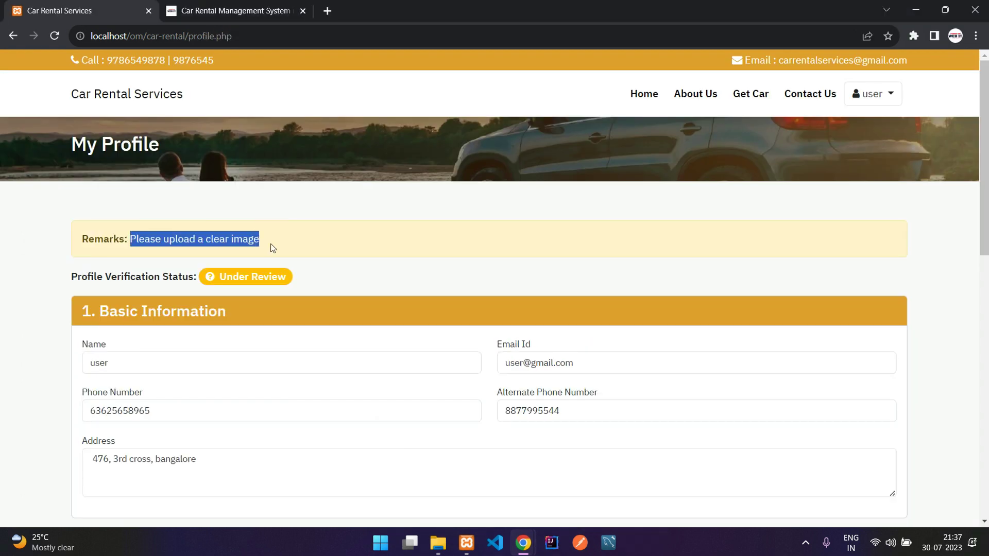
{"action": "scroll", "coordinate": [448, 231], "scroll_direction": "down", "scroll_amount": 8}
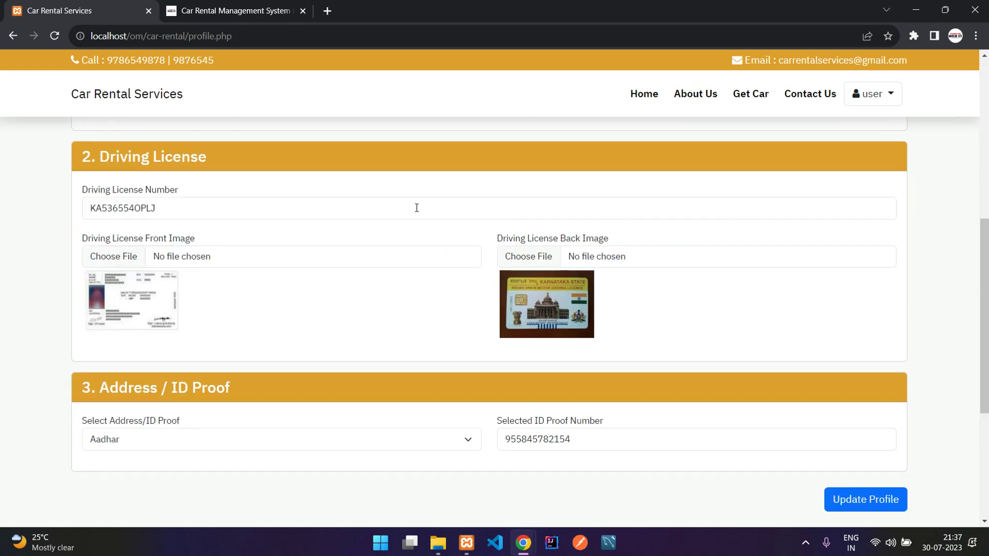
{"action": "mouse_move", "coordinate": [523, 543]}
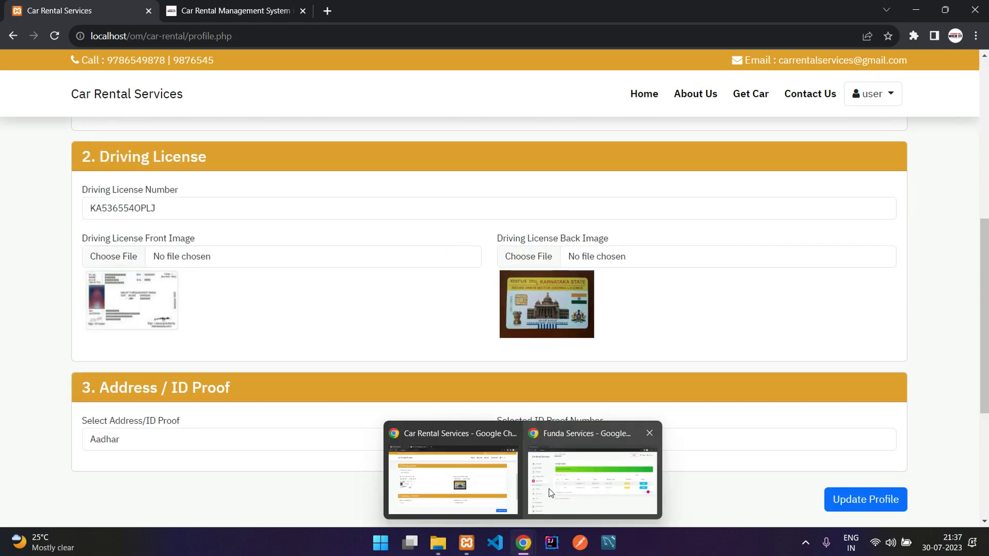
{"action": "left_click", "coordinate": [588, 470]}
Step: Reopen user 8, clear the remark, tick Is Verified and submit
{"action": "left_click", "coordinate": [887, 326]}
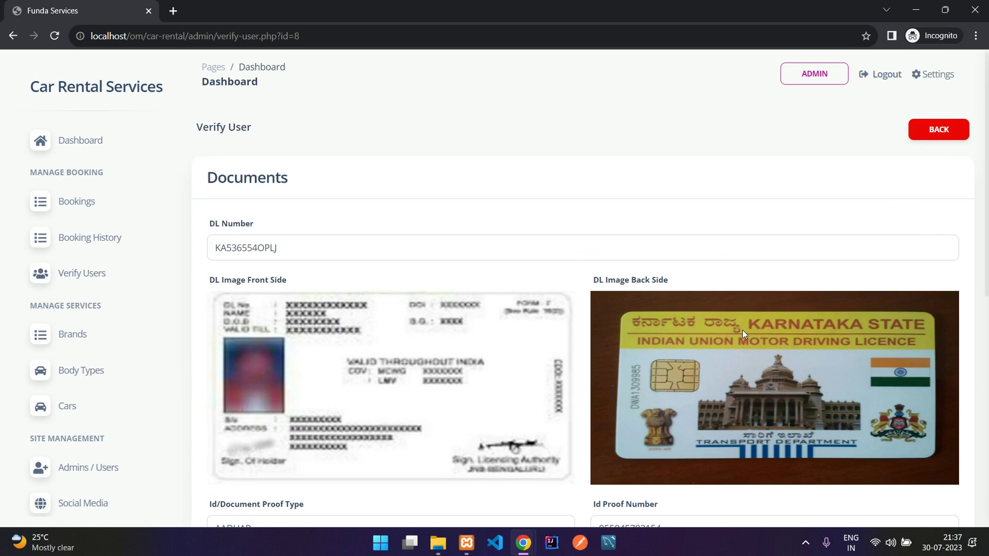
{"action": "scroll", "coordinate": [566, 327], "scroll_direction": "down", "scroll_amount": 5}
{"action": "triple_click", "coordinate": [400, 265]}
{"action": "key", "text": "BackSpace"}
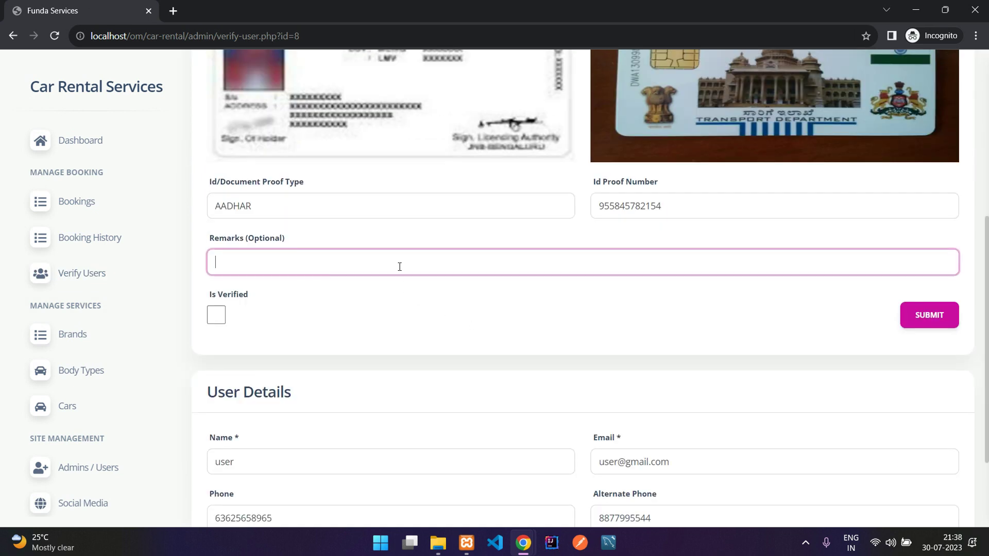
{"action": "left_click", "coordinate": [217, 314]}
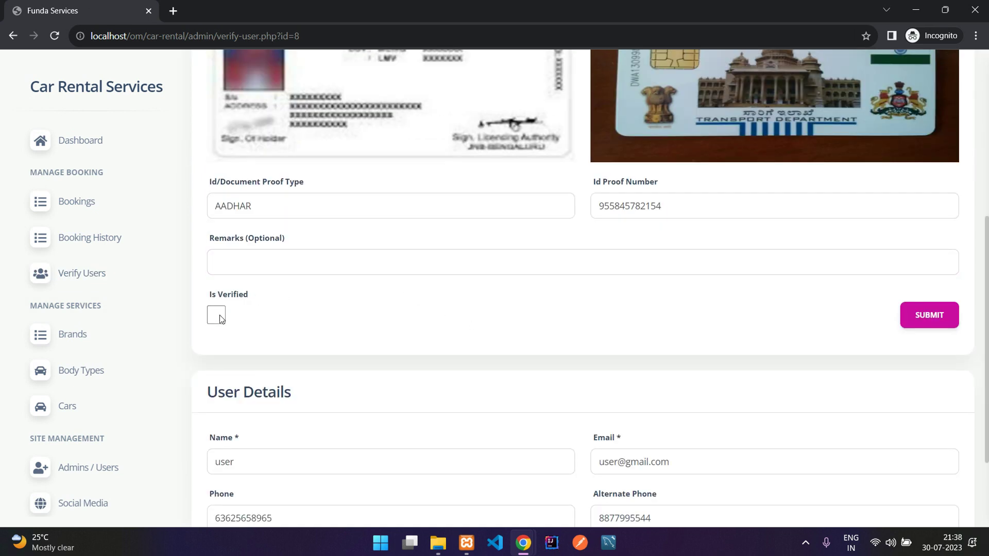
{"action": "left_click", "coordinate": [953, 311]}
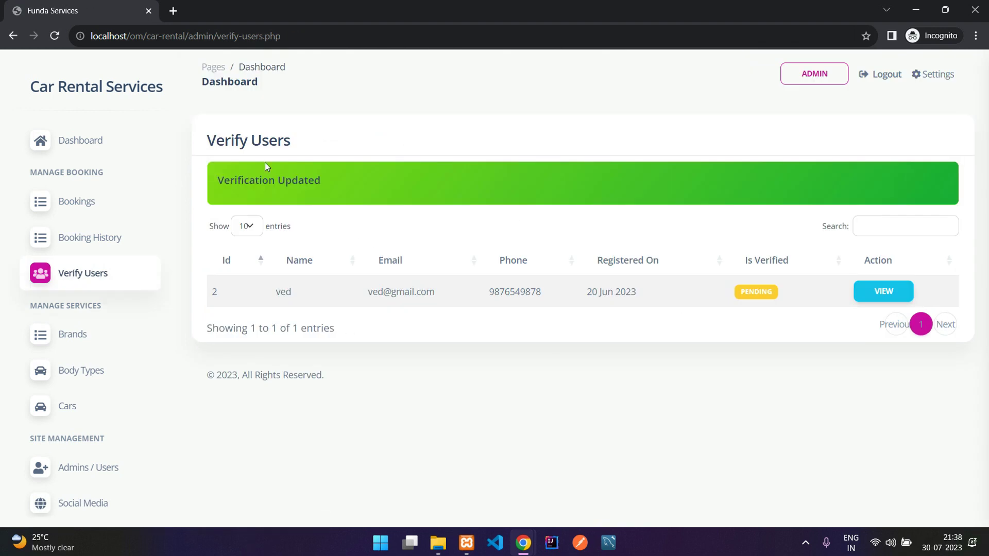
{"action": "left_click_drag", "start_coordinate": [202, 146], "coordinate": [258, 143]}
Step: Reload the user's profile window to confirm the status now reads Verified
{"action": "mouse_move", "coordinate": [523, 541]}
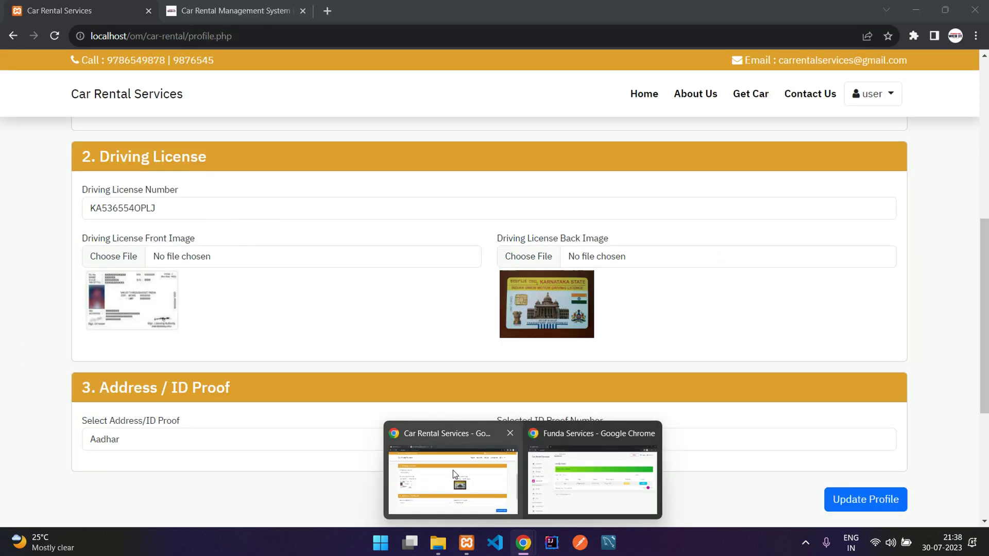
{"action": "left_click", "coordinate": [453, 471]}
{"action": "key", "text": "F5"}
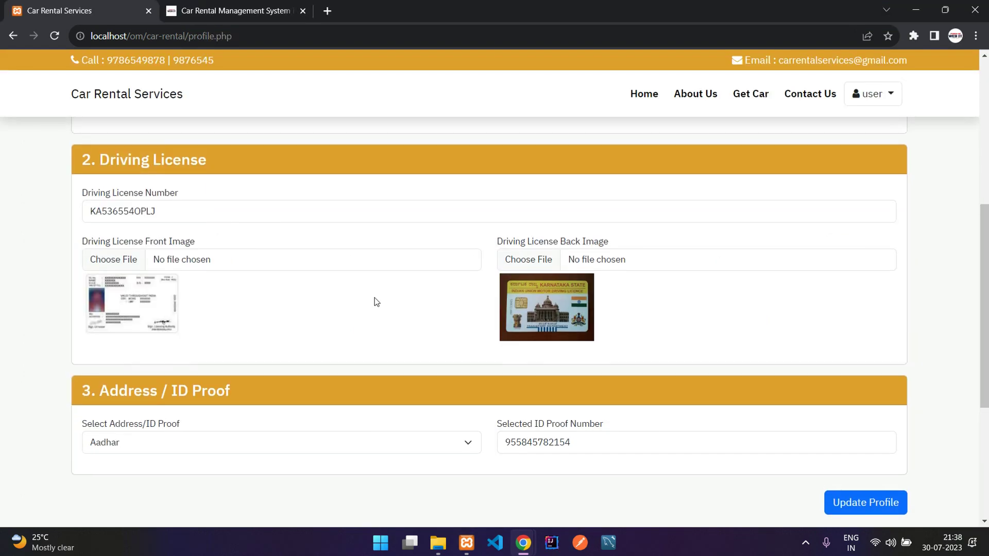
{"action": "scroll", "coordinate": [375, 302], "scroll_direction": "up", "scroll_amount": 7}
{"action": "left_click_drag", "start_coordinate": [173, 229], "coordinate": [315, 231]}
{"action": "left_click", "coordinate": [594, 137]}
Step: Open the Maruti Baleno booking summary totalling Rs. 11,019 and start Razorpay payment
{"action": "left_click", "coordinate": [750, 104]}
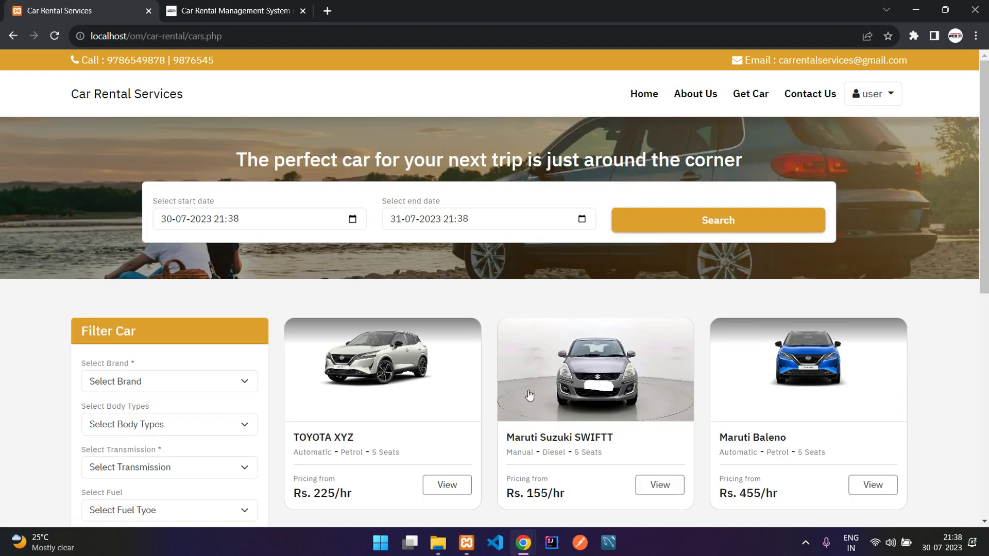
{"action": "left_click", "coordinate": [764, 379]}
{"action": "left_click", "coordinate": [757, 414]}
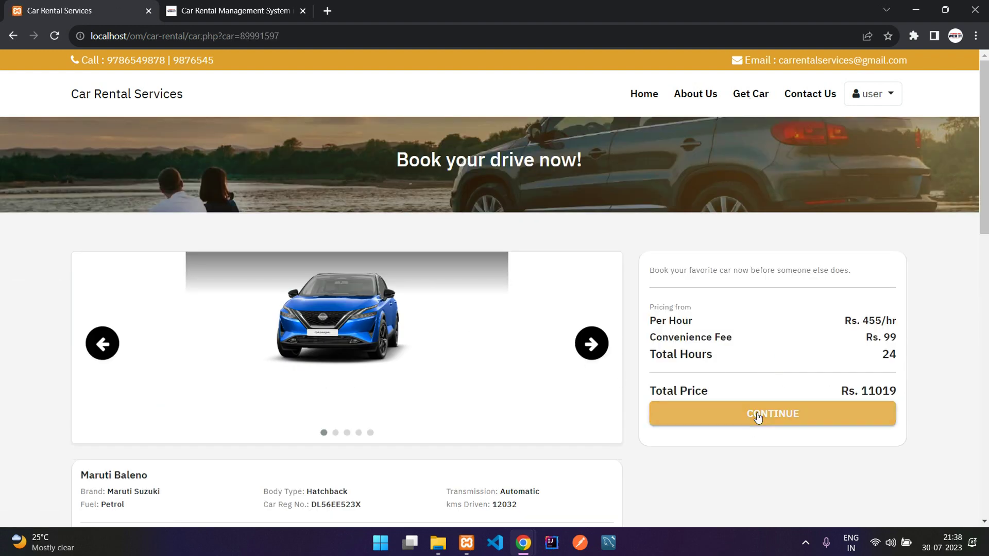
{"action": "scroll", "coordinate": [423, 313], "scroll_direction": "down", "scroll_amount": 2}
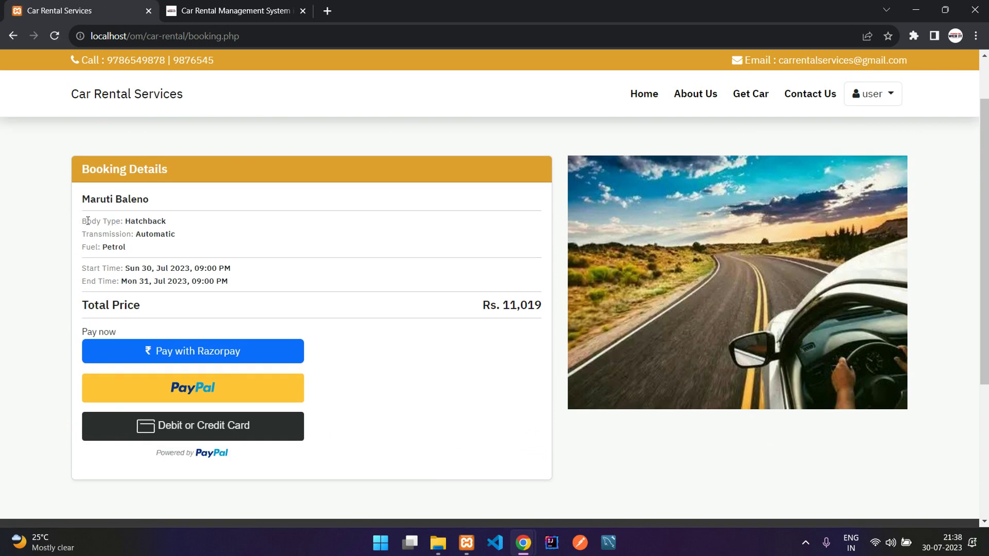
{"action": "left_click_drag", "start_coordinate": [83, 196], "coordinate": [89, 219]}
{"action": "left_click", "coordinate": [236, 293]}
{"action": "left_click", "coordinate": [88, 219]}
{"action": "left_click", "coordinate": [223, 353]}
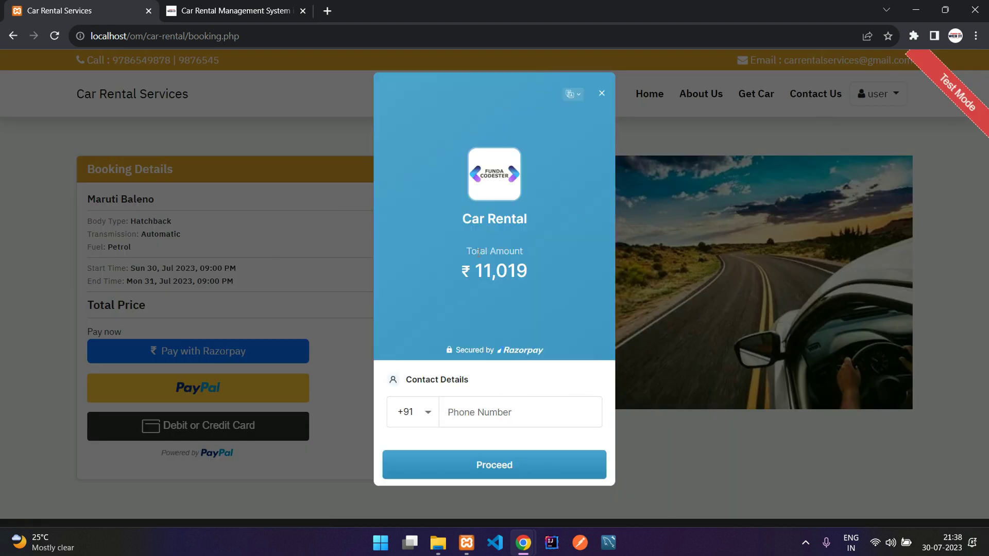
Step: Pay ₹11,019 for the Maruti Baleno through Razorpay using the phone number and a PhonePe UPI ID
{"action": "left_click", "coordinate": [489, 409]}
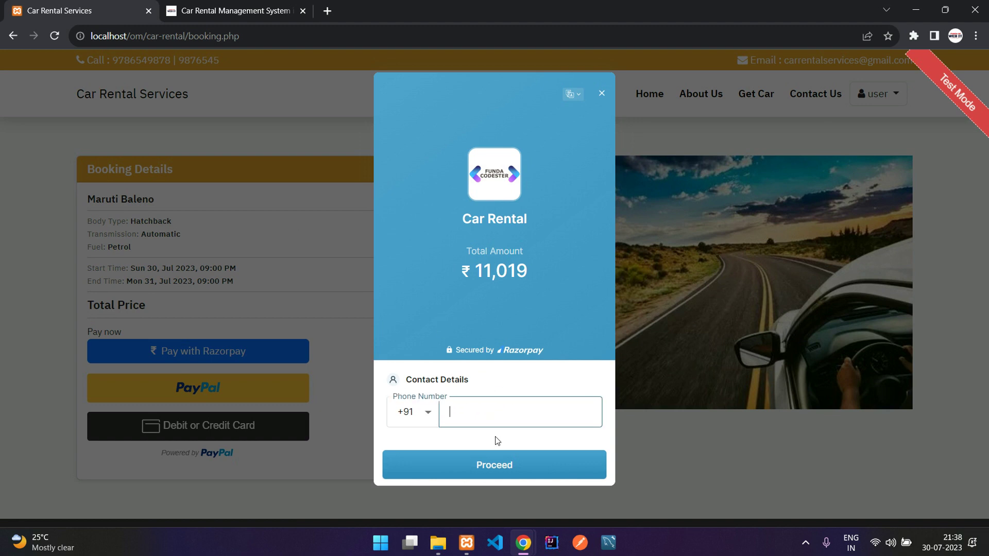
{"action": "left_click", "coordinate": [517, 470]}
{"action": "left_click", "coordinate": [428, 172]}
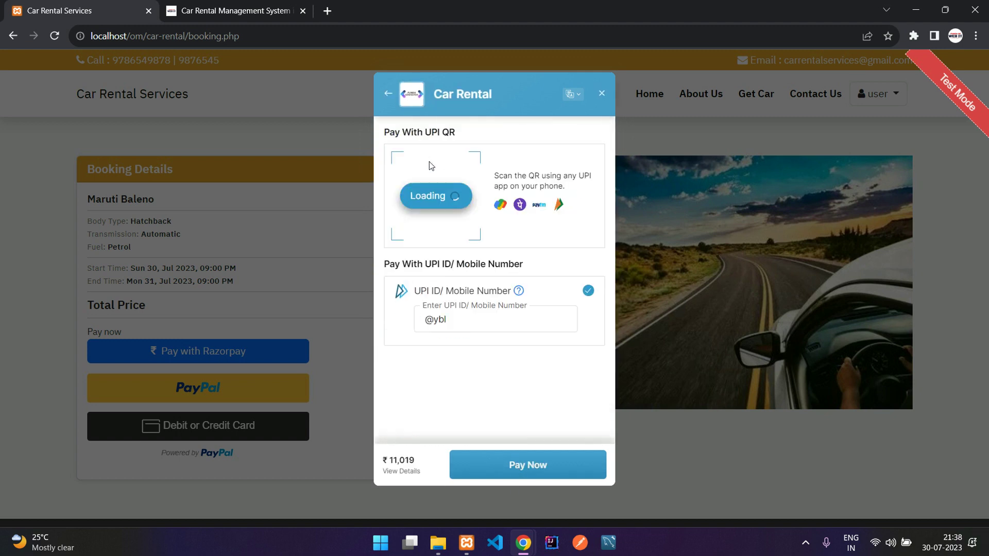
{"action": "left_click", "coordinate": [475, 319]}
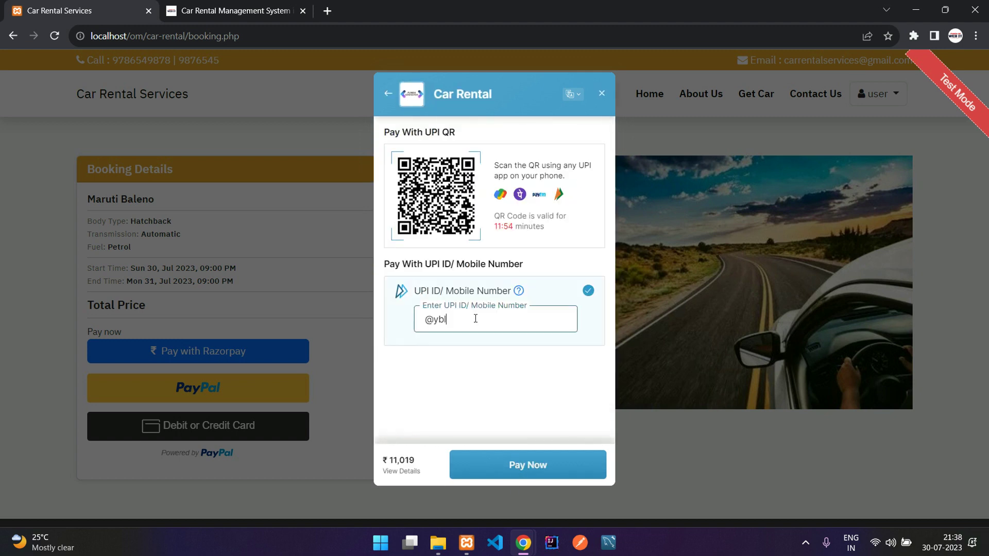
{"action": "left_click", "coordinate": [516, 467]}
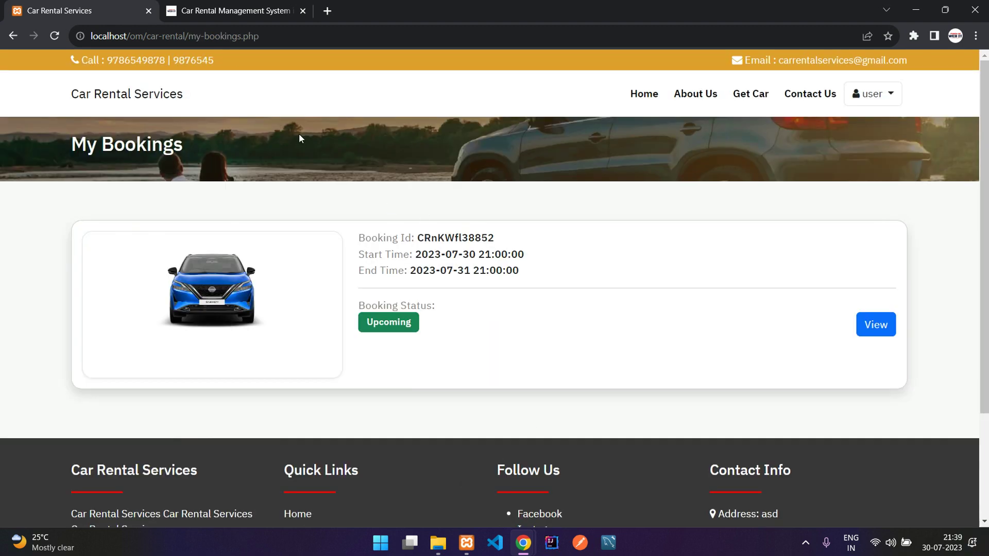
{"action": "left_click_drag", "start_coordinate": [188, 36], "coordinate": [313, 30]}
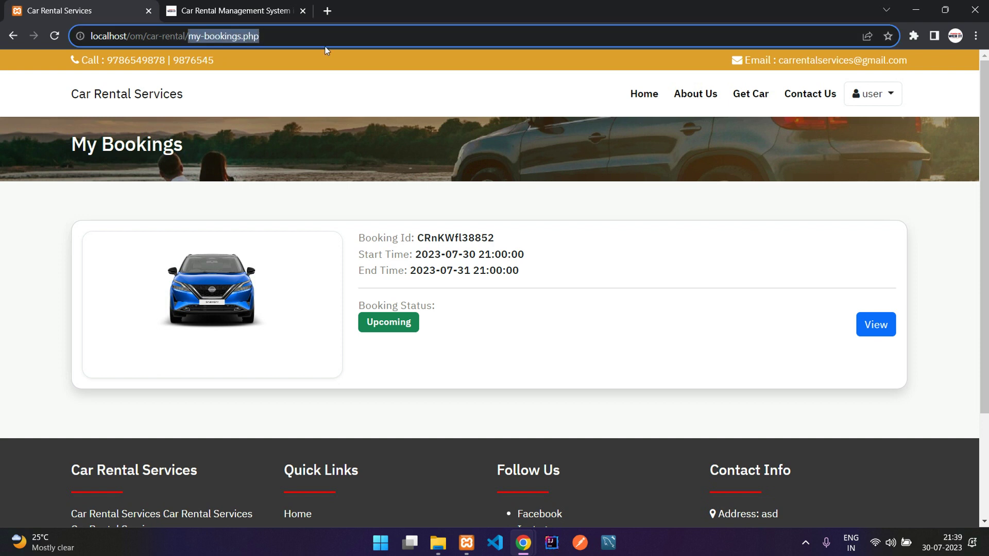
{"action": "left_click", "coordinate": [398, 139]}
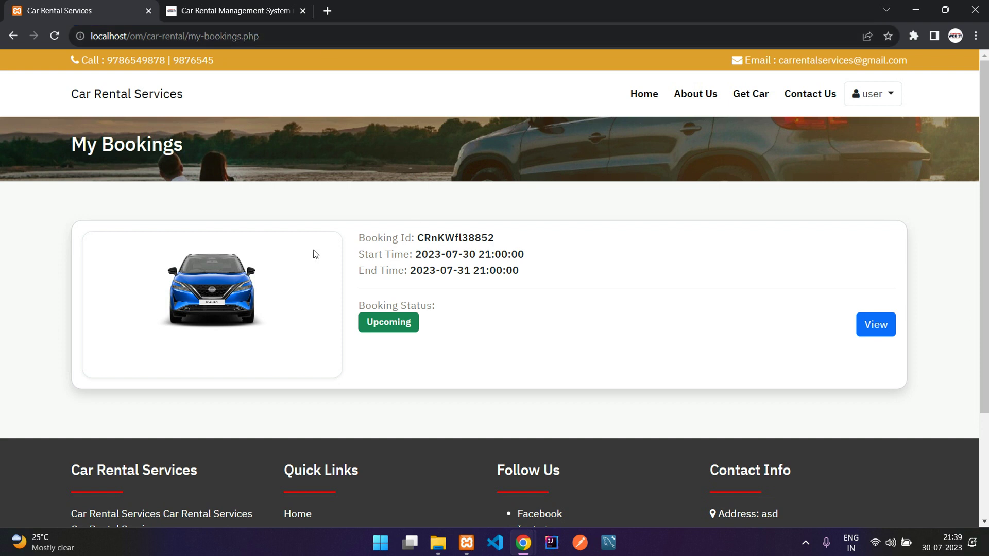
{"action": "left_click_drag", "start_coordinate": [356, 240], "coordinate": [521, 283]}
{"action": "left_click", "coordinate": [520, 282]}
{"action": "left_click", "coordinate": [886, 325]}
{"action": "scroll", "coordinate": [610, 319], "scroll_direction": "down", "scroll_amount": 5}
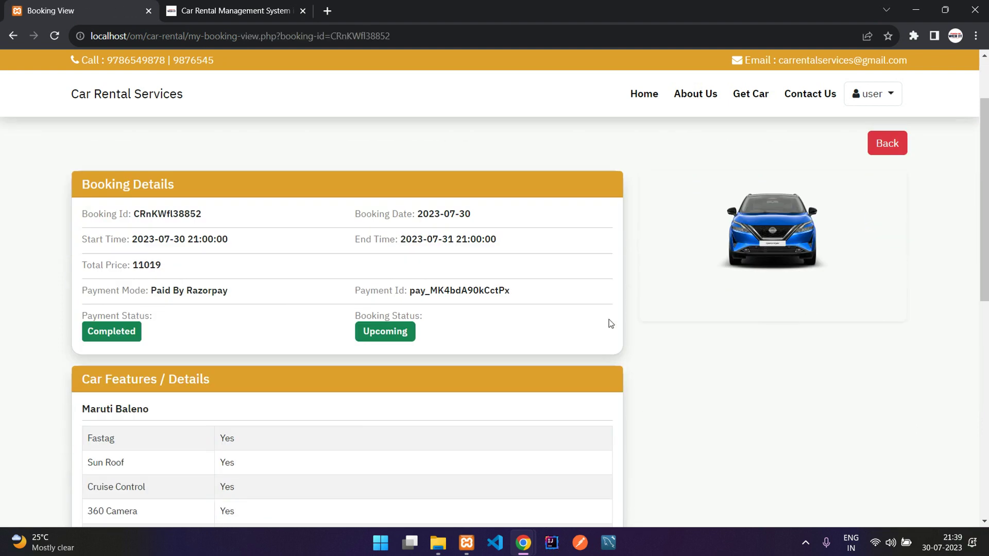
{"action": "scroll", "coordinate": [473, 323], "scroll_direction": "down", "scroll_amount": 4}
{"action": "scroll", "coordinate": [431, 311], "scroll_direction": "up", "scroll_amount": 8}
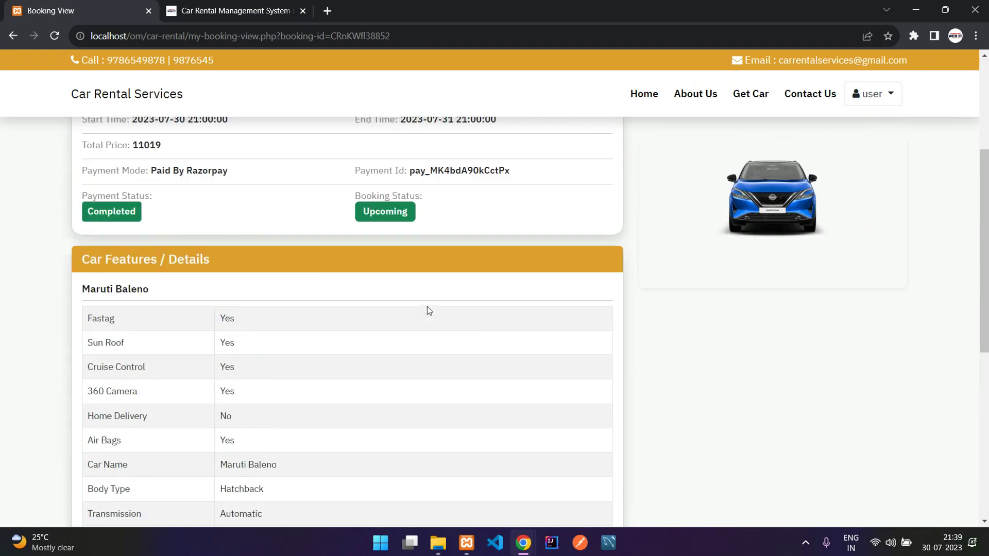
{"action": "left_click_drag", "start_coordinate": [415, 225], "coordinate": [468, 226]}
{"action": "left_click", "coordinate": [428, 253]}
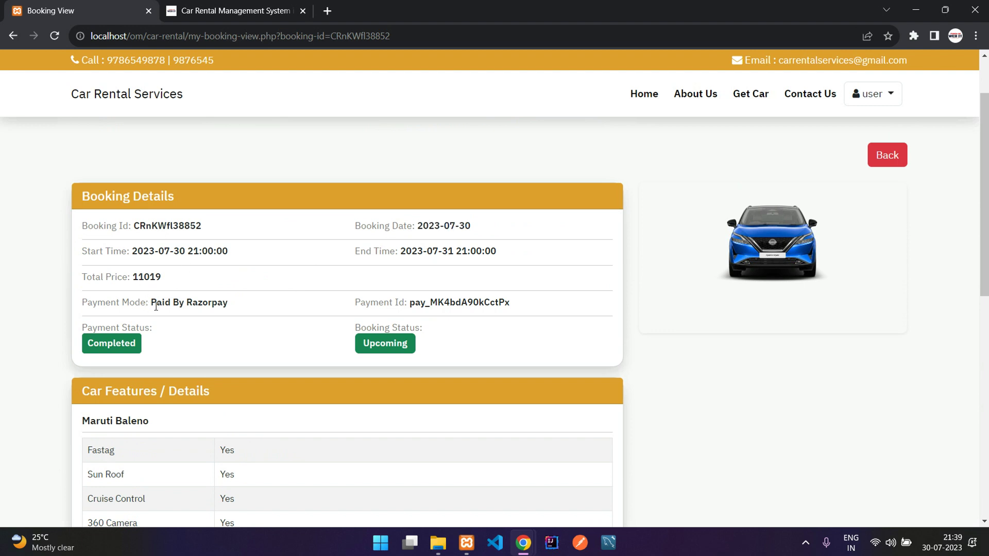
{"action": "left_click_drag", "start_coordinate": [167, 300], "coordinate": [211, 303]}
{"action": "left_click", "coordinate": [455, 301]}
{"action": "left_click_drag", "start_coordinate": [100, 329], "coordinate": [157, 339]}
{"action": "left_click", "coordinate": [177, 344]}
{"action": "left_click", "coordinate": [886, 160]}
{"action": "left_click", "coordinate": [801, 101]}
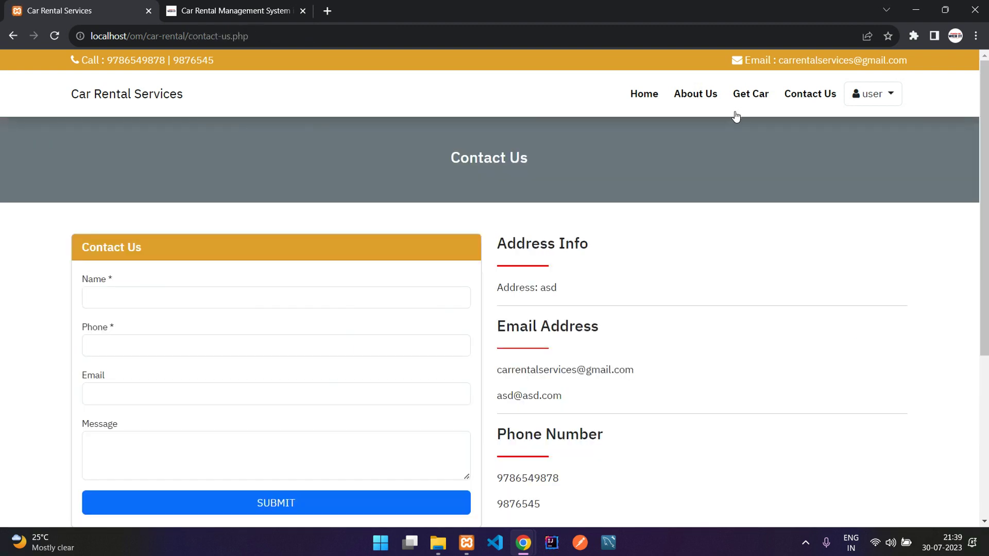
{"action": "left_click", "coordinate": [873, 93]}
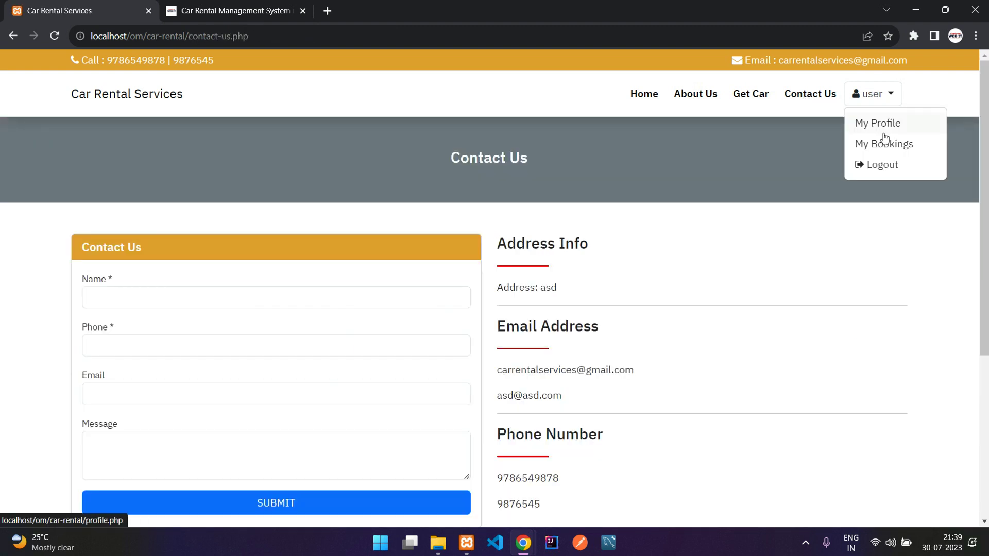
{"action": "left_click", "coordinate": [890, 132]}
{"action": "left_click", "coordinate": [888, 97]}
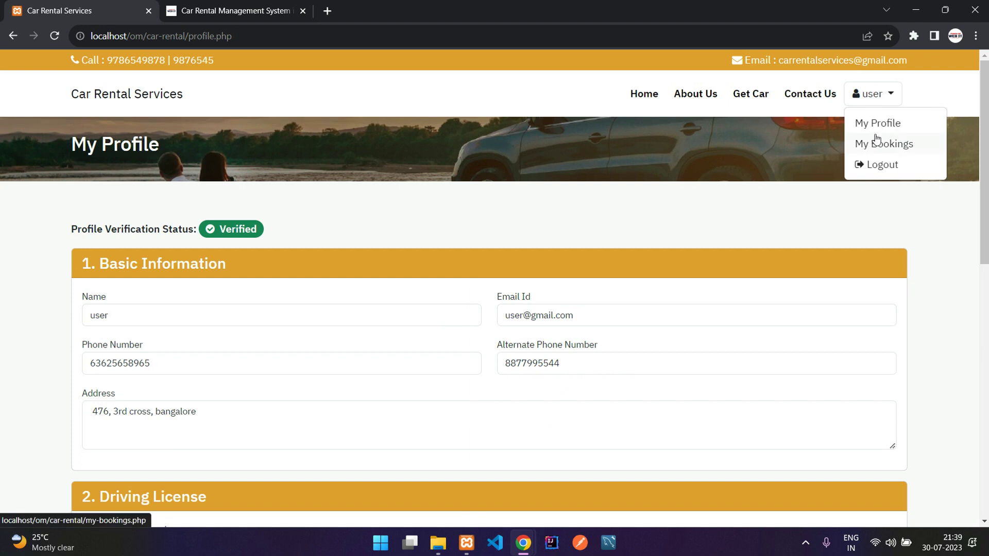
{"action": "left_click", "coordinate": [878, 140]}
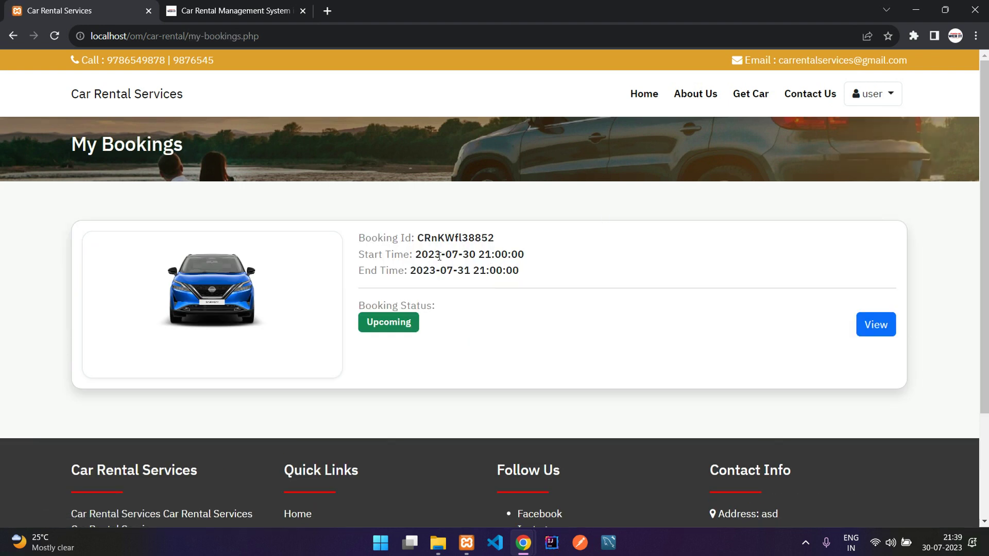
{"action": "left_click_drag", "start_coordinate": [464, 253], "coordinate": [458, 253]}
{"action": "left_click", "coordinate": [483, 252]}
Step: Search for cars from the 31st, first with an 18:39 start and then with 22:39
{"action": "left_click", "coordinate": [750, 98]}
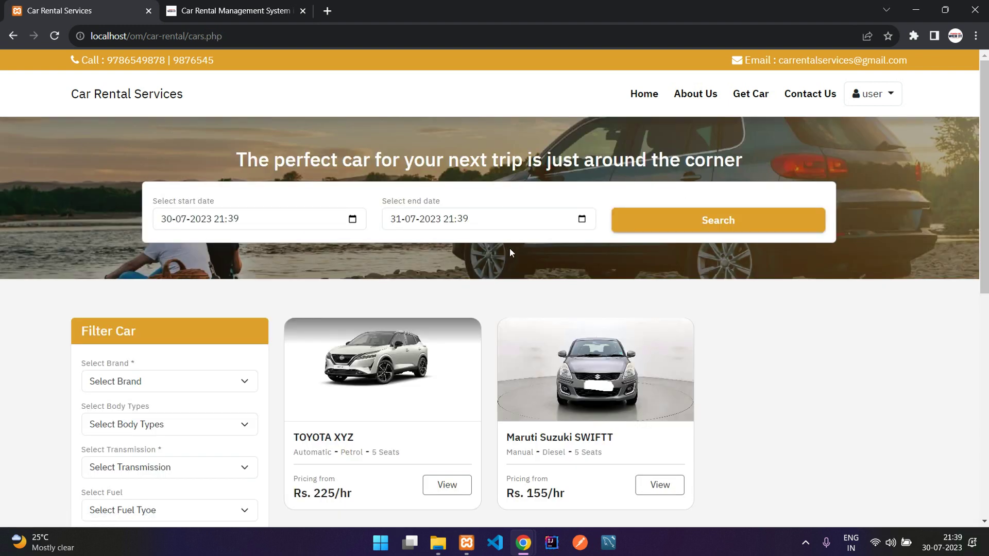
{"action": "left_click", "coordinate": [340, 221]}
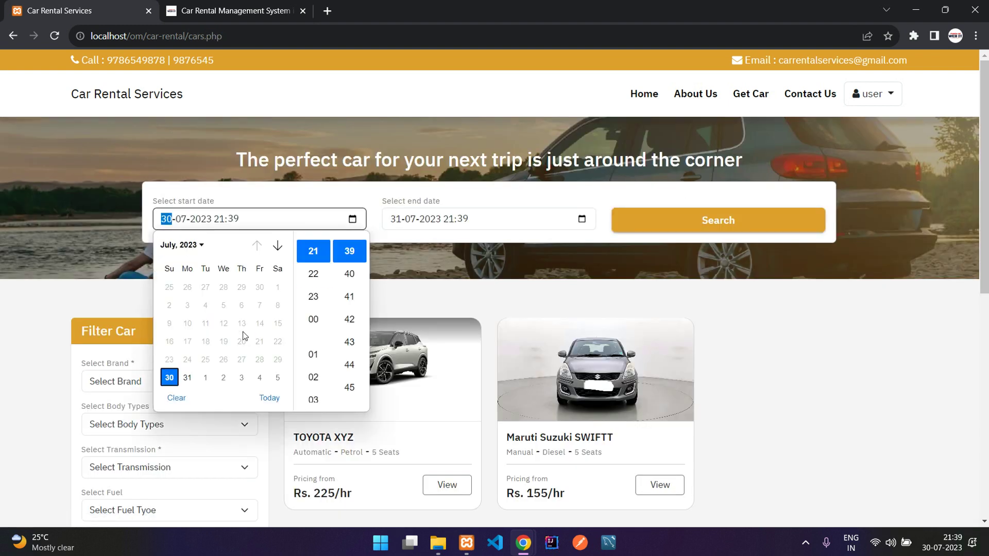
{"action": "left_click", "coordinate": [187, 379]}
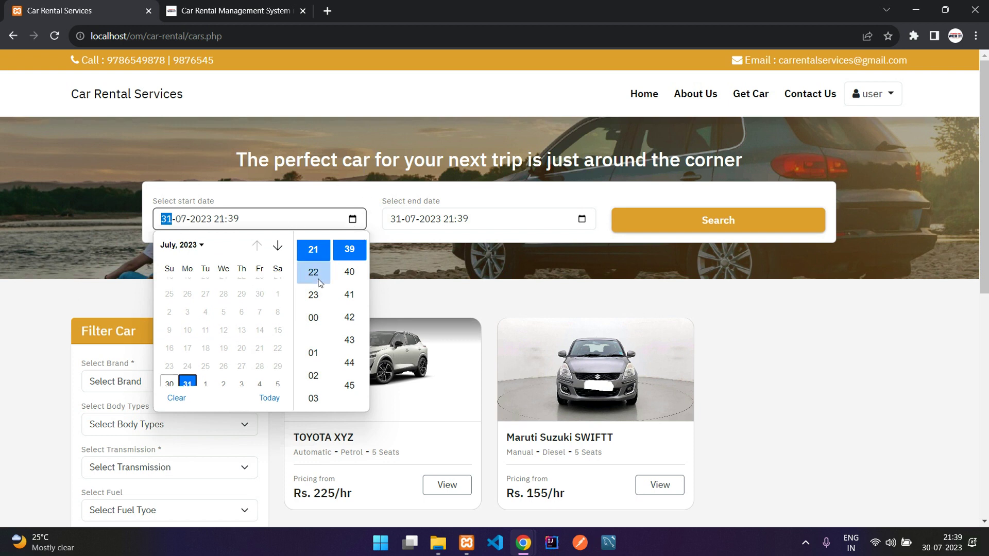
{"action": "scroll", "coordinate": [317, 281], "scroll_direction": "up", "scroll_amount": 3}
{"action": "left_click", "coordinate": [318, 312]}
{"action": "left_click", "coordinate": [489, 234]}
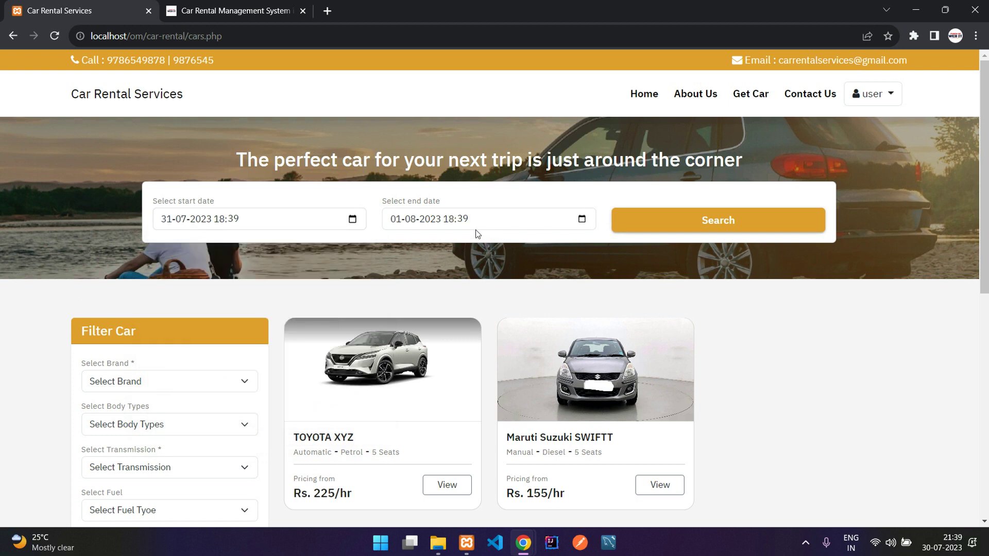
{"action": "left_click", "coordinate": [756, 226]}
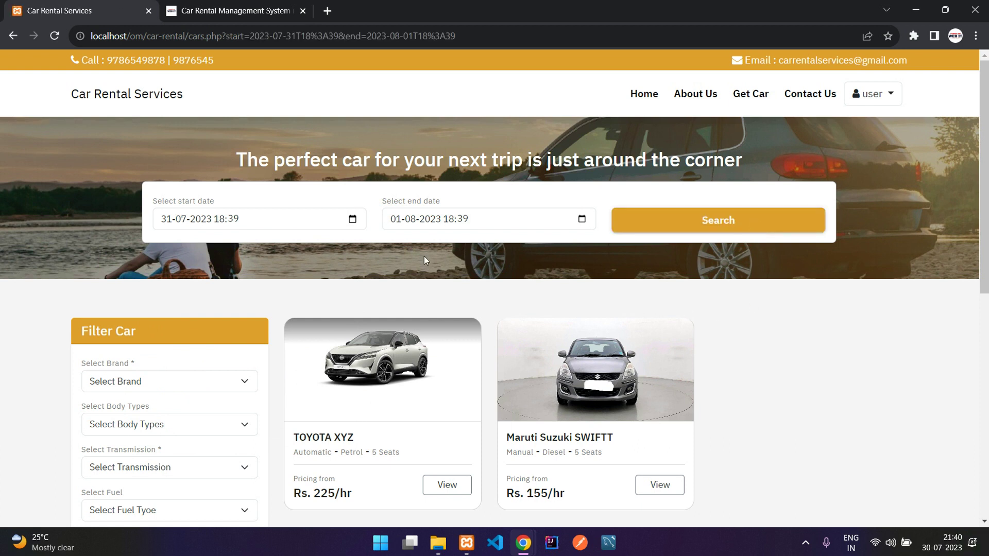
{"action": "left_click", "coordinate": [352, 219]}
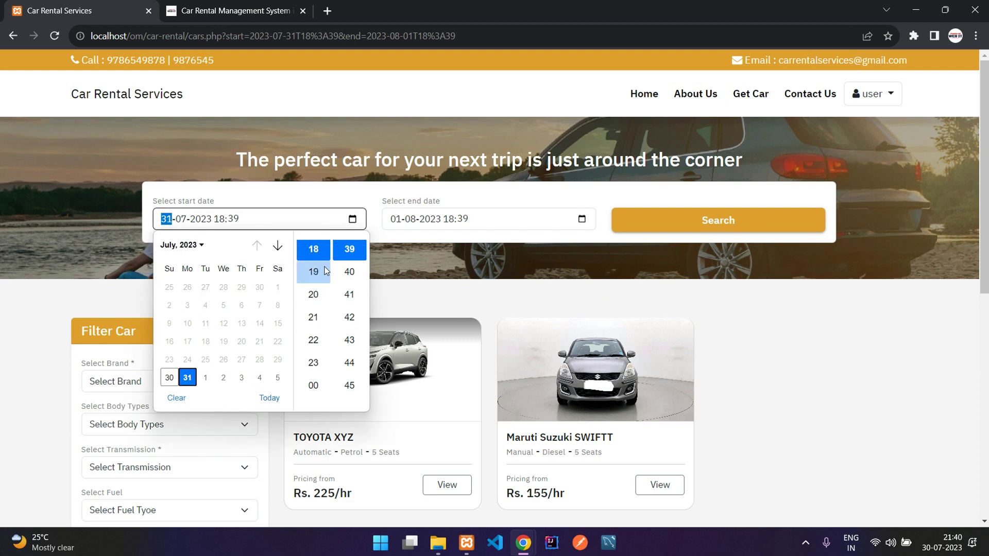
{"action": "left_click", "coordinate": [318, 338]}
{"action": "left_click", "coordinate": [430, 288]}
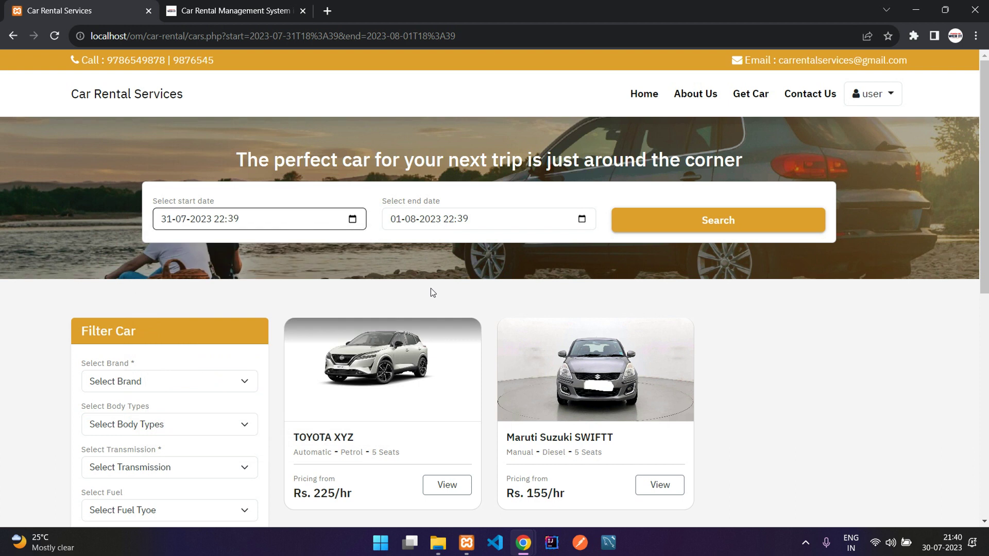
{"action": "left_click", "coordinate": [648, 222]}
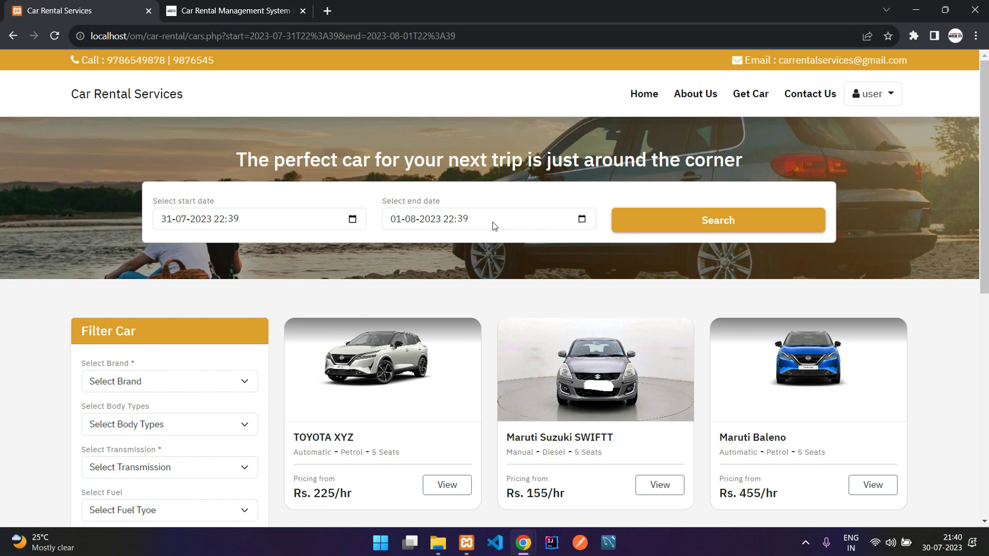
Step: Search for cars available from 03-08-2023 to 09-08-2023
{"action": "left_click", "coordinate": [353, 219]}
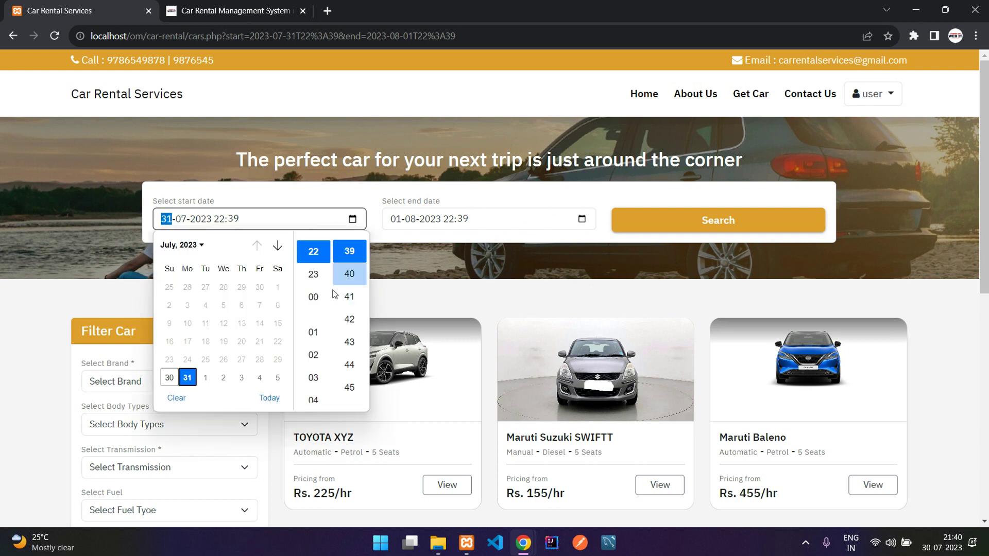
{"action": "left_click", "coordinate": [238, 380]}
{"action": "left_click", "coordinate": [455, 235]}
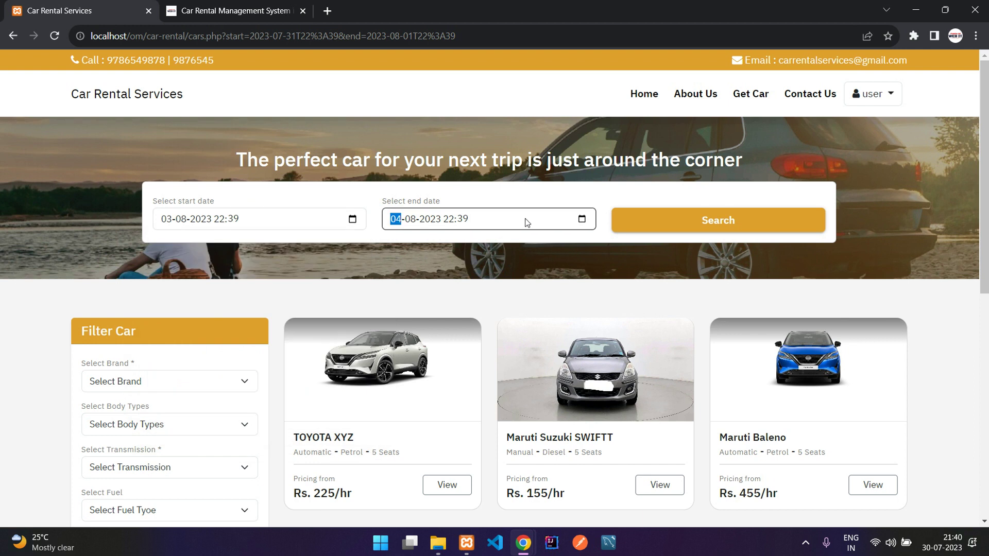
{"action": "left_click", "coordinate": [582, 219]}
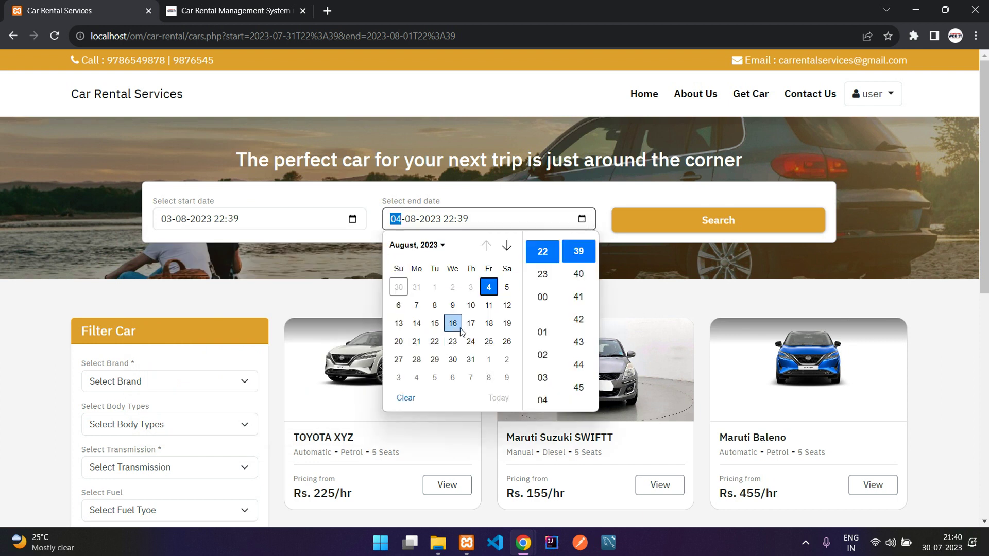
{"action": "left_click", "coordinate": [453, 313]}
{"action": "left_click", "coordinate": [629, 258]}
{"action": "left_click", "coordinate": [671, 228]}
{"action": "scroll", "coordinate": [695, 273], "scroll_direction": "down", "scroll_amount": 1}
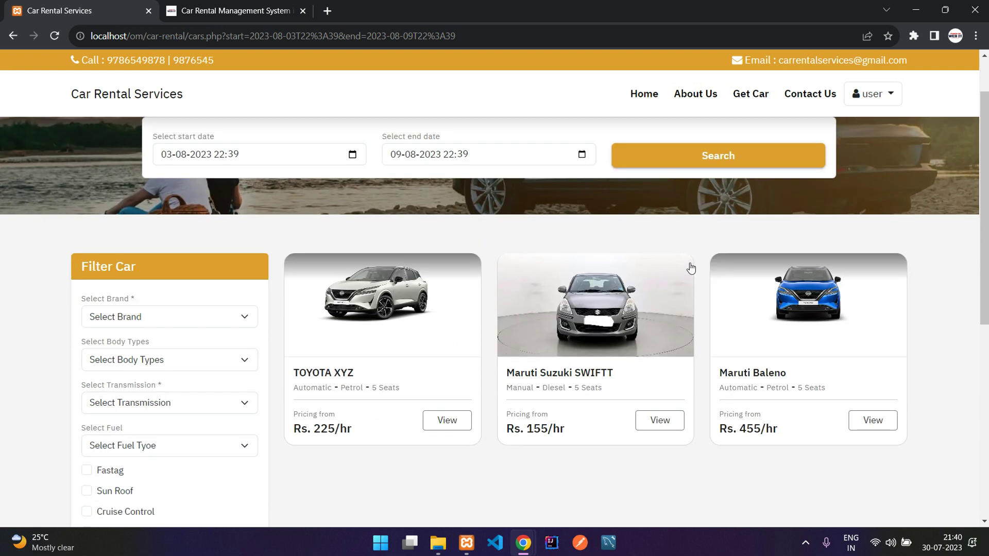
Step: Open the Maruti Suzuki SWIFTT and continue to its booking for 3–9 August
{"action": "left_click", "coordinate": [589, 319]}
{"action": "scroll", "coordinate": [563, 342], "scroll_direction": "down", "scroll_amount": 1}
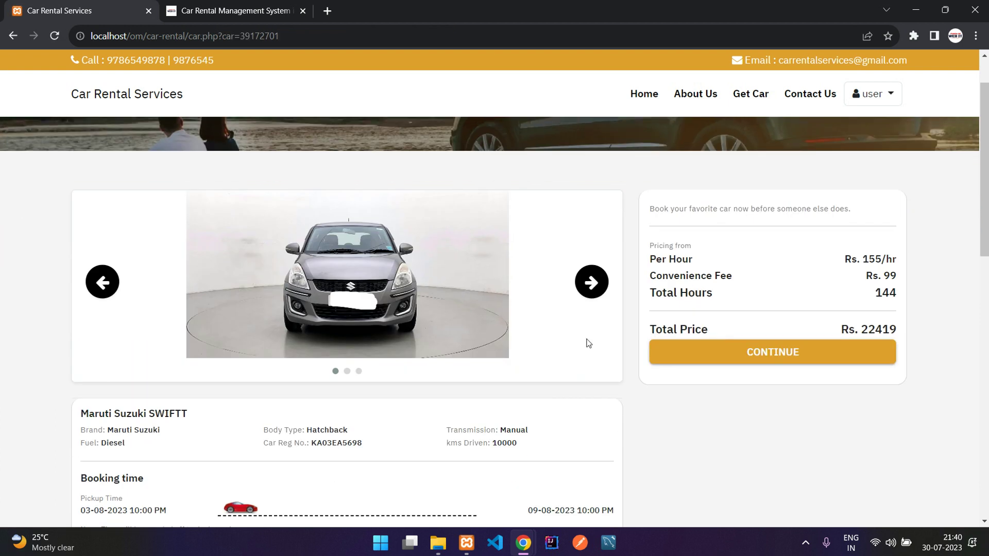
{"action": "left_click", "coordinate": [780, 352]}
{"action": "scroll", "coordinate": [517, 285], "scroll_direction": "down", "scroll_amount": 2}
{"action": "left_click_drag", "start_coordinate": [143, 203], "coordinate": [170, 217]}
{"action": "left_click", "coordinate": [170, 216]}
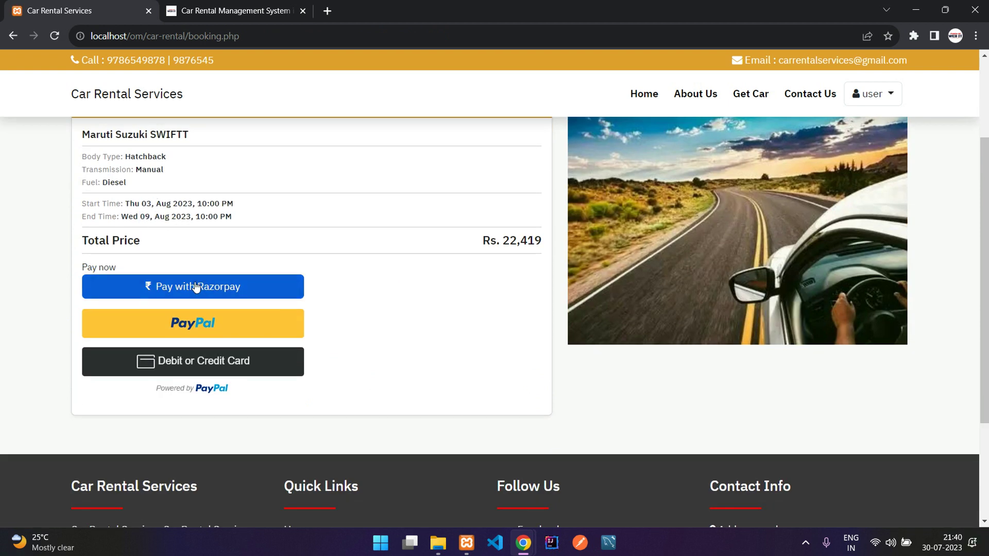
Step: Pay ₹22,419 via Razorpay with the phone number and a PhonePe UPI ID
{"action": "left_click", "coordinate": [195, 287]}
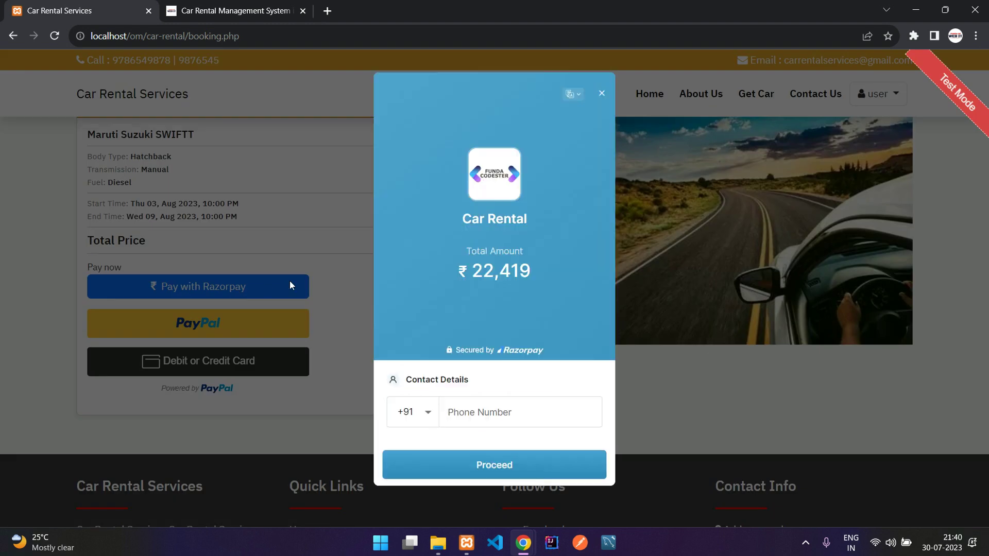
{"action": "left_click", "coordinate": [462, 407]}
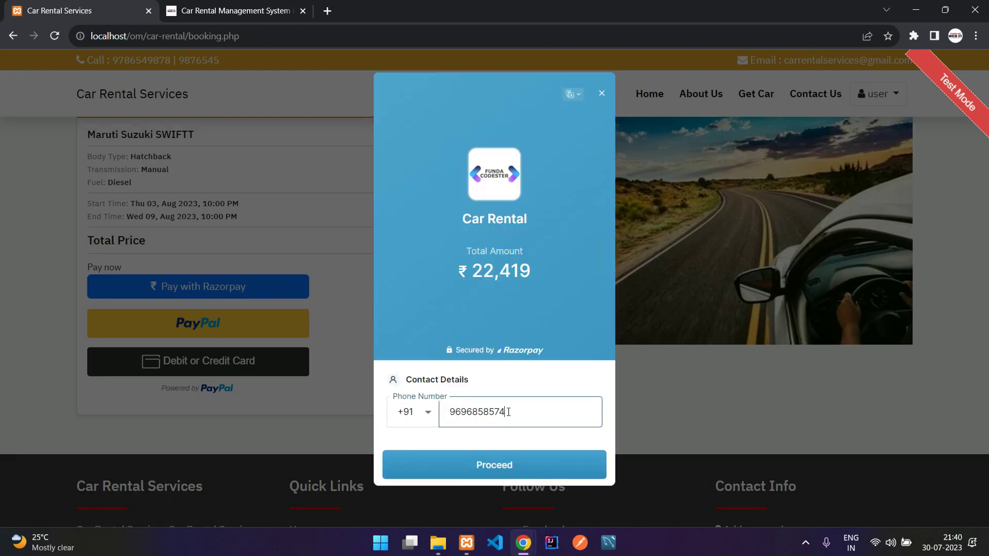
{"action": "left_click", "coordinate": [528, 464]}
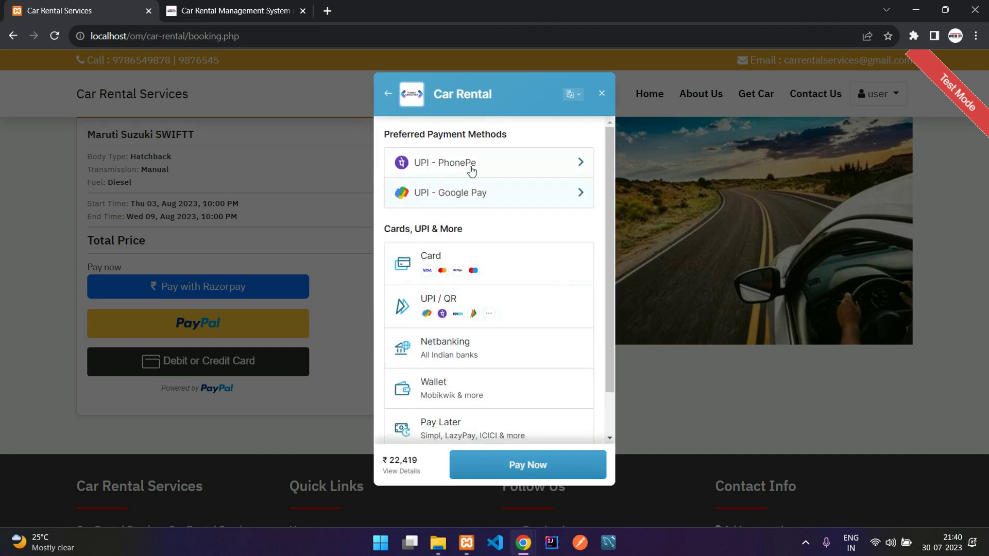
{"action": "left_click", "coordinate": [475, 164]}
{"action": "left_click", "coordinate": [421, 313]}
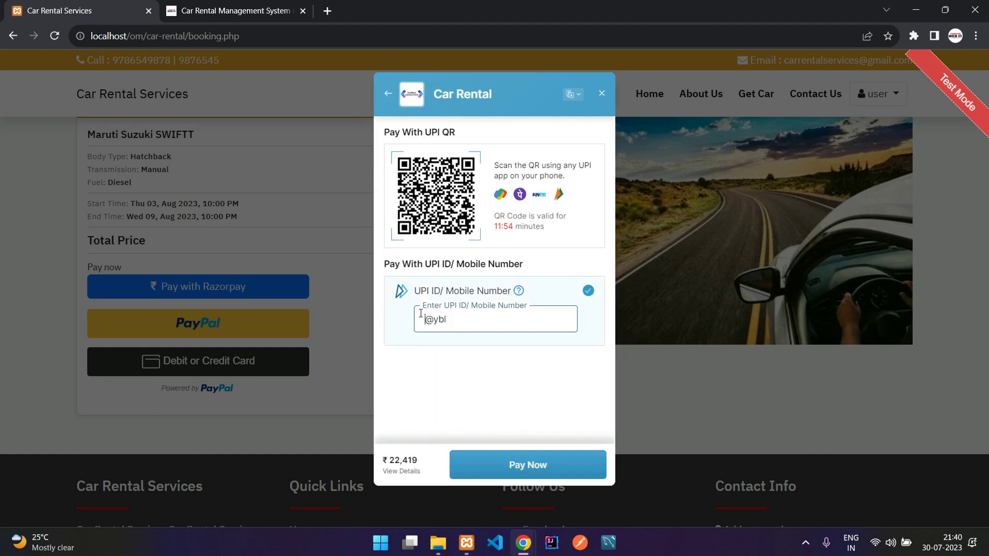
{"action": "left_click", "coordinate": [543, 466]}
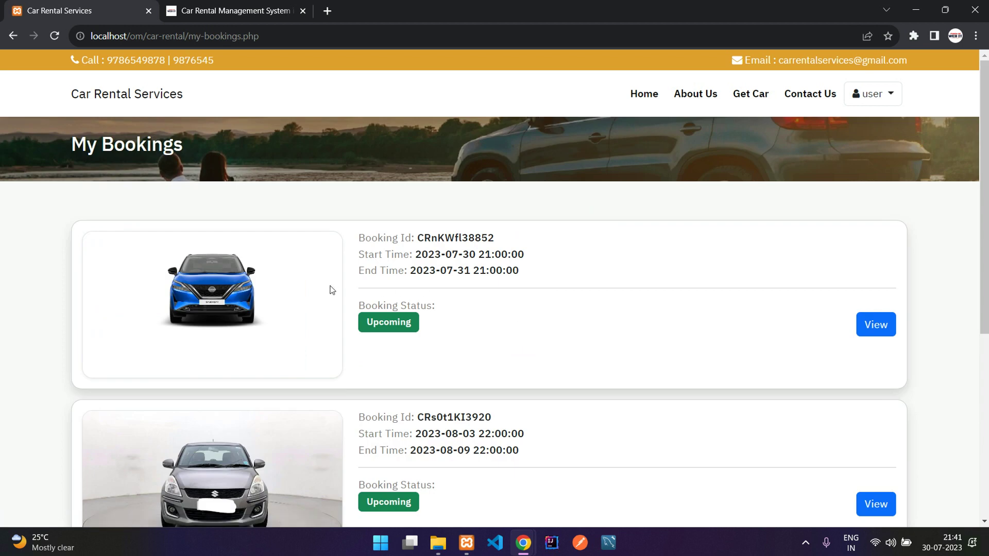
Step: Check the new booking's id, start time and start day 03
{"action": "scroll", "coordinate": [333, 291], "scroll_direction": "down", "scroll_amount": 2}
{"action": "left_click_drag", "start_coordinate": [404, 295], "coordinate": [467, 291]}
{"action": "left_click", "coordinate": [441, 316]}
{"action": "left_click_drag", "start_coordinate": [375, 304], "coordinate": [490, 320]}
{"action": "left_click", "coordinate": [470, 319]}
{"action": "scroll", "coordinate": [470, 331], "scroll_direction": "up", "scroll_amount": 1}
{"action": "double_click", "coordinate": [470, 370]}
{"action": "left_click", "coordinate": [464, 391]}
{"action": "scroll", "coordinate": [549, 380], "scroll_direction": "up", "scroll_amount": 1}
Step: Search for cars free from 30 July to 4 August
{"action": "left_click", "coordinate": [747, 97]}
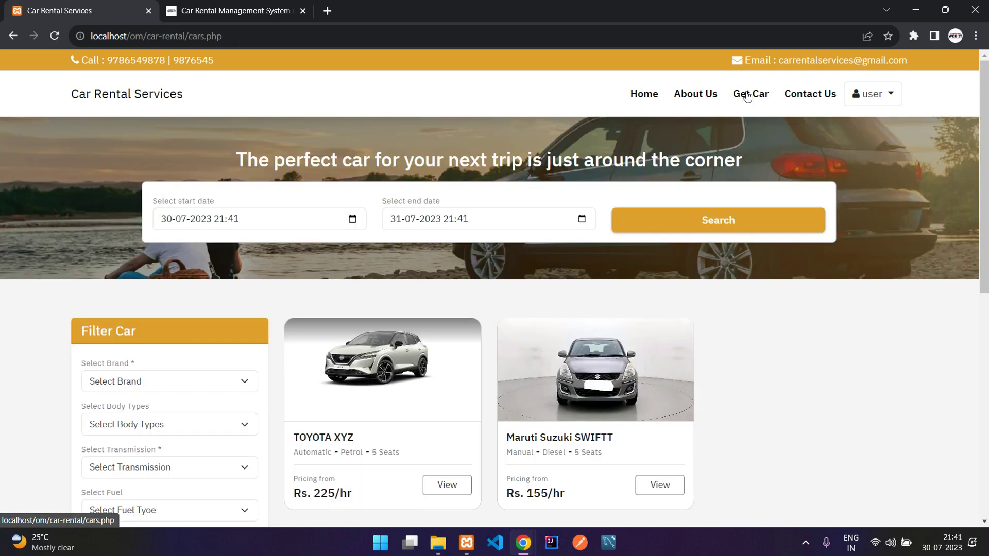
{"action": "left_click", "coordinate": [352, 219]}
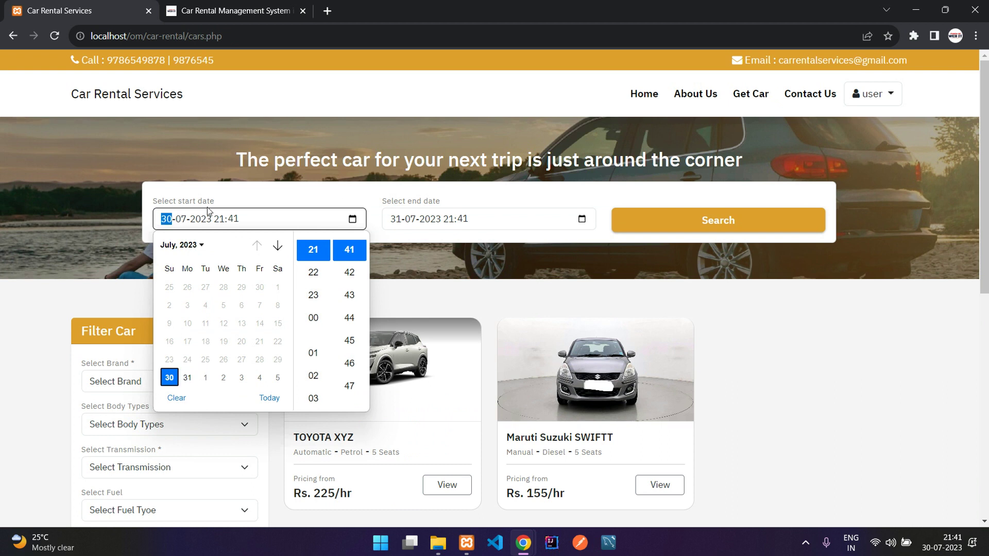
{"action": "left_click", "coordinate": [274, 197]}
{"action": "left_click", "coordinate": [583, 220]}
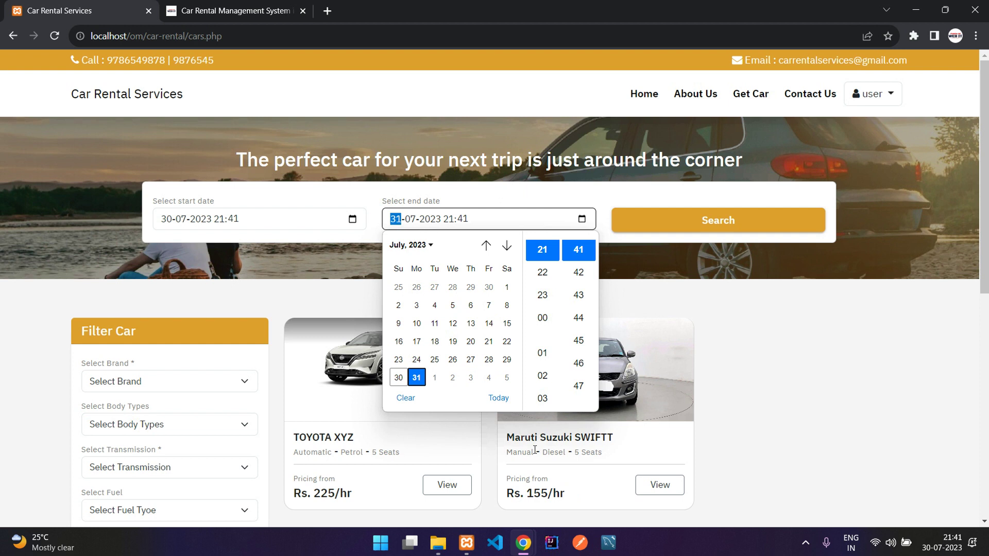
{"action": "left_click", "coordinate": [489, 383]}
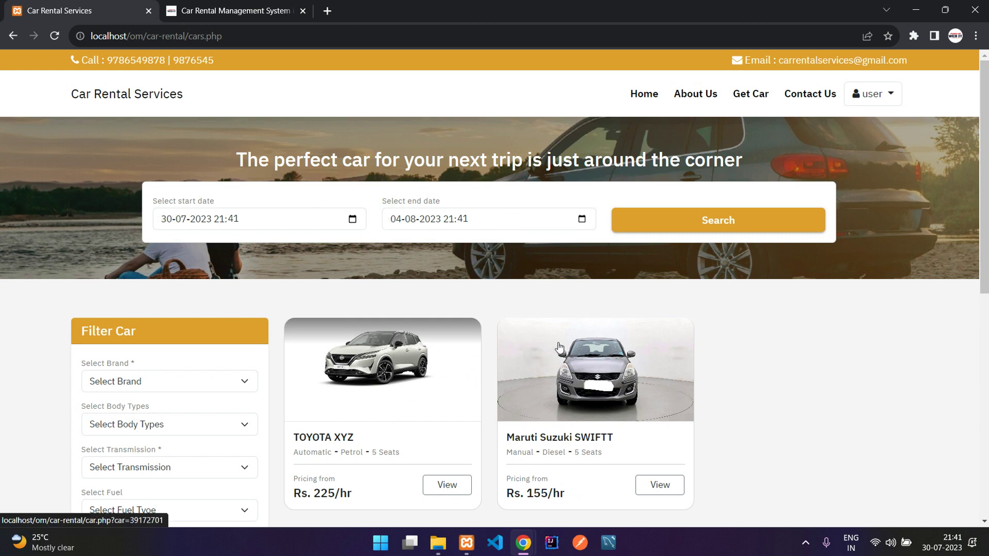
{"action": "left_click", "coordinate": [714, 215]}
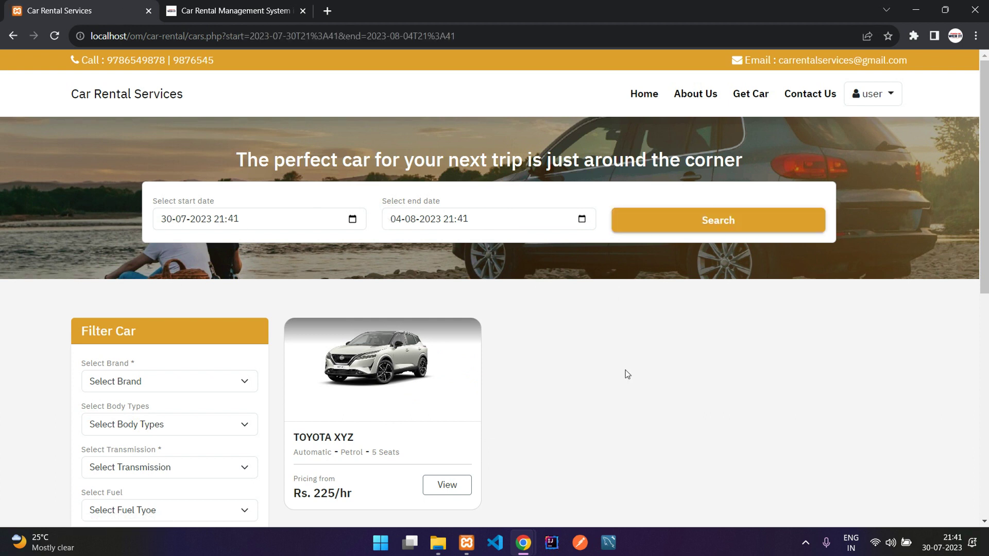
Step: Search for cars free from 08-08-2023 to 16-08-2023
{"action": "left_click", "coordinate": [353, 219]}
{"action": "scroll", "coordinate": [226, 383], "scroll_direction": "down", "scroll_amount": 2}
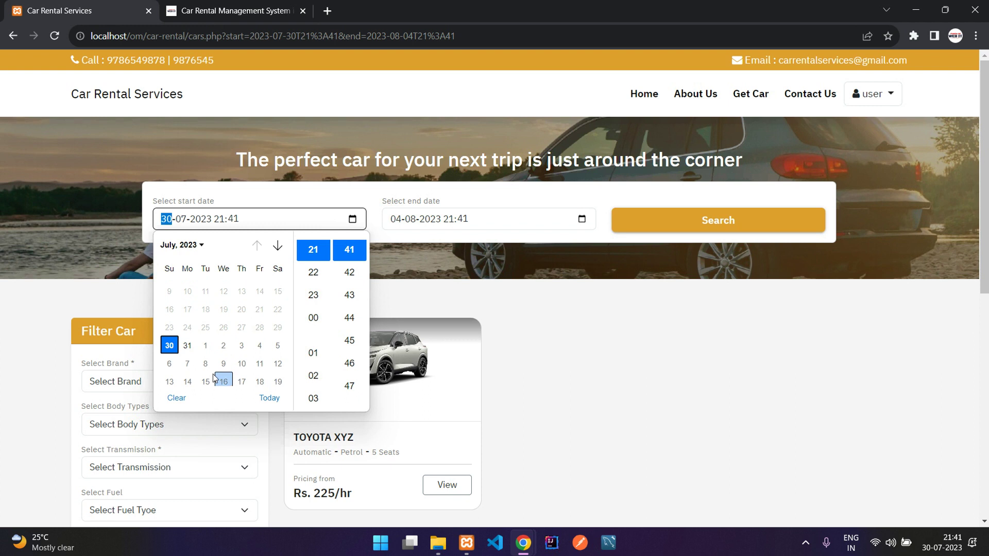
{"action": "left_click", "coordinate": [205, 365]}
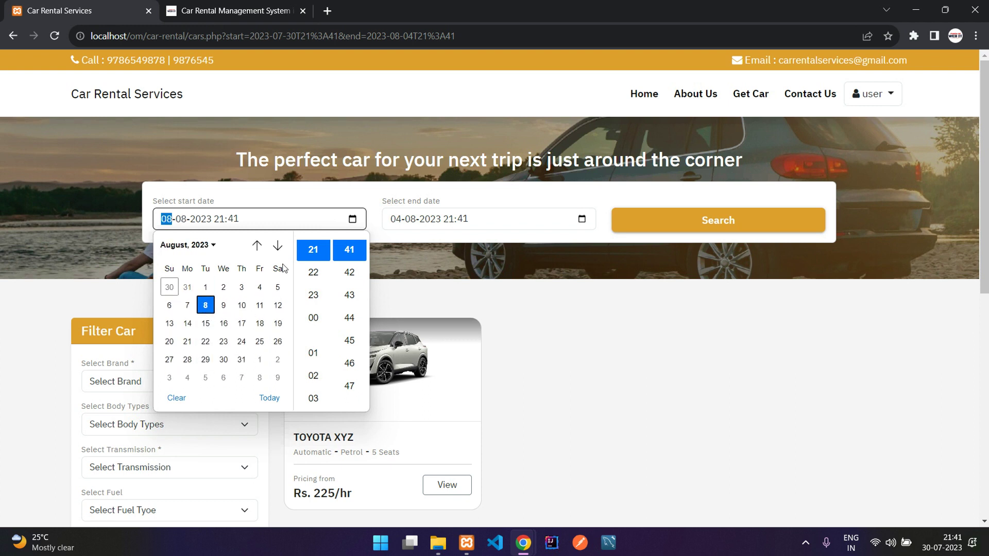
{"action": "left_click", "coordinate": [421, 227]}
{"action": "left_click", "coordinate": [583, 221]}
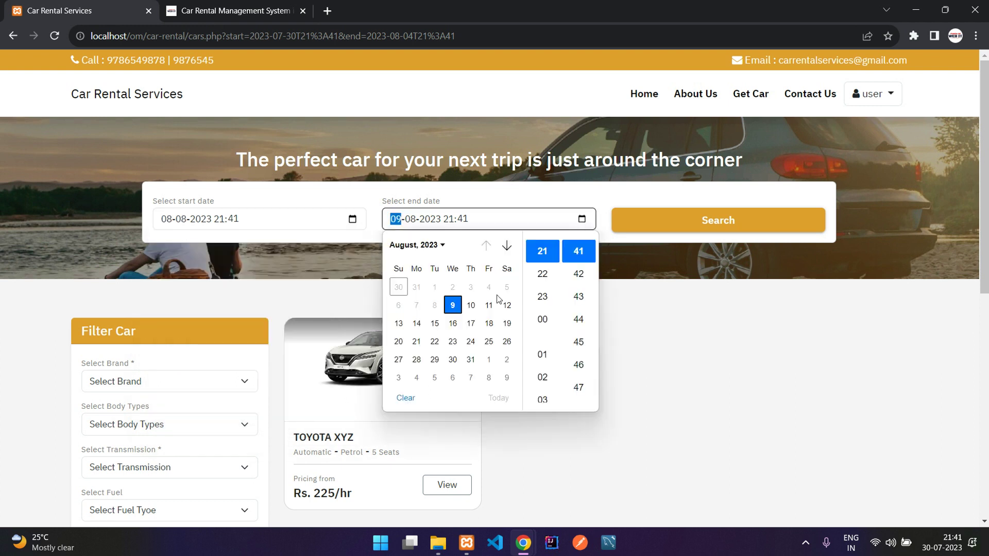
{"action": "left_click", "coordinate": [452, 323]}
{"action": "left_click", "coordinate": [639, 275]}
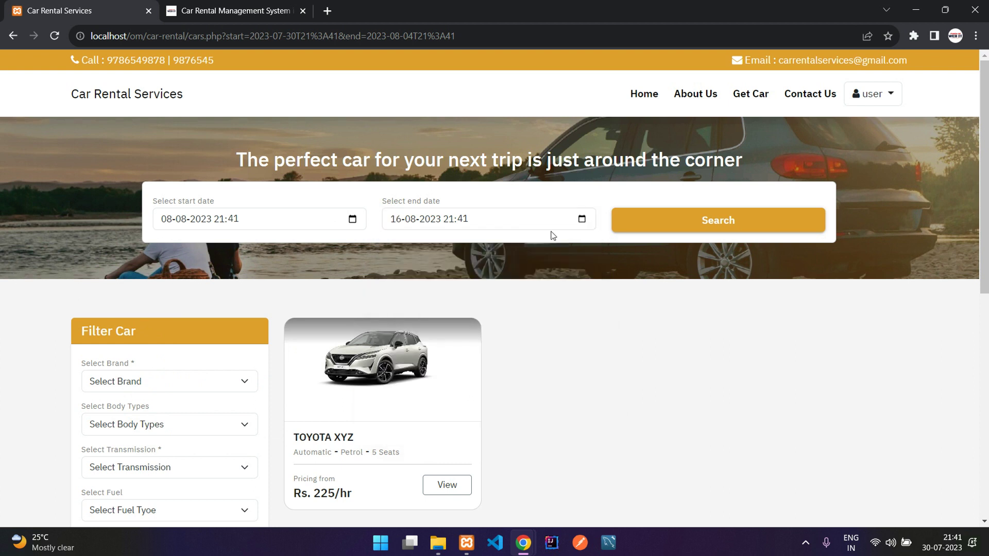
{"action": "left_click", "coordinate": [675, 227]}
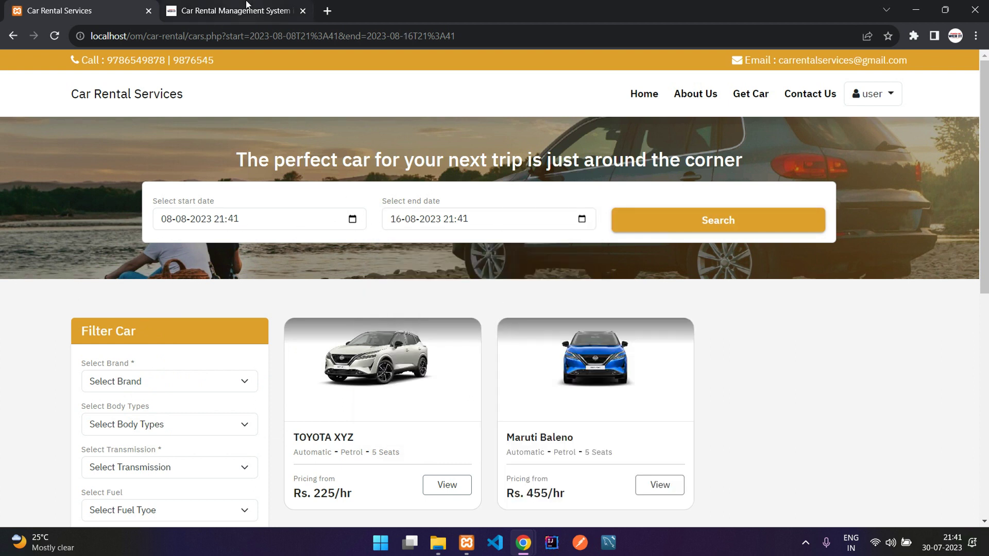
{"action": "left_click", "coordinate": [857, 95]}
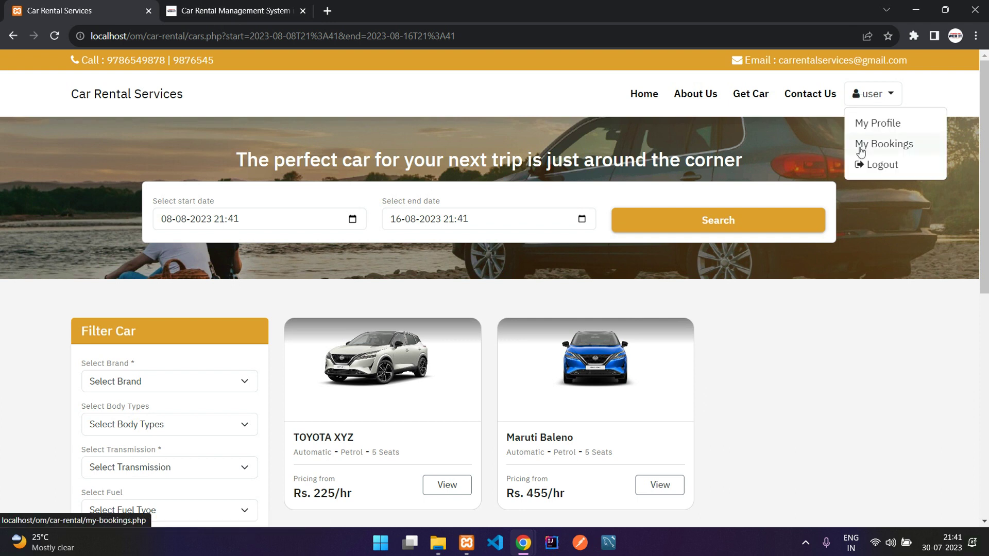
Step: Check the second booking's start day in My Bookings, then return to the Get Car listing
{"action": "left_click", "coordinate": [873, 146]}
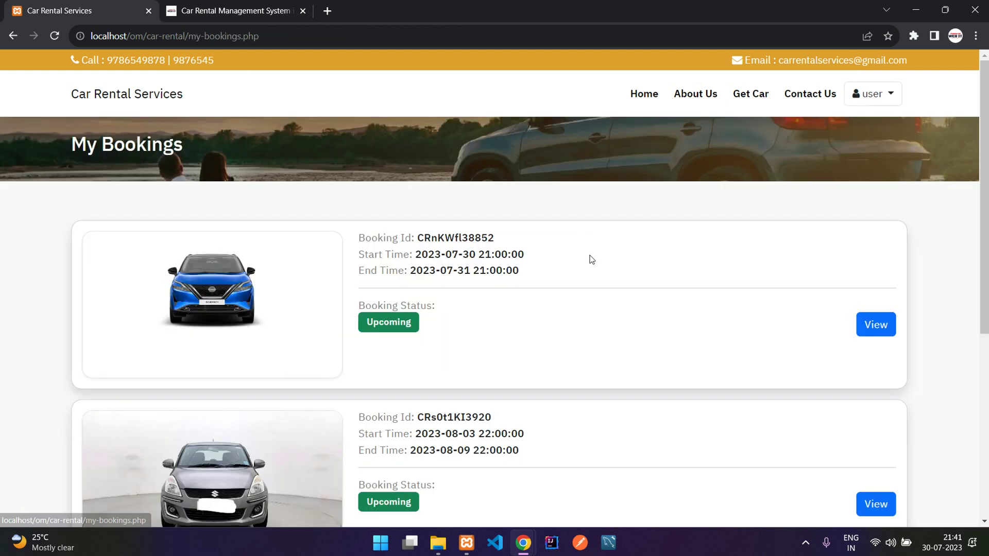
{"action": "scroll", "coordinate": [589, 258], "scroll_direction": "down", "scroll_amount": 4}
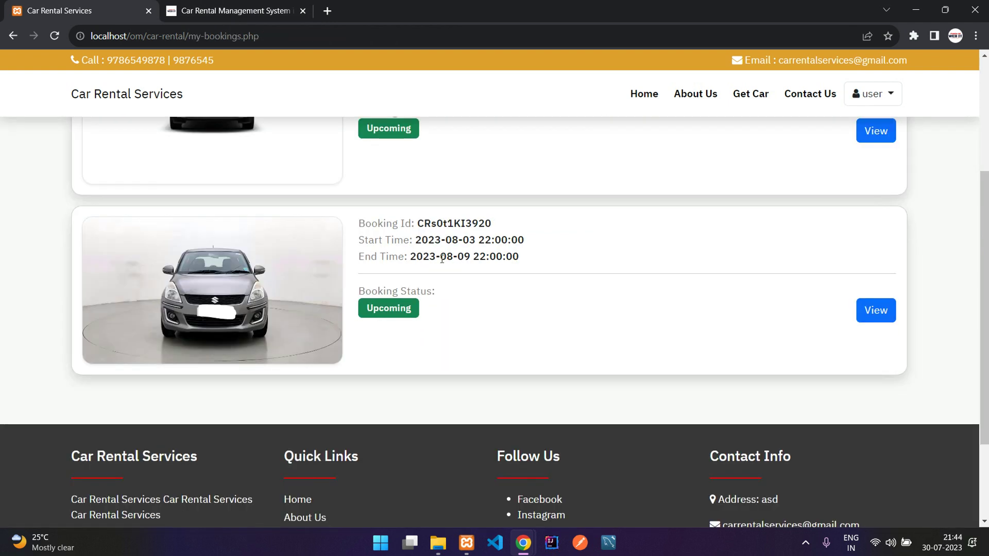
{"action": "double_click", "coordinate": [466, 241]}
{"action": "left_click", "coordinate": [481, 240]}
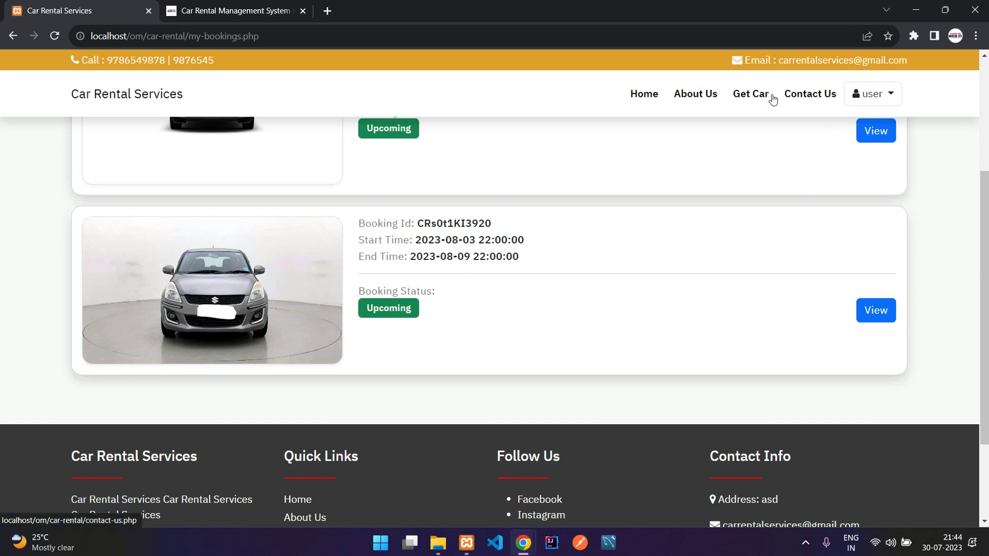
{"action": "left_click", "coordinate": [753, 99]}
{"action": "left_click", "coordinate": [348, 222]}
Step: Search for cars free from 30 July to 5 August
{"action": "left_click", "coordinate": [352, 220]}
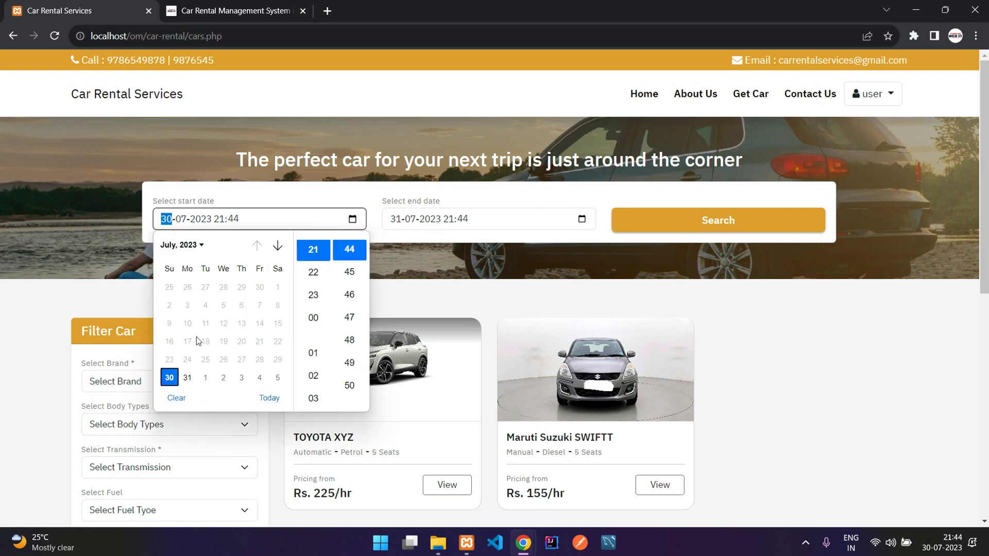
{"action": "left_click", "coordinate": [376, 210]}
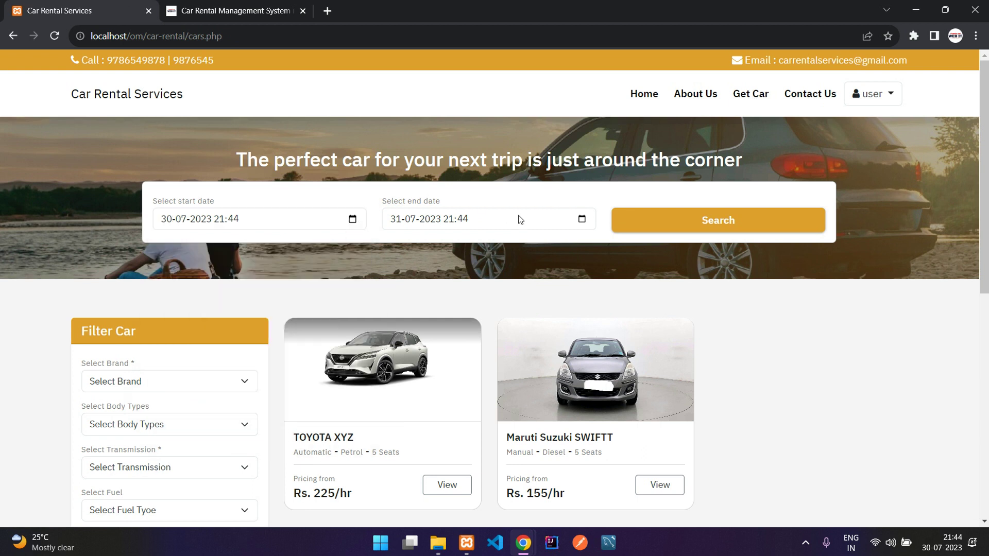
{"action": "left_click", "coordinate": [581, 220]}
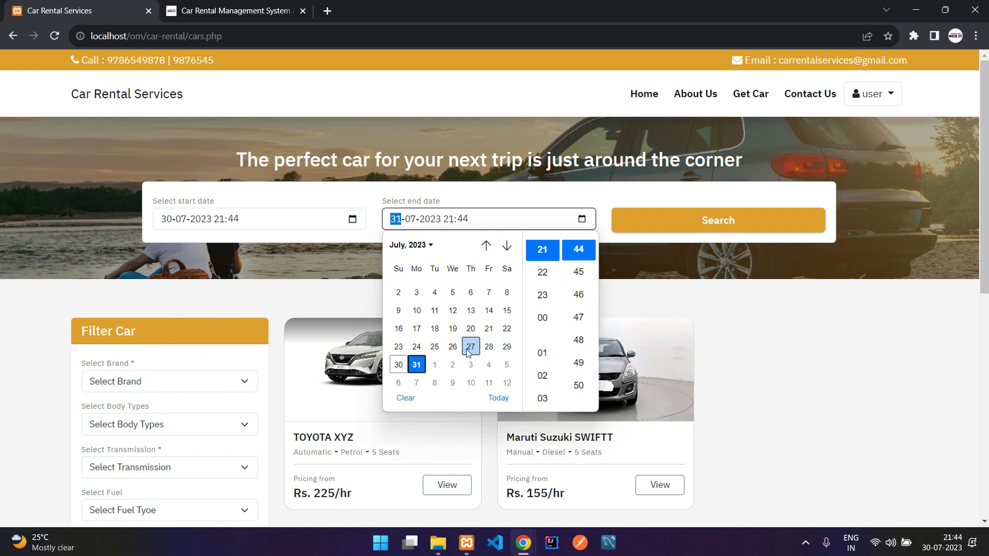
{"action": "left_click", "coordinate": [507, 364]}
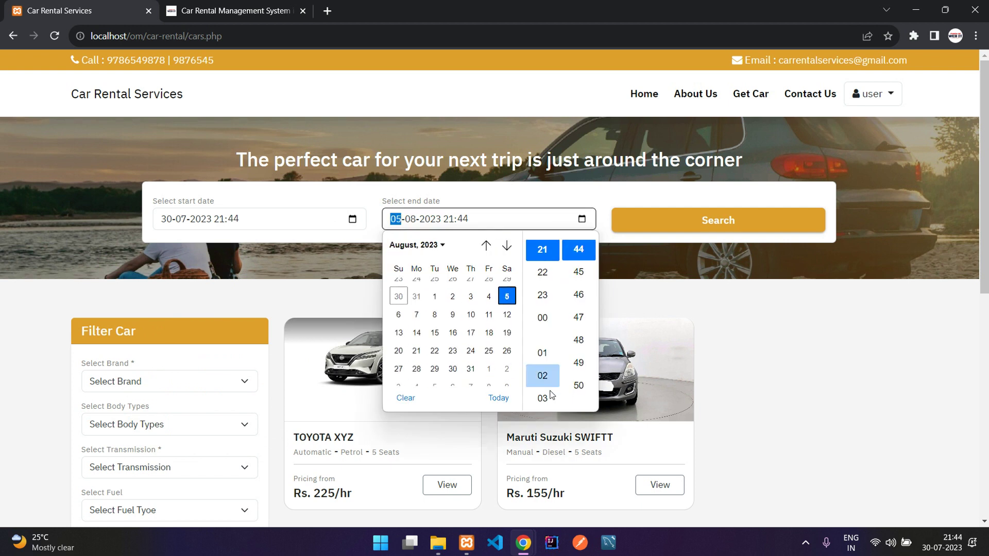
{"action": "left_click", "coordinate": [730, 373]}
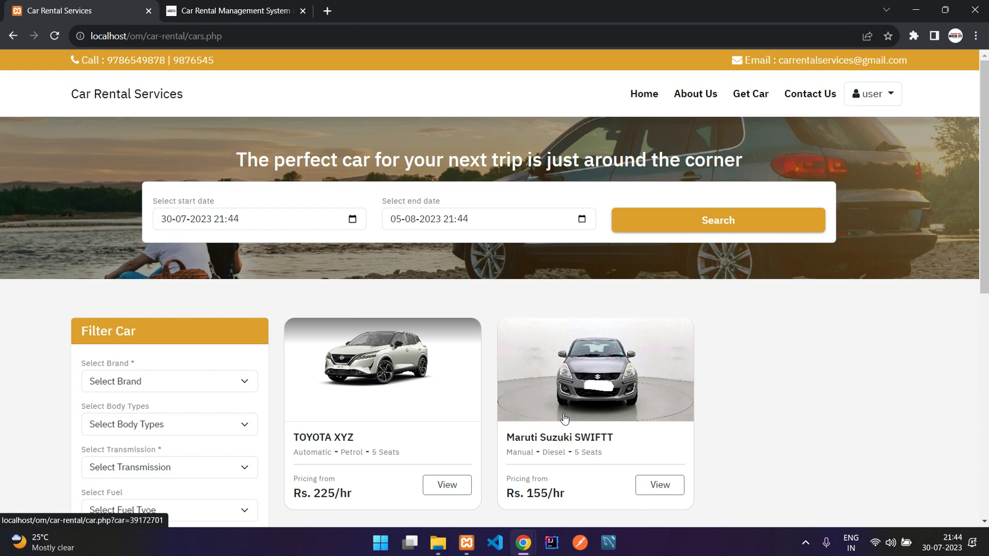
{"action": "left_click", "coordinate": [716, 227]}
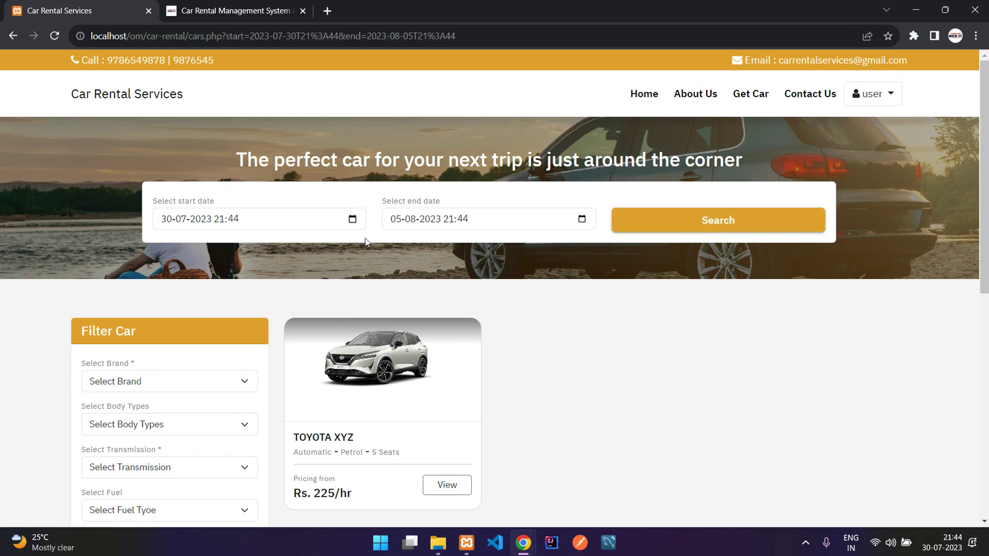
Step: Search for cars free from 07-08-2023 to 11-08-2023
{"action": "left_click", "coordinate": [353, 219]}
{"action": "key", "text": "Up"}
{"action": "key", "text": "Down"}
{"action": "key", "text": "Right"}
{"action": "key", "text": "Down"}
{"action": "left_click", "coordinate": [561, 223]}
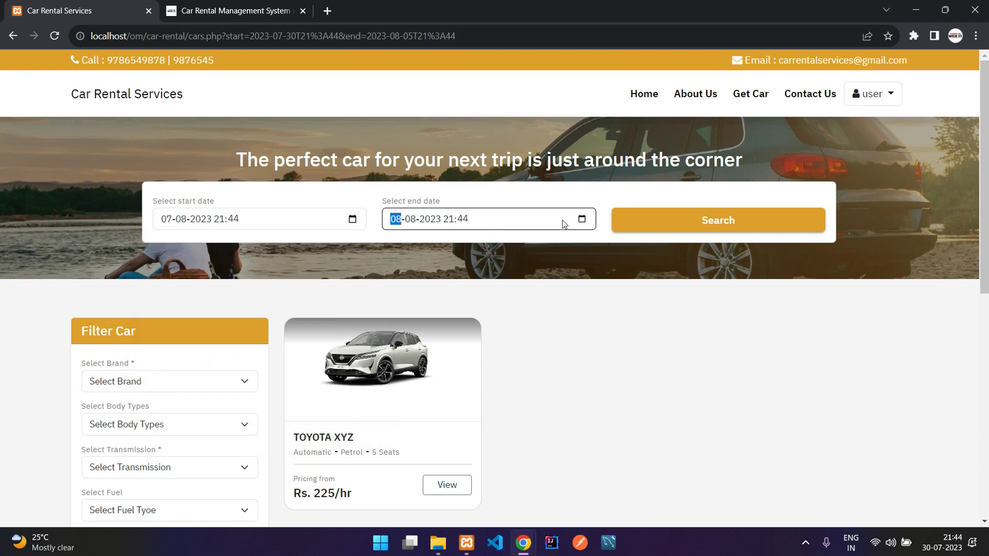
{"action": "left_click", "coordinate": [582, 219]}
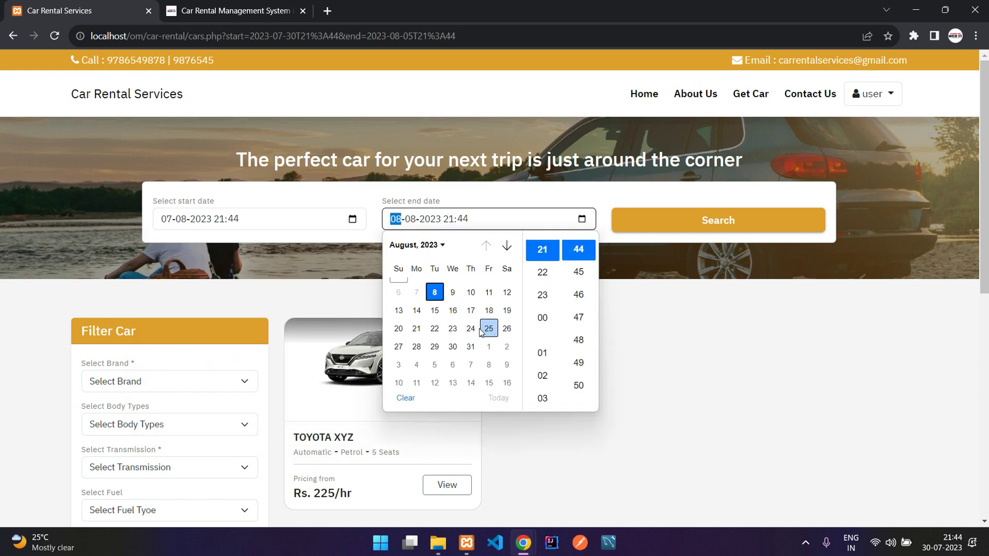
{"action": "left_click", "coordinate": [488, 296]}
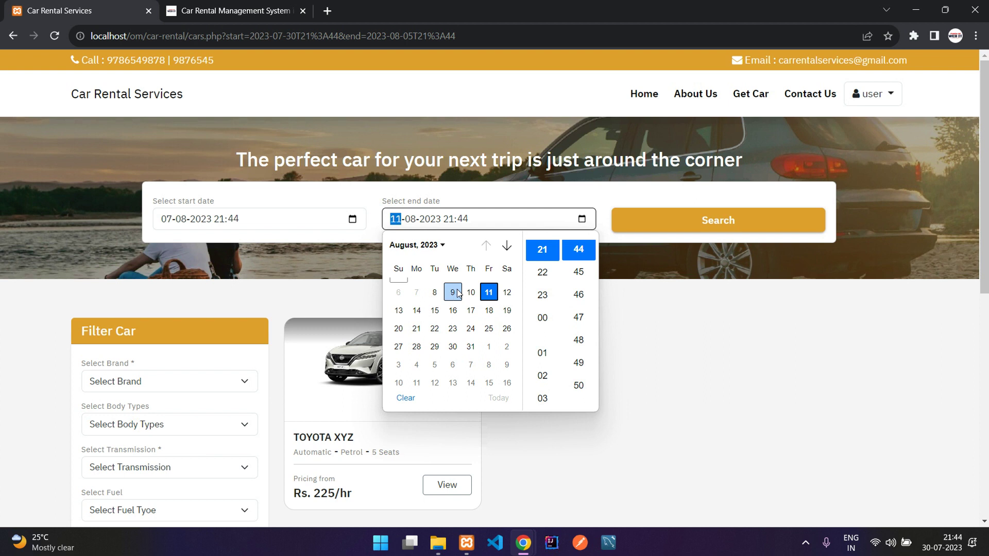
{"action": "left_click", "coordinate": [613, 258]}
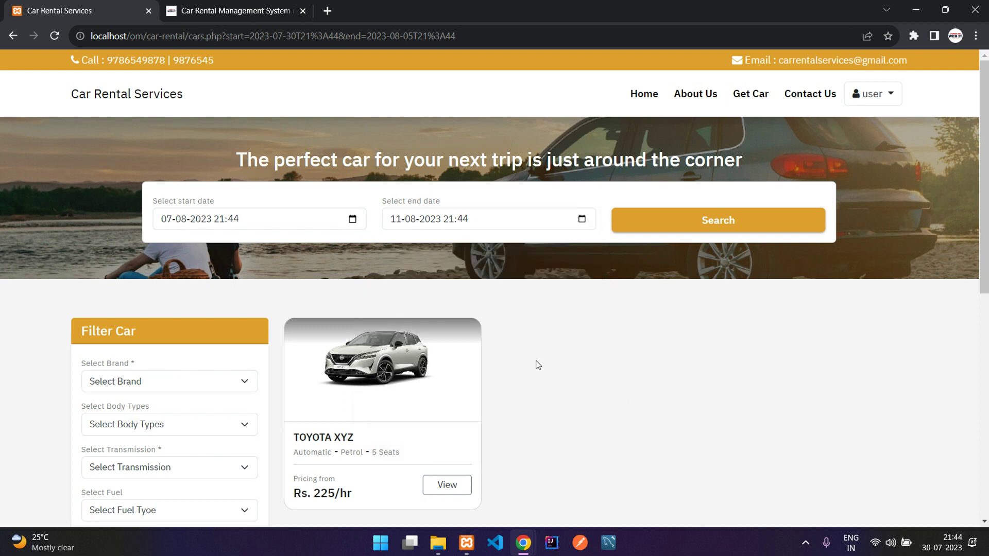
{"action": "left_click", "coordinate": [716, 222]}
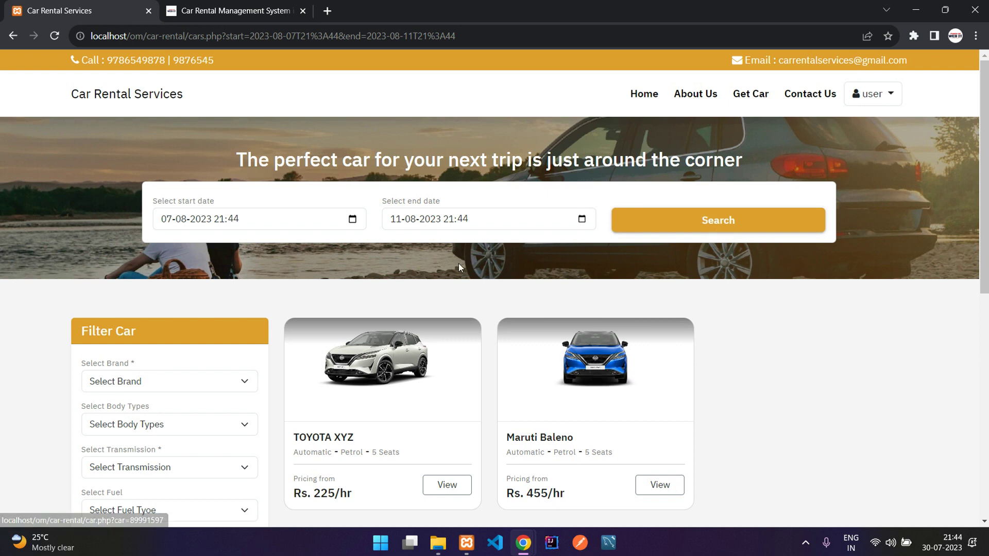
Step: Review the search date labels and start value on the results page
{"action": "left_click", "coordinate": [352, 220]}
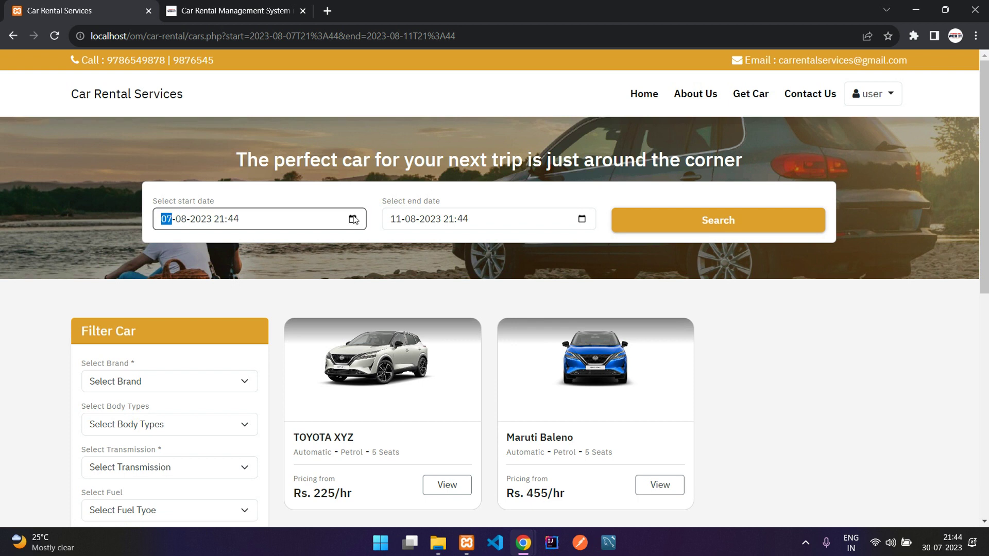
{"action": "left_click", "coordinate": [463, 263]}
{"action": "scroll", "coordinate": [485, 281], "scroll_direction": "down", "scroll_amount": 3}
{"action": "scroll", "coordinate": [485, 282], "scroll_direction": "up", "scroll_amount": 3}
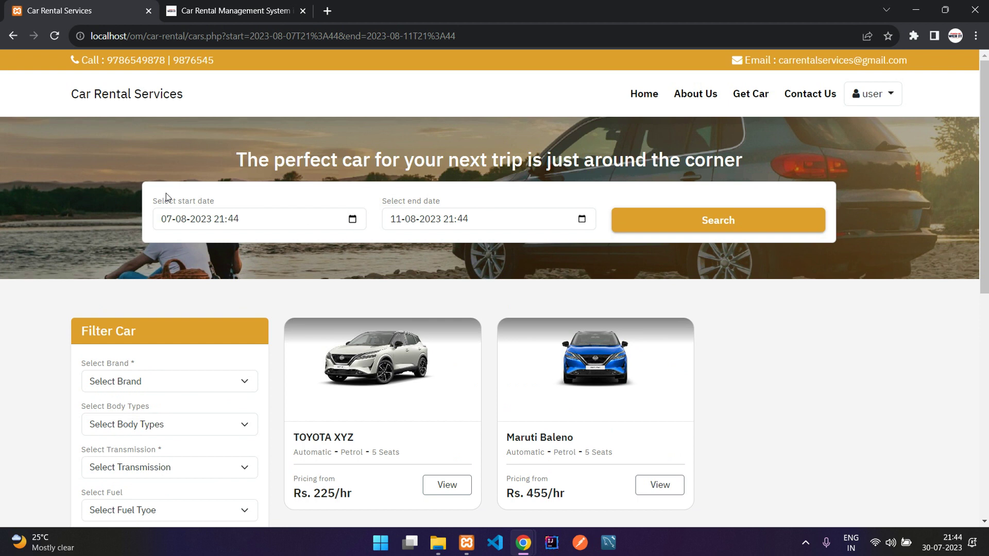
{"action": "left_click_drag", "start_coordinate": [166, 193], "coordinate": [517, 177]}
{"action": "left_click", "coordinate": [508, 191]}
{"action": "scroll", "coordinate": [754, 298], "scroll_direction": "down", "scroll_amount": 3}
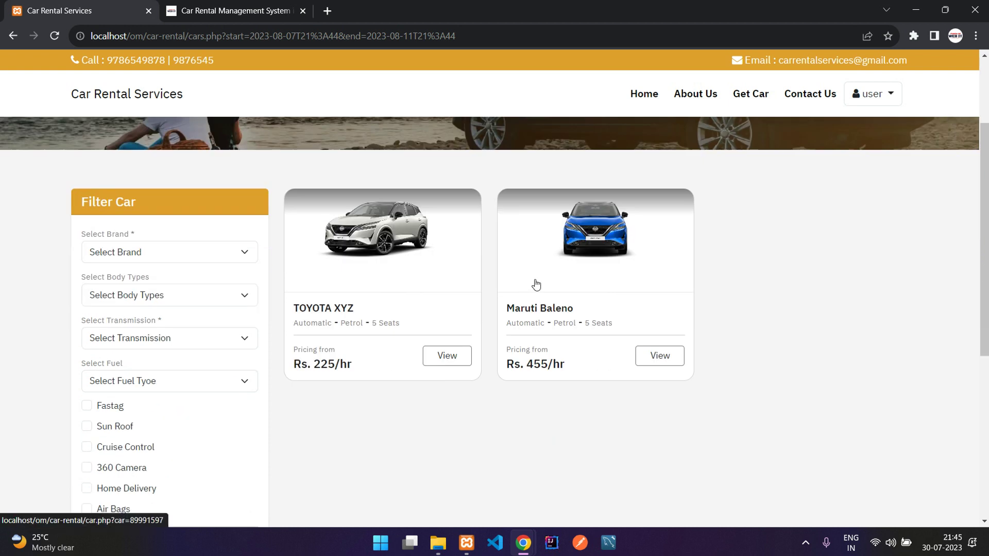
{"action": "scroll", "coordinate": [528, 284], "scroll_direction": "up", "scroll_amount": 3}
Step: Scroll through both upcoming bookings in My Bookings, then bring the admin window forward
{"action": "left_click", "coordinate": [889, 97]}
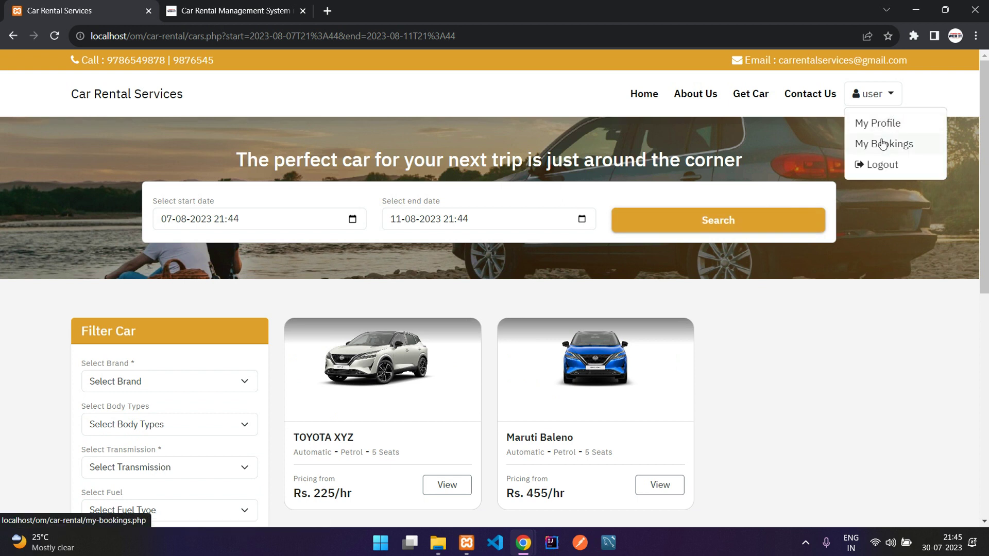
{"action": "left_click", "coordinate": [882, 144]}
{"action": "scroll", "coordinate": [380, 204], "scroll_direction": "down", "scroll_amount": 1}
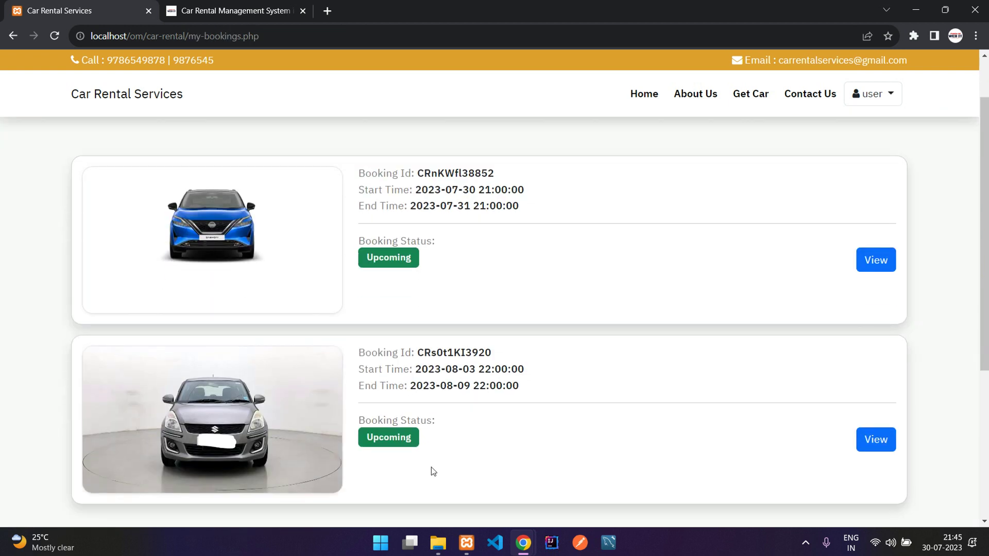
{"action": "mouse_move", "coordinate": [523, 542]}
{"action": "left_click", "coordinate": [587, 473]}
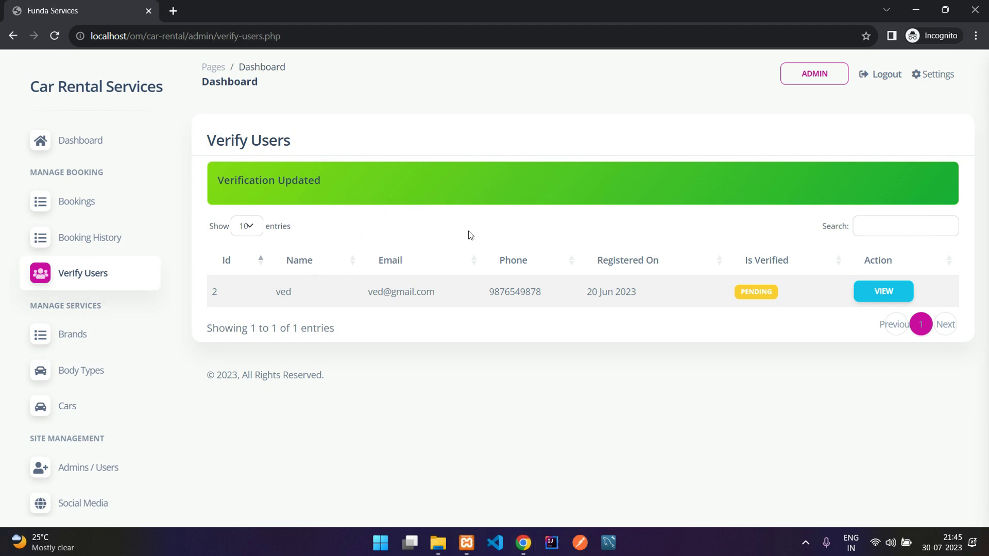
Step: Review the dashboard counts: 2 today's bookings, 9 brands, 3 cars, 15 car images
{"action": "left_click", "coordinate": [49, 139]}
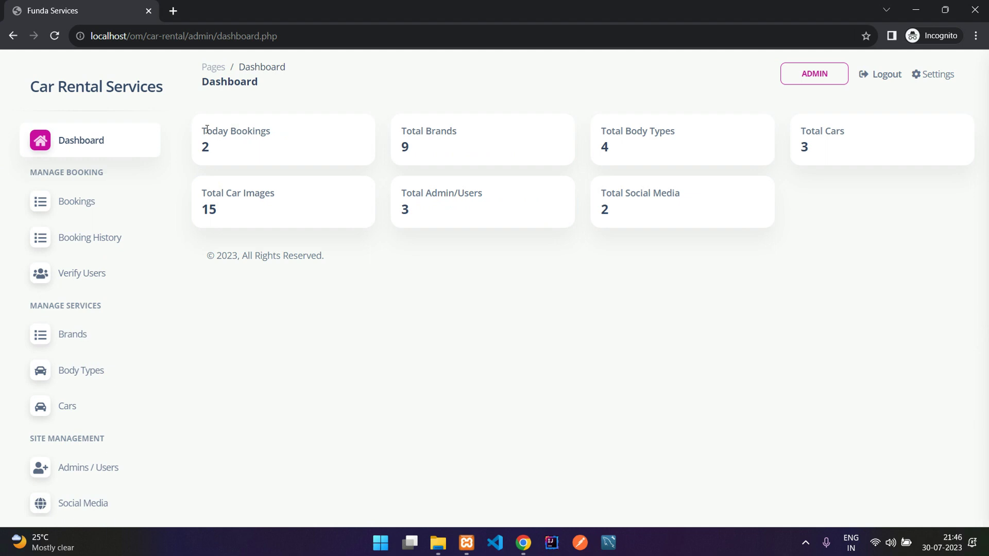
{"action": "left_click_drag", "start_coordinate": [199, 131], "coordinate": [274, 133]}
{"action": "left_click", "coordinate": [230, 152]}
{"action": "double_click", "coordinate": [205, 149]}
{"action": "left_click", "coordinate": [204, 149]}
{"action": "left_click_drag", "start_coordinate": [409, 129], "coordinate": [457, 132]}
{"action": "left_click", "coordinate": [413, 149]}
{"action": "double_click", "coordinate": [404, 148]}
{"action": "left_click_drag", "start_coordinate": [609, 131], "coordinate": [688, 130]}
{"action": "left_click", "coordinate": [689, 130]}
{"action": "left_click_drag", "start_coordinate": [796, 131], "coordinate": [840, 152]}
{"action": "left_click", "coordinate": [839, 152]}
{"action": "left_click_drag", "start_coordinate": [201, 191], "coordinate": [218, 207]}
{"action": "left_click", "coordinate": [219, 208]}
{"action": "left_click_drag", "start_coordinate": [401, 193], "coordinate": [478, 197]}
{"action": "left_click", "coordinate": [476, 198]}
{"action": "left_click_drag", "start_coordinate": [609, 199], "coordinate": [632, 215]}
{"action": "left_click", "coordinate": [739, 221]}
Step: Change the Maruti Baleno booking's status to Live and submit it
{"action": "left_click", "coordinate": [71, 211]}
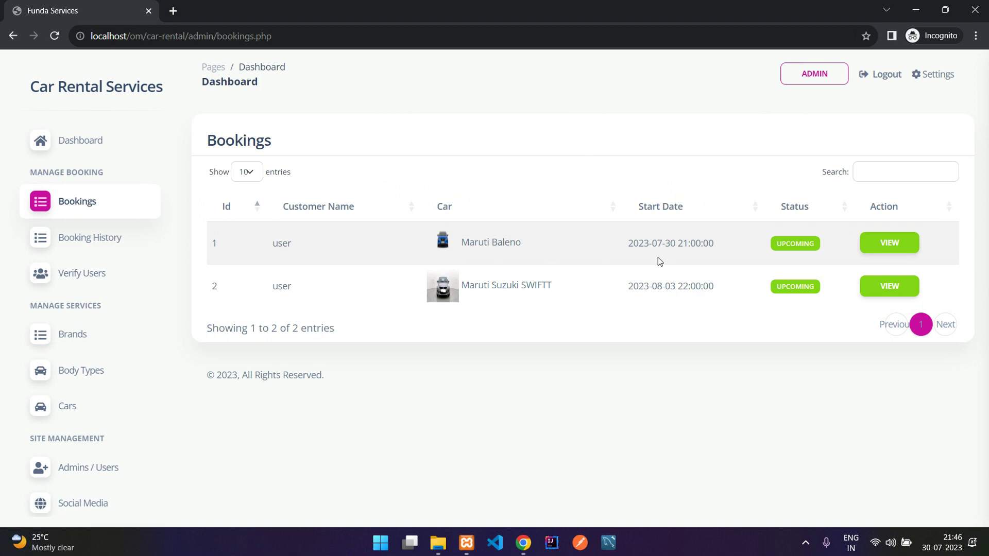
{"action": "left_click", "coordinate": [878, 250]}
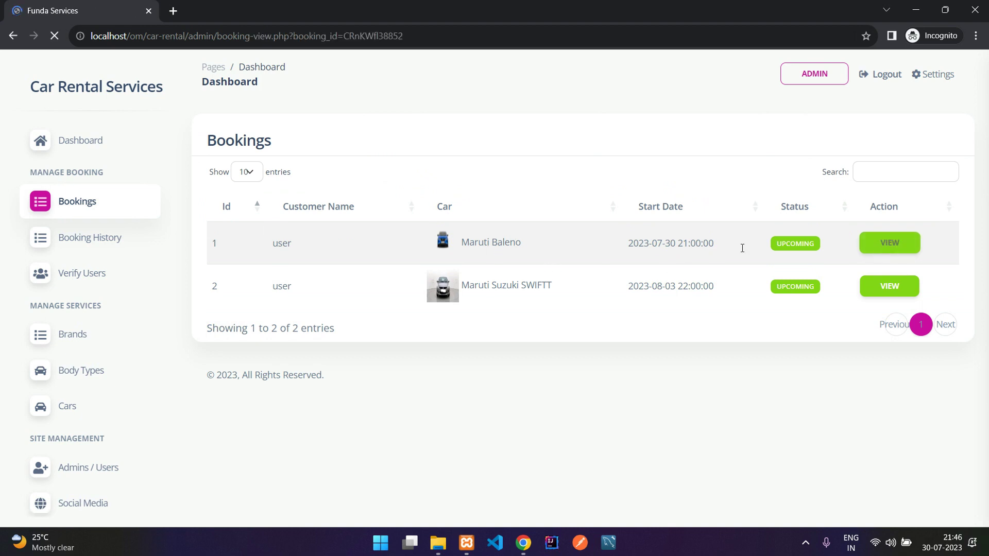
{"action": "left_click_drag", "start_coordinate": [244, 150], "coordinate": [444, 236]}
{"action": "left_click", "coordinate": [444, 236]}
{"action": "scroll", "coordinate": [444, 236], "scroll_direction": "down", "scroll_amount": 3}
{"action": "left_click_drag", "start_coordinate": [230, 278], "coordinate": [306, 279]}
{"action": "left_click", "coordinate": [308, 278]}
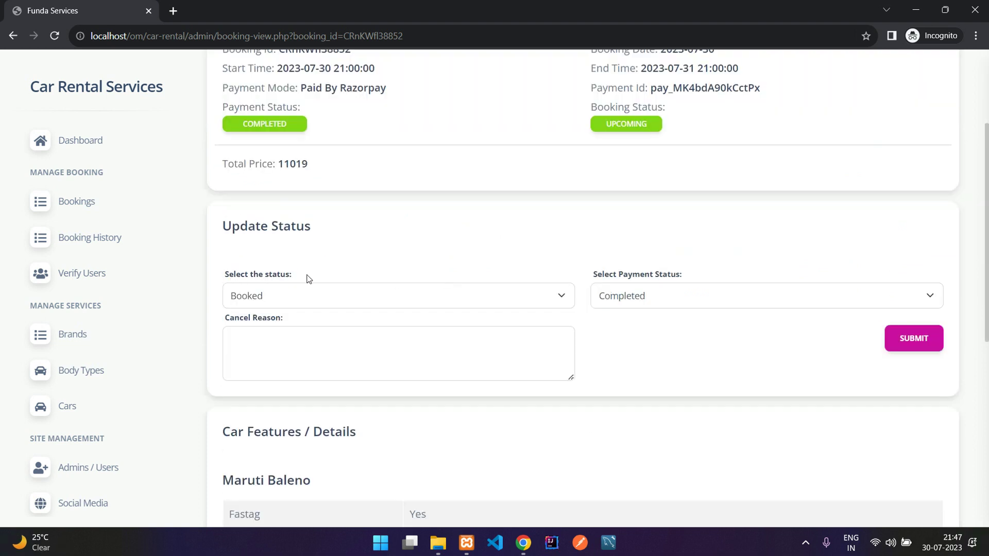
{"action": "left_click", "coordinate": [344, 299]}
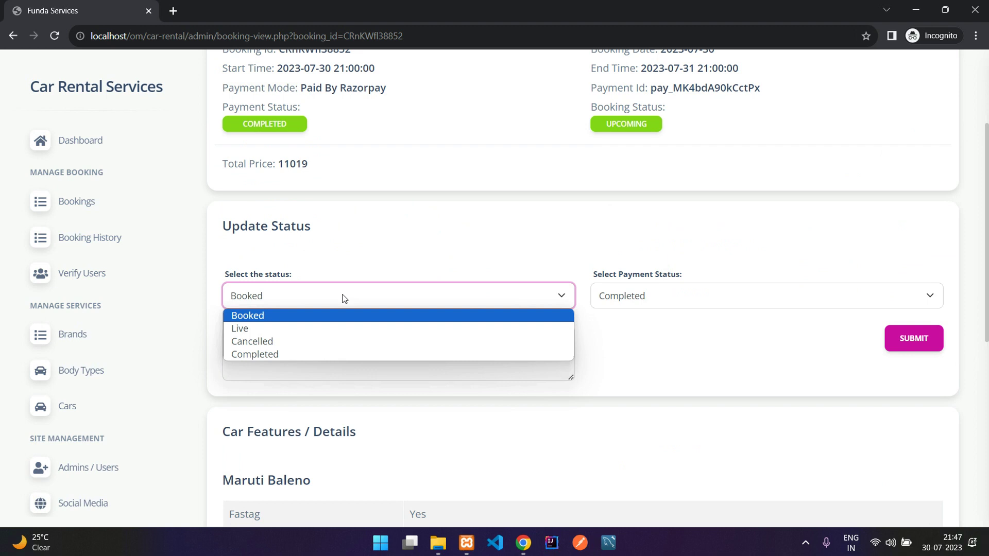
{"action": "left_click", "coordinate": [269, 328]}
{"action": "left_click", "coordinate": [909, 354]}
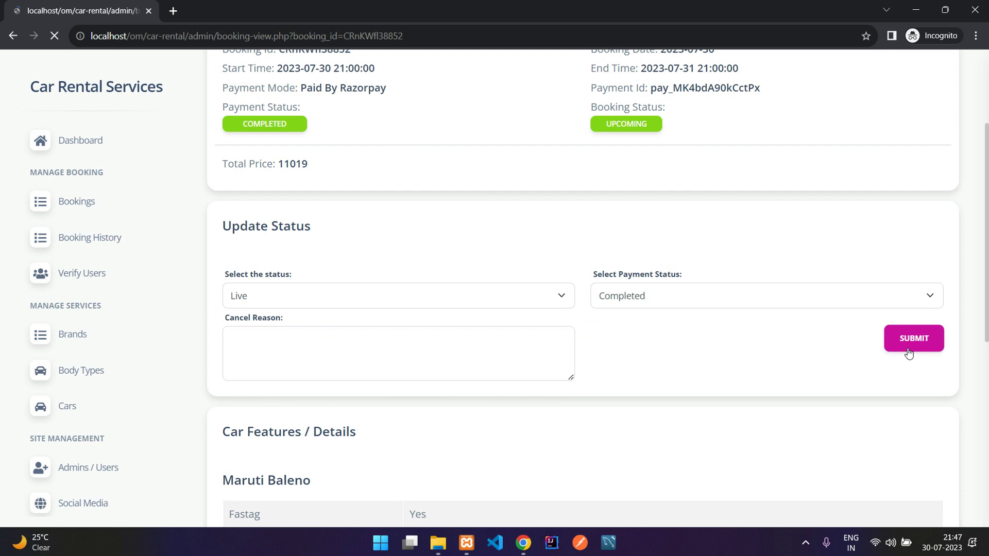
Step: Refresh the user's My Bookings and confirm the booking now shows Live
{"action": "scroll", "coordinate": [459, 232], "scroll_direction": "down", "scroll_amount": 7}
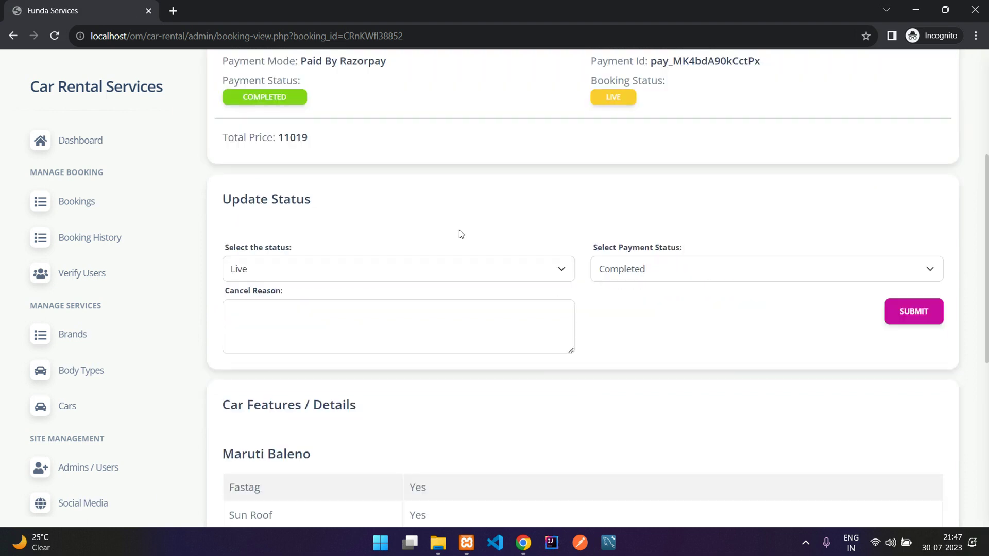
{"action": "mouse_move", "coordinate": [524, 542]}
{"action": "left_click", "coordinate": [459, 400]}
{"action": "key", "text": "F5"}
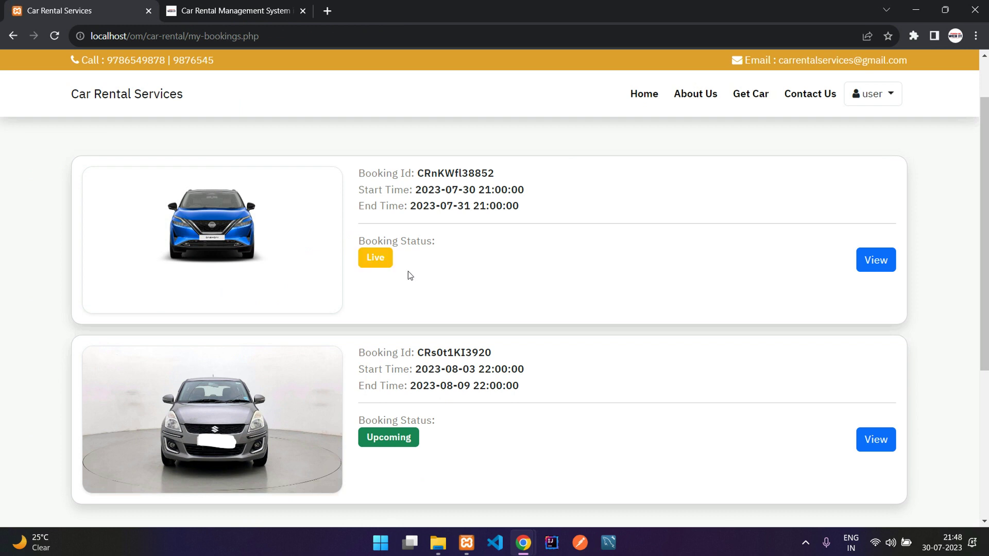
{"action": "left_click_drag", "start_coordinate": [365, 241], "coordinate": [437, 242]}
Step: Set the Maruti Baleno booking status to Completed, keep payment Completed, and submit
{"action": "mouse_move", "coordinate": [531, 539]}
{"action": "left_click", "coordinate": [618, 474]}
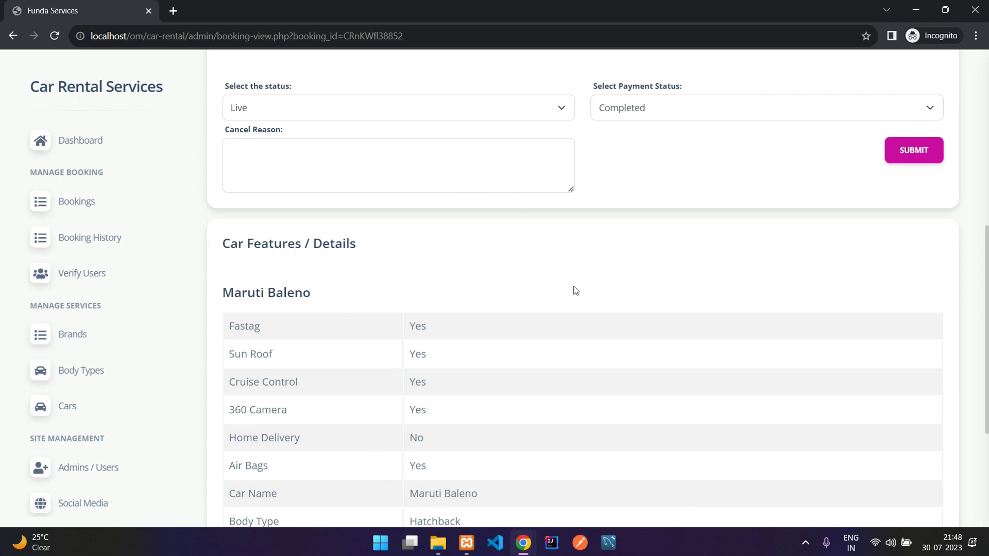
{"action": "scroll", "coordinate": [348, 273], "scroll_direction": "up", "scroll_amount": 3}
{"action": "left_click", "coordinate": [347, 274]}
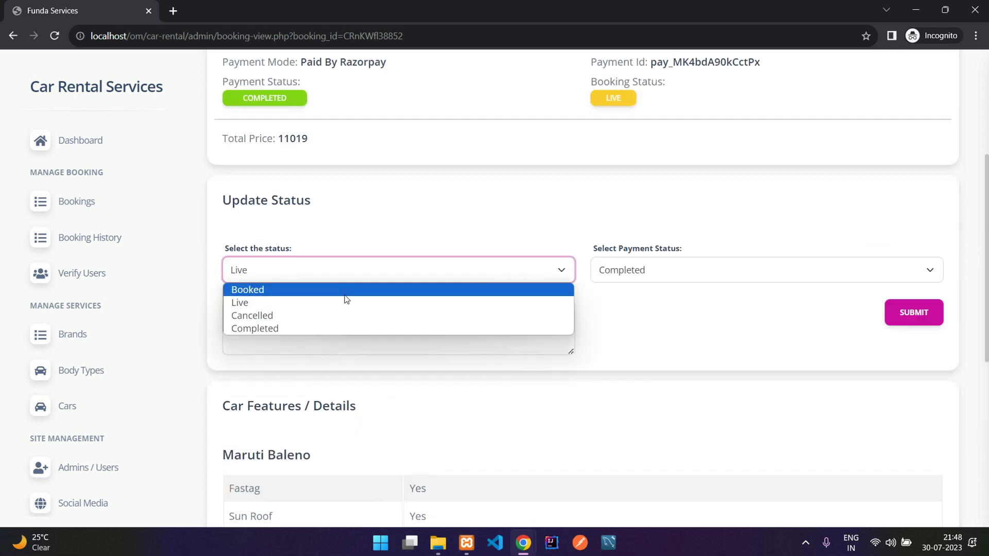
{"action": "left_click", "coordinate": [344, 328]}
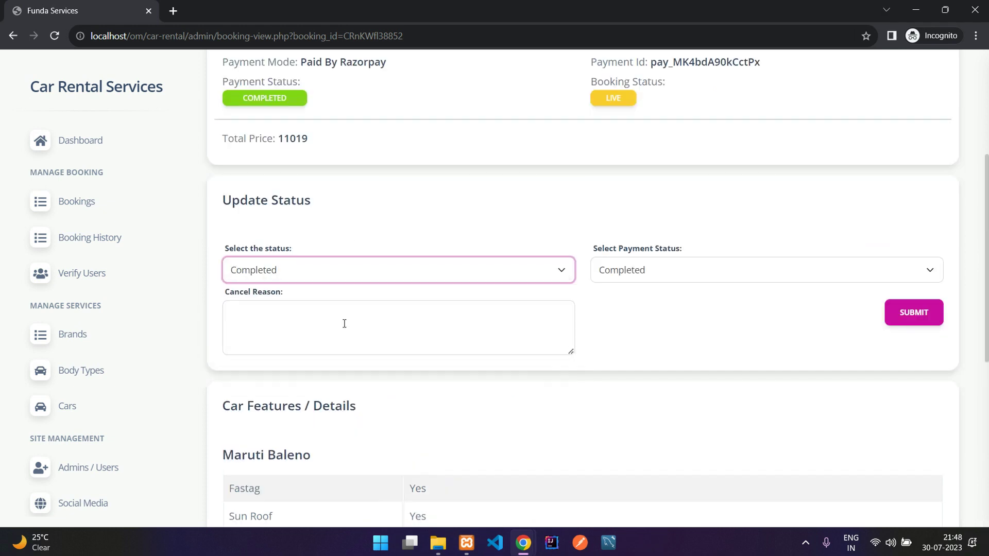
{"action": "left_click", "coordinate": [675, 264]}
{"action": "left_click", "coordinate": [642, 278]}
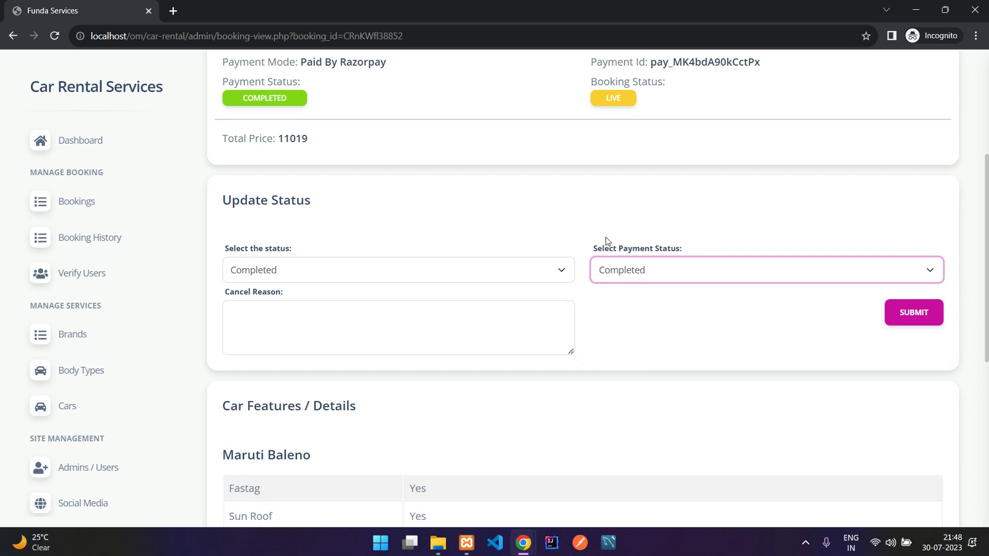
{"action": "left_click", "coordinate": [927, 315]}
{"action": "scroll", "coordinate": [666, 281], "scroll_direction": "down", "scroll_amount": 1}
{"action": "left_click_drag", "start_coordinate": [597, 243], "coordinate": [690, 251]}
{"action": "left_click", "coordinate": [689, 249]}
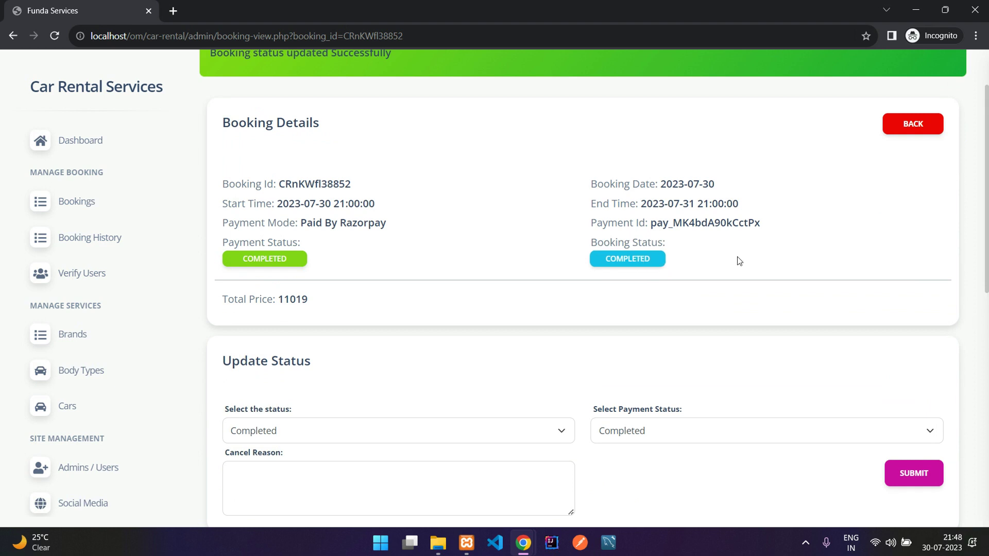
Step: Refresh the user's bookings page to confirm Completed, then return to the admin window
{"action": "mouse_move", "coordinate": [523, 543]}
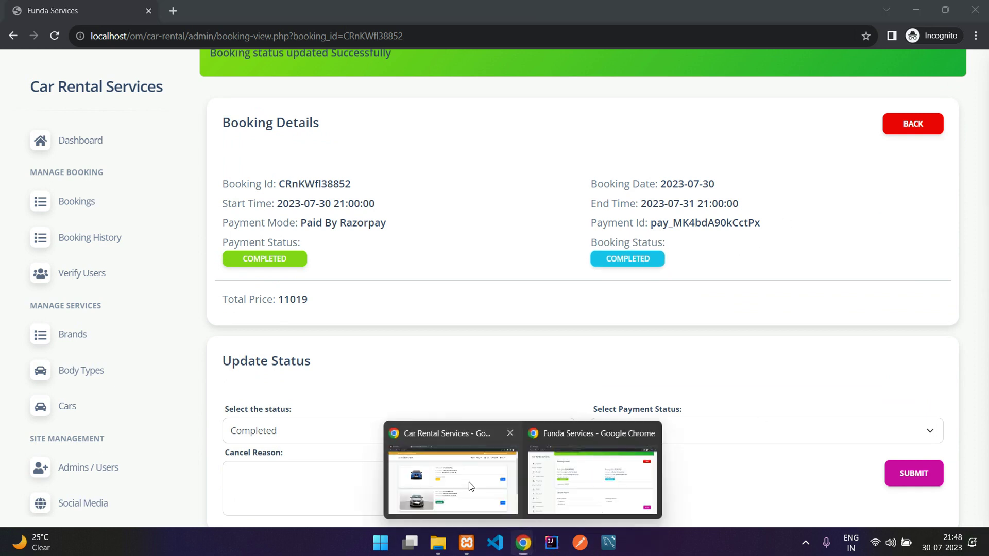
{"action": "left_click", "coordinate": [469, 487]}
{"action": "key", "text": "F5"}
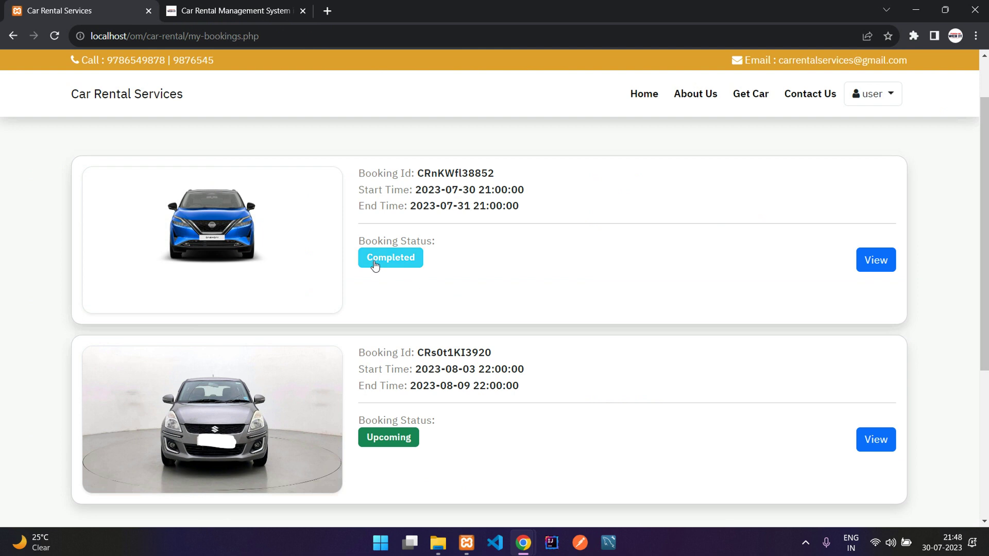
{"action": "scroll", "coordinate": [510, 316], "scroll_direction": "down", "scroll_amount": 2}
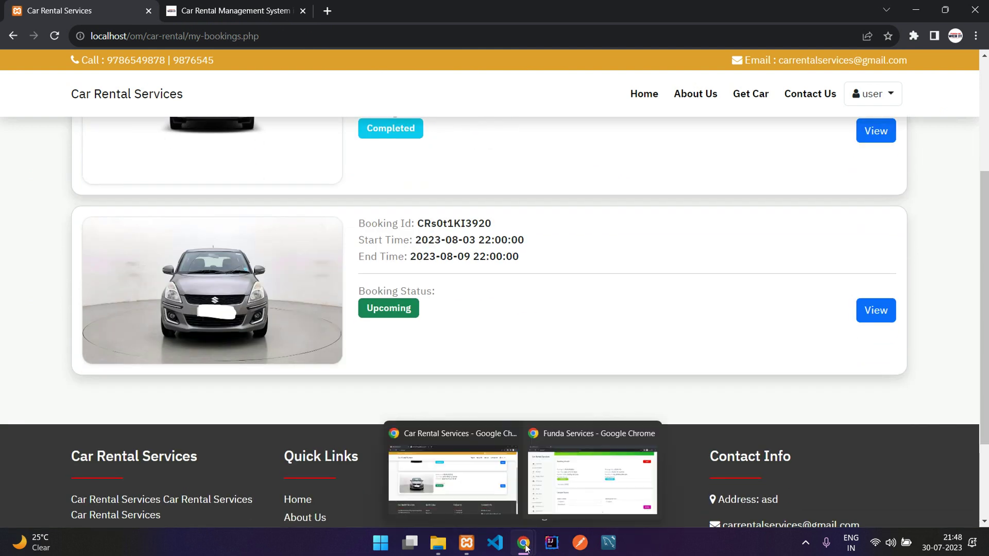
{"action": "mouse_move", "coordinate": [524, 542]}
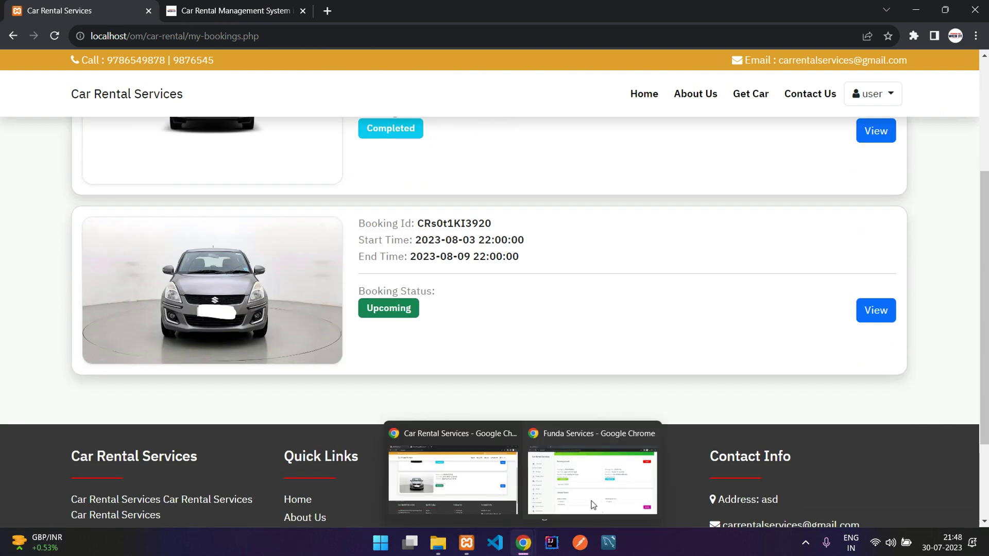
{"action": "left_click", "coordinate": [595, 476]}
{"action": "scroll", "coordinate": [693, 375], "scroll_direction": "down", "scroll_amount": 3}
{"action": "scroll", "coordinate": [693, 375], "scroll_direction": "up", "scroll_amount": 8}
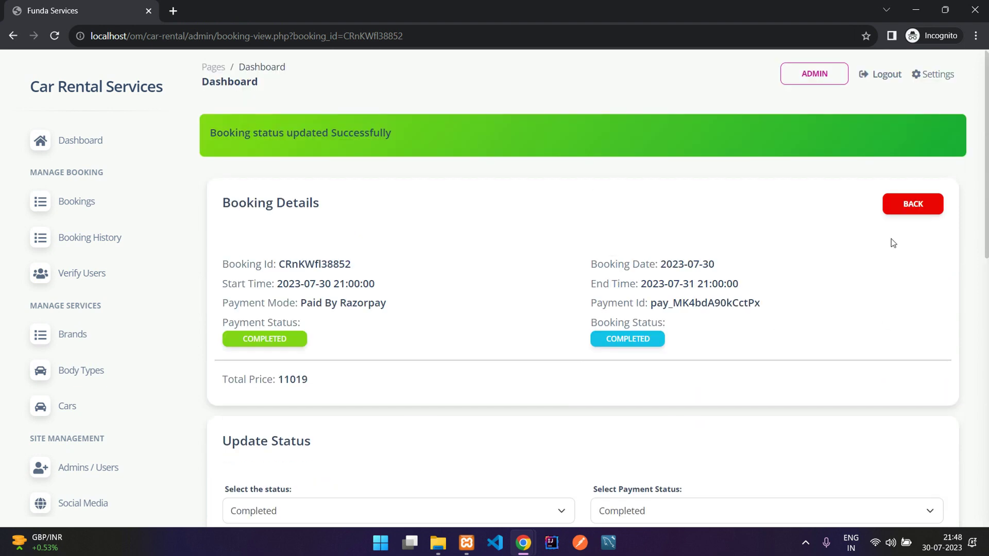
Step: Return to Bookings, check Booking History for the completed Maruti Baleno, then open Verify Users
{"action": "left_click", "coordinate": [910, 205]}
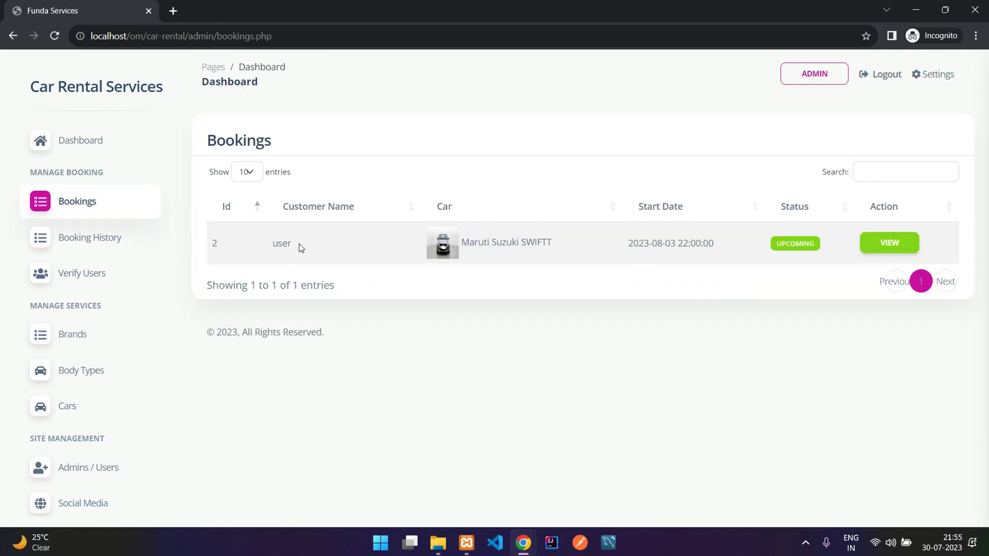
{"action": "left_click_drag", "start_coordinate": [252, 130], "coordinate": [311, 140]}
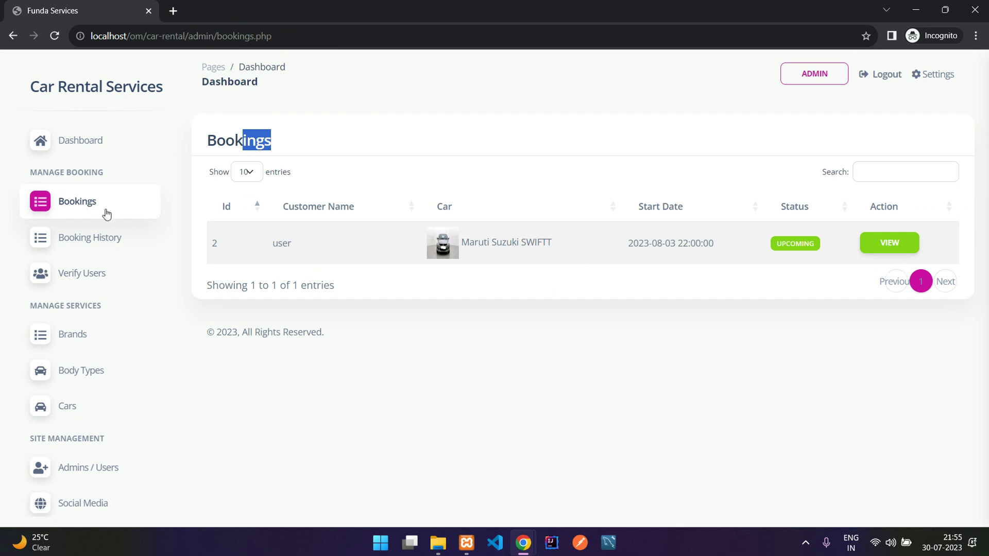
{"action": "left_click", "coordinate": [62, 237]}
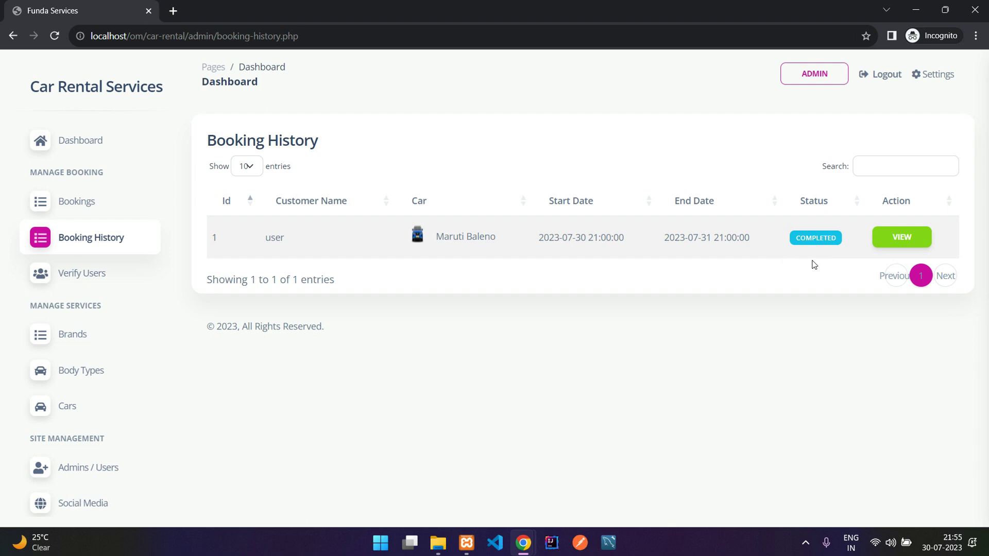
{"action": "left_click_drag", "start_coordinate": [380, 245], "coordinate": [472, 242]}
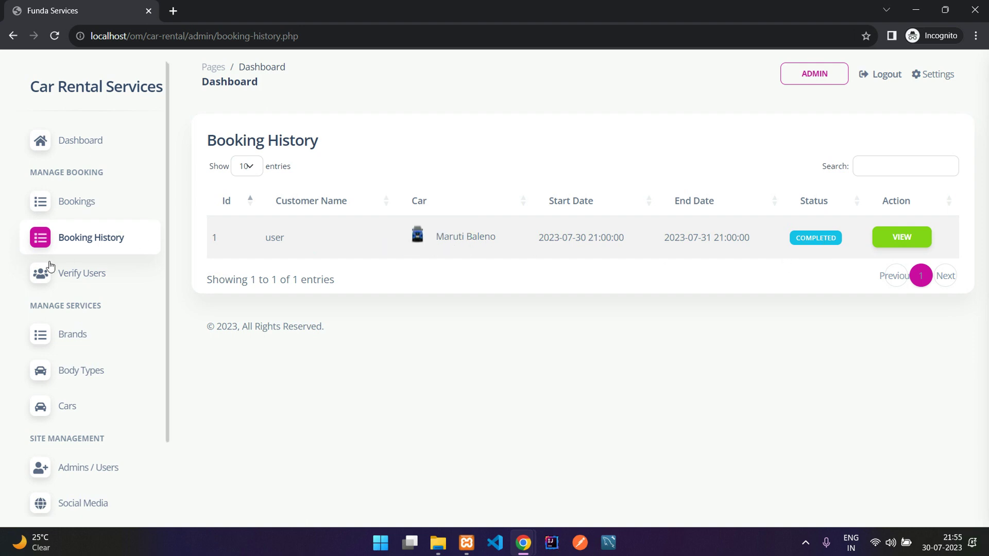
{"action": "left_click", "coordinate": [55, 279]}
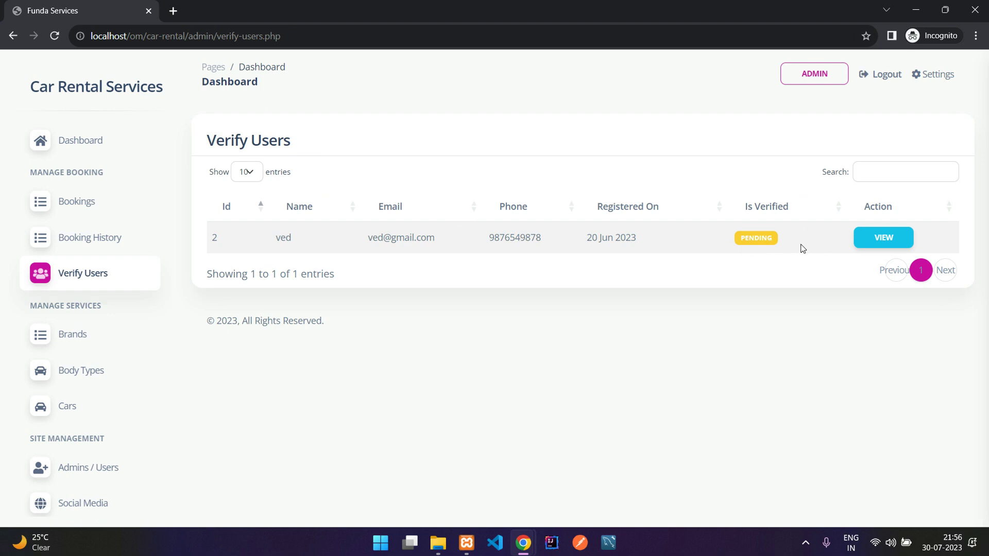
{"action": "scroll", "coordinate": [73, 284], "scroll_direction": "down", "scroll_amount": 2}
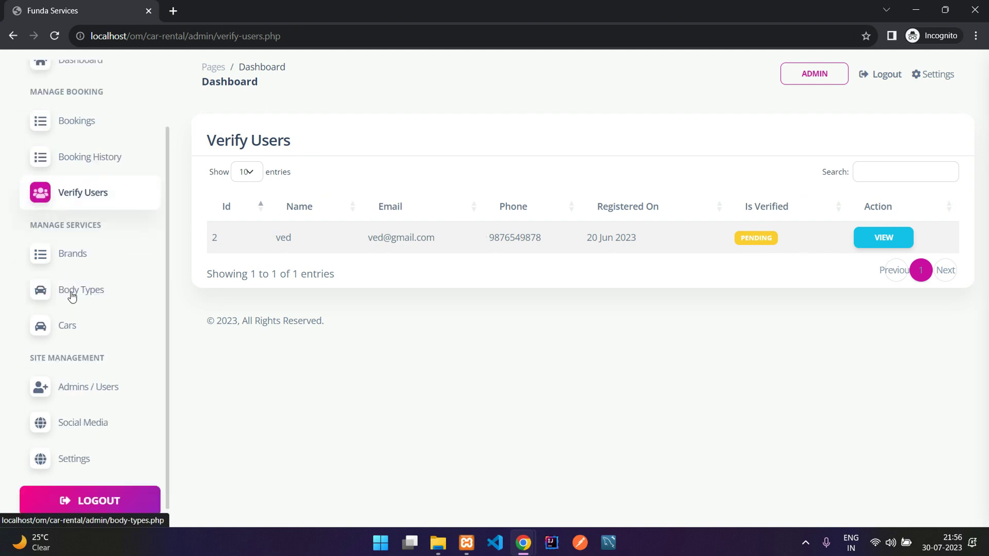
Step: Open the Brands list and explore the Add Brand form, leaving without saving
{"action": "left_click", "coordinate": [77, 267]}
{"action": "scroll", "coordinate": [423, 255], "scroll_direction": "down", "scroll_amount": 2}
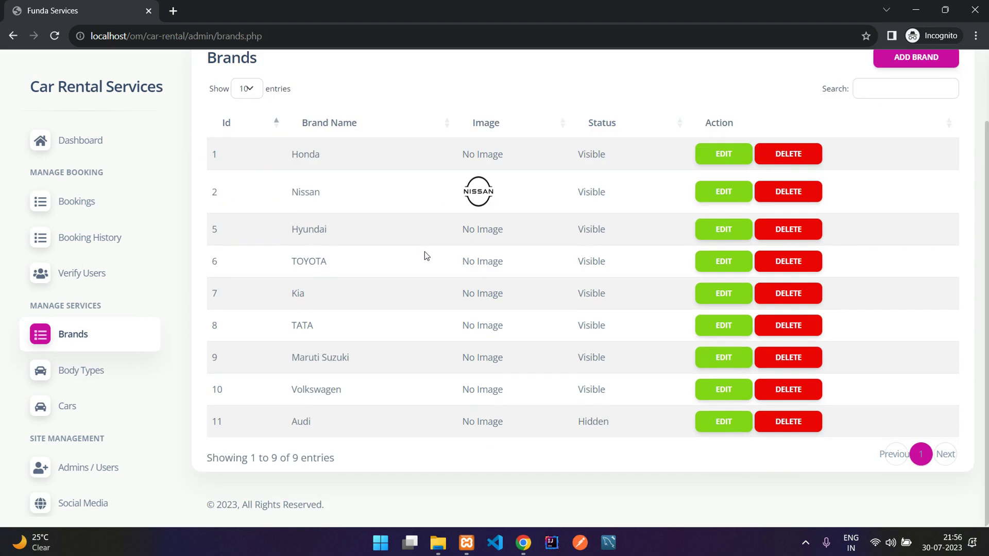
{"action": "scroll", "coordinate": [351, 371], "scroll_direction": "up", "scroll_amount": 2}
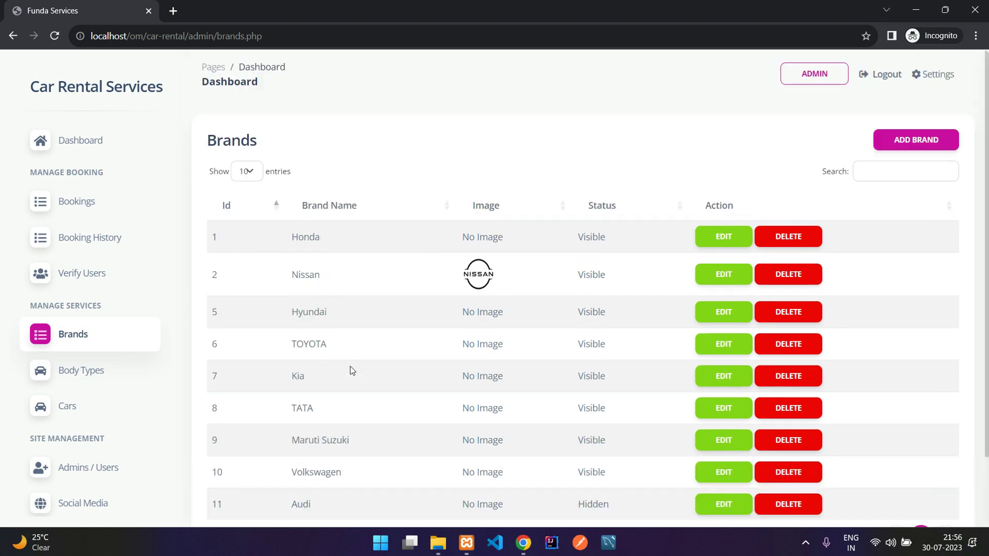
{"action": "left_click", "coordinate": [912, 139]}
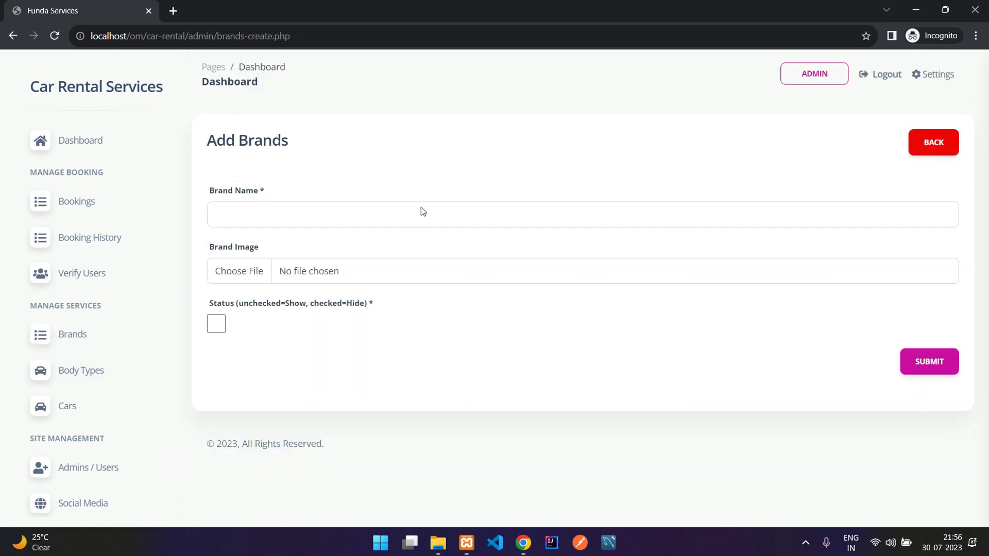
{"action": "left_click", "coordinate": [285, 218]}
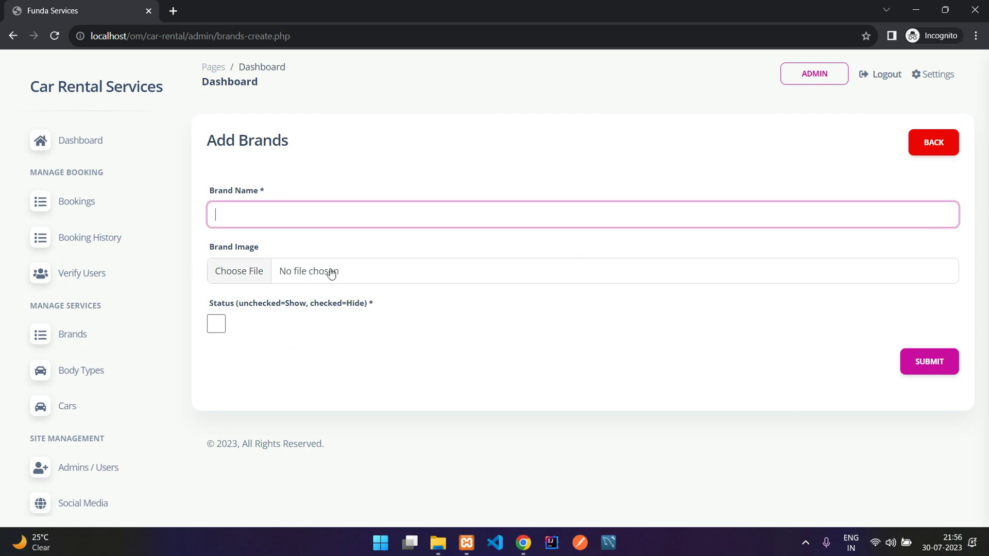
{"action": "left_click_drag", "start_coordinate": [237, 308], "coordinate": [274, 309]}
{"action": "left_click", "coordinate": [281, 309]}
{"action": "left_click", "coordinate": [216, 323]}
{"action": "left_click", "coordinate": [218, 324]}
{"action": "left_click", "coordinate": [932, 142]}
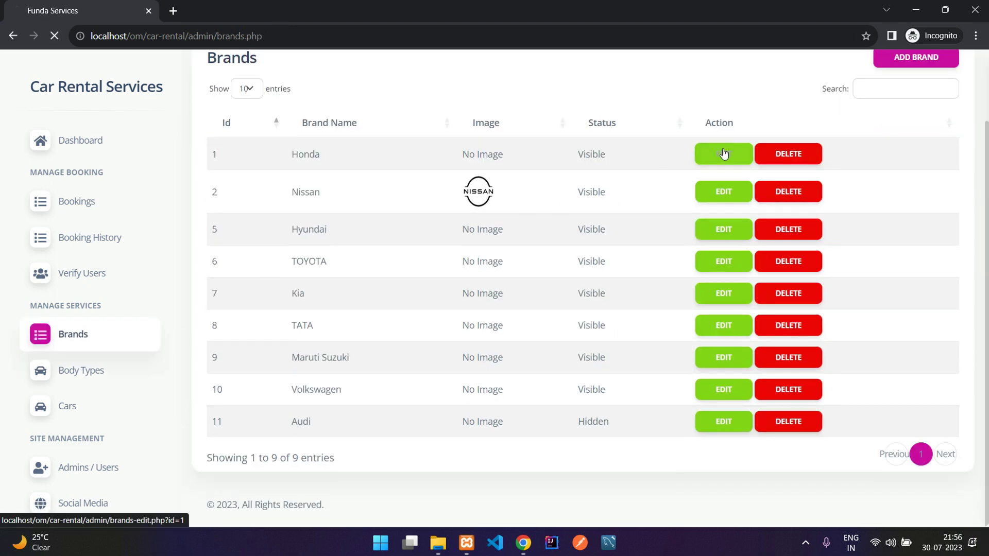
Step: View Honda's edit form without saving, then review the Body Types list (Sedan, Hatchback)
{"action": "left_click", "coordinate": [723, 153]}
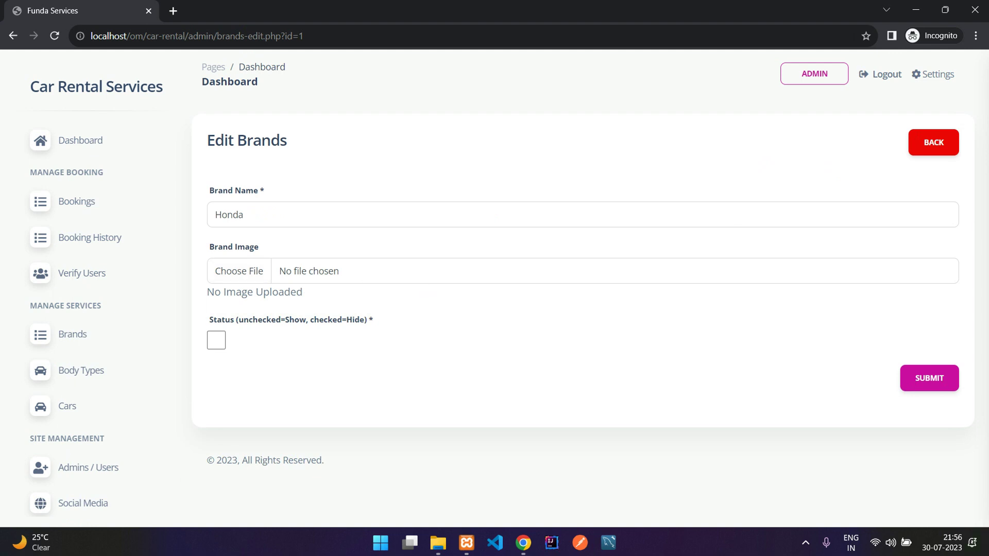
{"action": "left_click", "coordinate": [933, 143]}
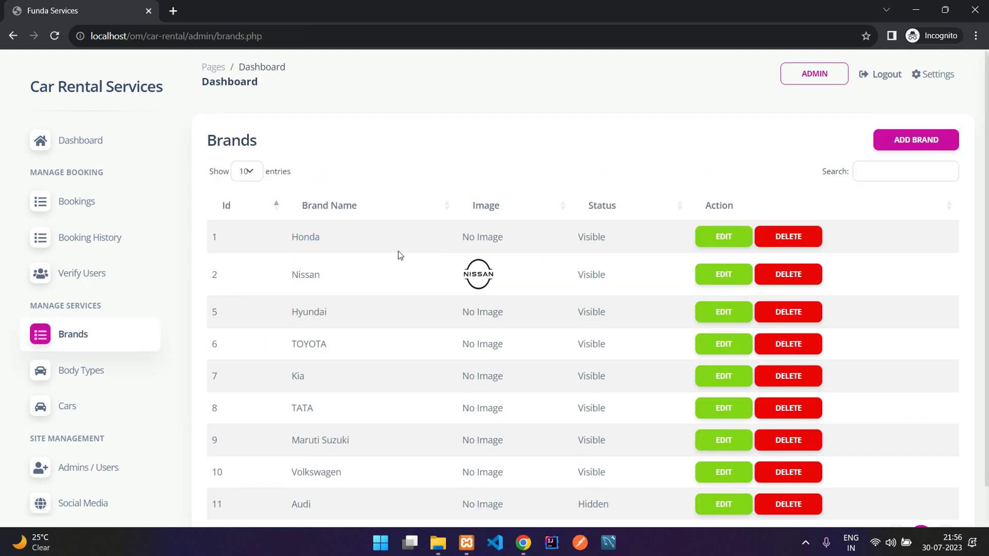
{"action": "left_click", "coordinate": [78, 373]}
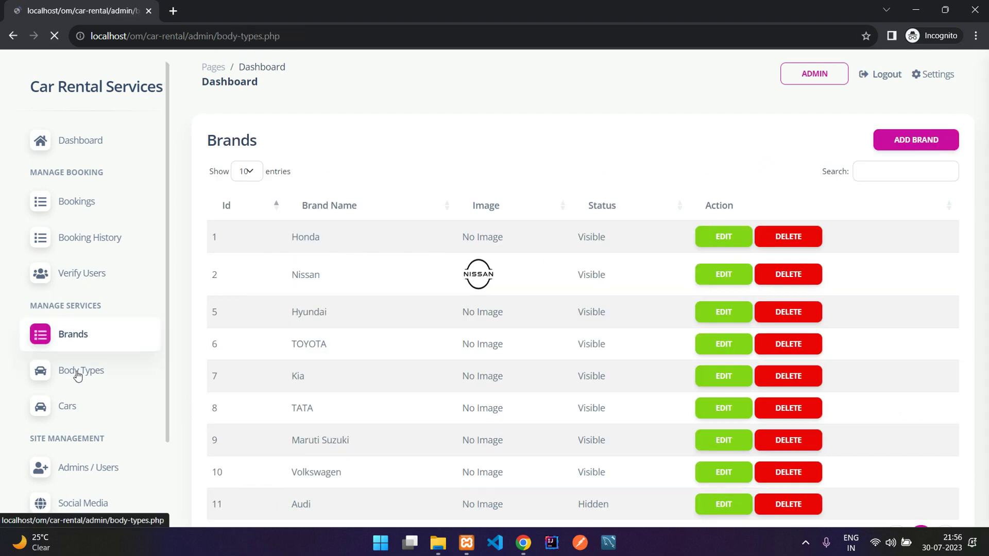
{"action": "left_click_drag", "start_coordinate": [308, 243], "coordinate": [322, 248]}
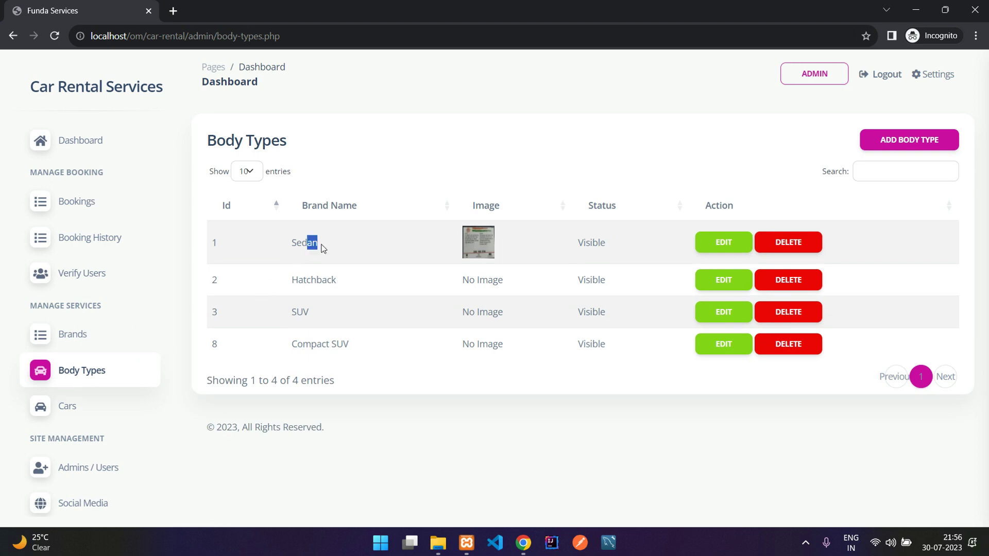
{"action": "left_click_drag", "start_coordinate": [303, 282], "coordinate": [334, 282]}
{"action": "left_click", "coordinate": [302, 314]}
Step: Open the Cars list showing TOYOTA XYZ, then start a new Add Car form
{"action": "left_click", "coordinate": [65, 407]}
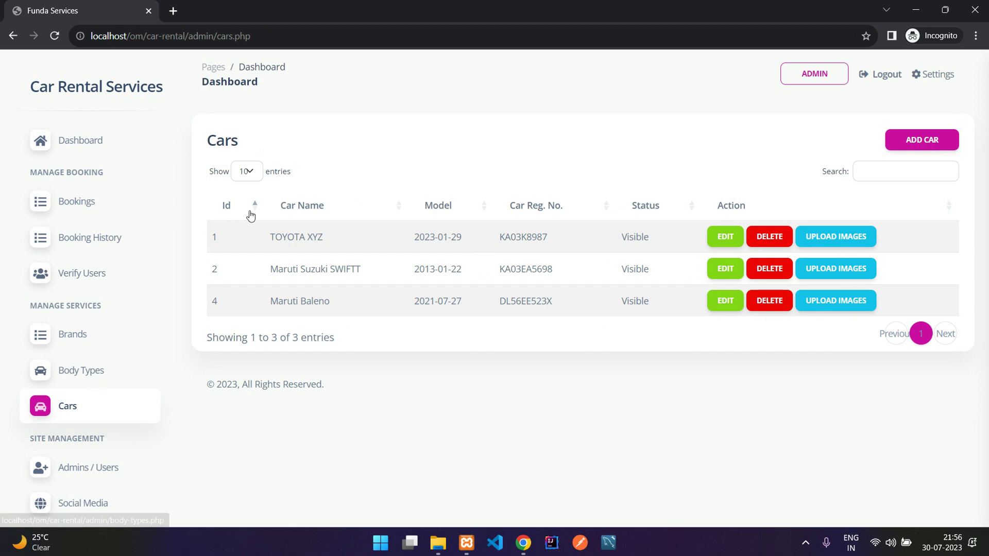
{"action": "left_click_drag", "start_coordinate": [266, 247], "coordinate": [330, 232]}
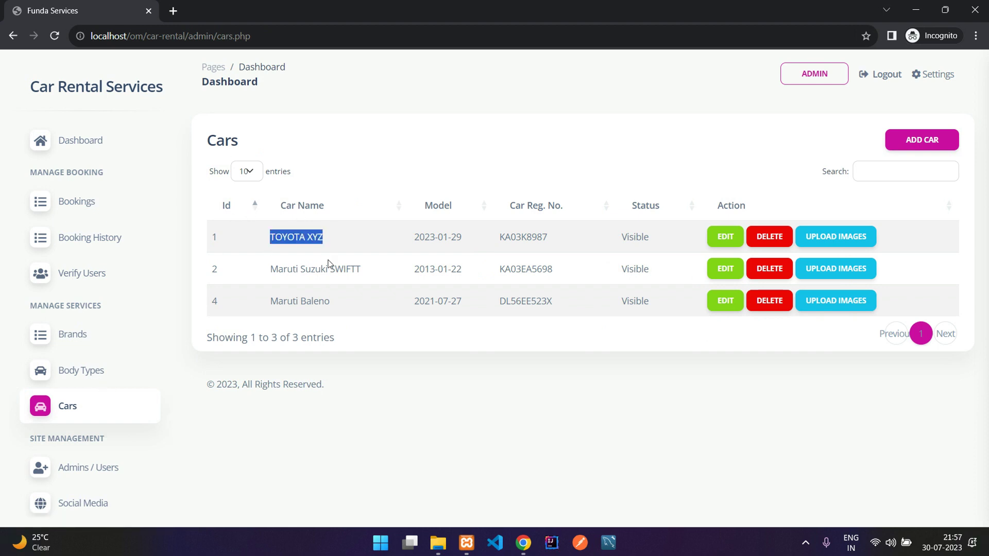
{"action": "left_click", "coordinate": [359, 304]}
{"action": "left_click", "coordinate": [900, 147]}
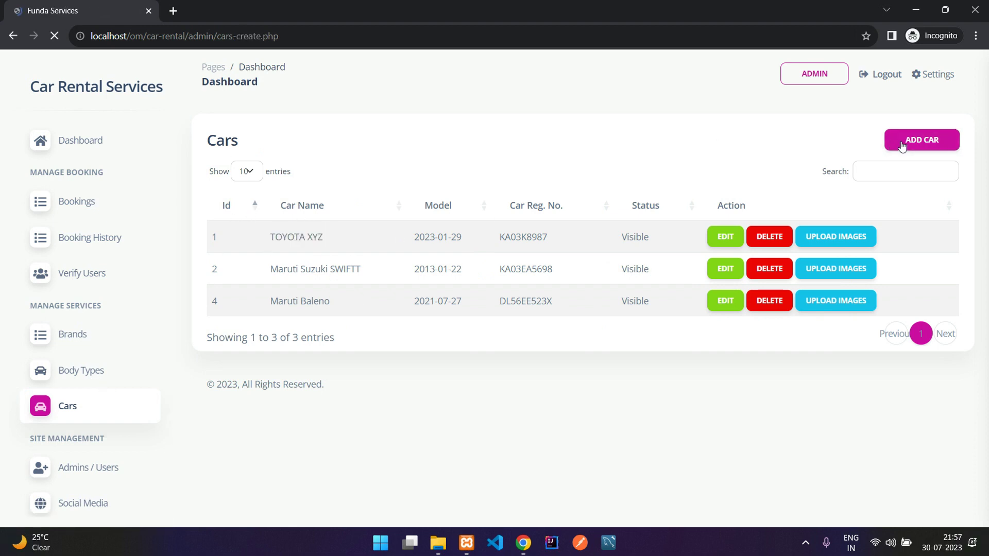
{"action": "scroll", "coordinate": [304, 128], "scroll_direction": "down", "scroll_amount": 1}
{"action": "left_click", "coordinate": [305, 128]}
{"action": "scroll", "coordinate": [307, 143], "scroll_direction": "up", "scroll_amount": 1}
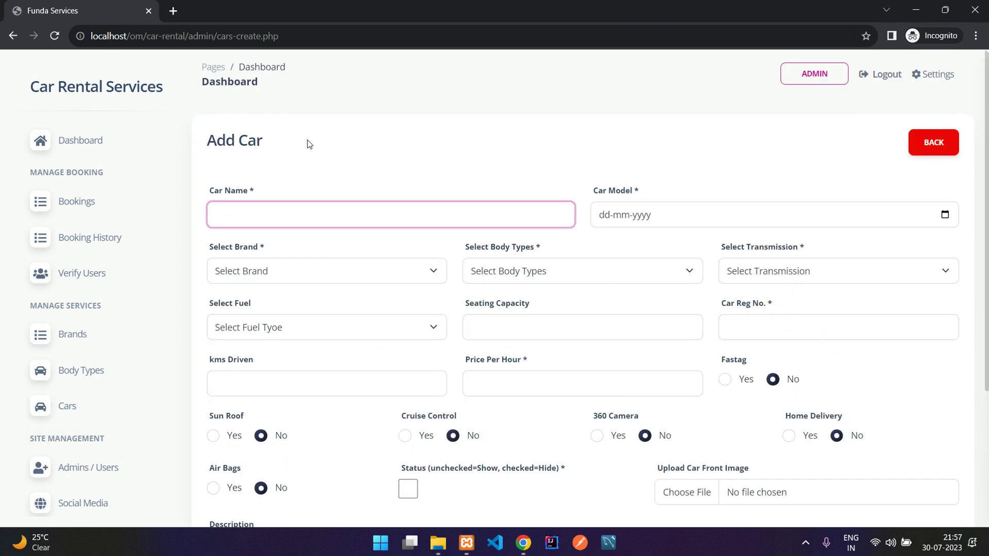
{"action": "left_click", "coordinate": [683, 218]}
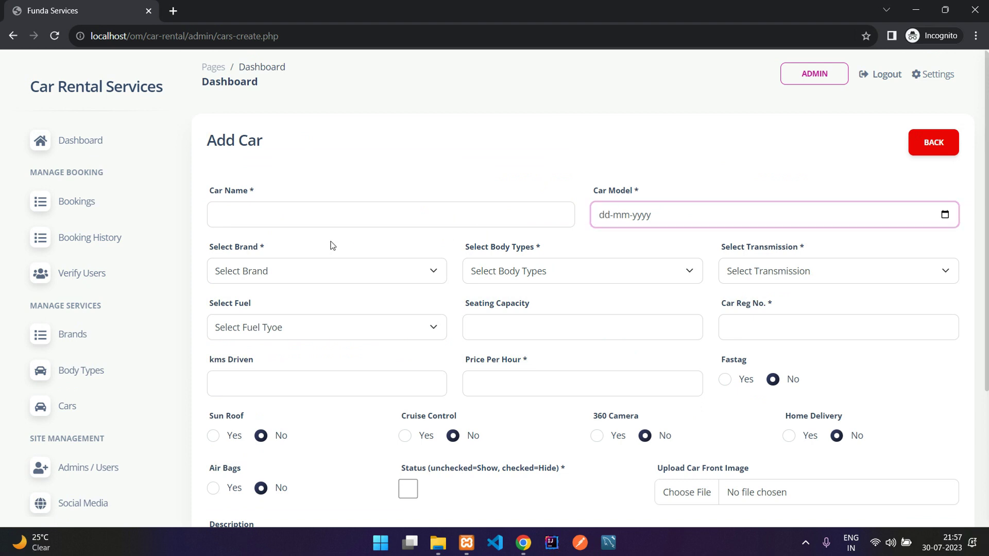
Step: Choose Nissan brand, SUV body, Manual transmission, seating 5 and Petrol fuel
{"action": "left_click", "coordinate": [282, 272]}
{"action": "left_click", "coordinate": [291, 316]}
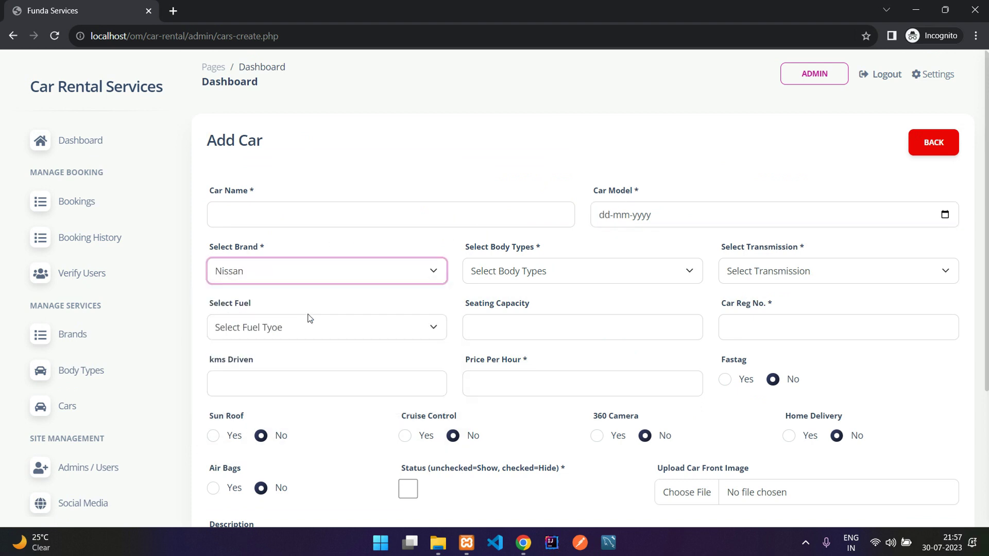
{"action": "left_click", "coordinate": [525, 273]}
{"action": "left_click", "coordinate": [541, 329]}
{"action": "left_click", "coordinate": [769, 272]}
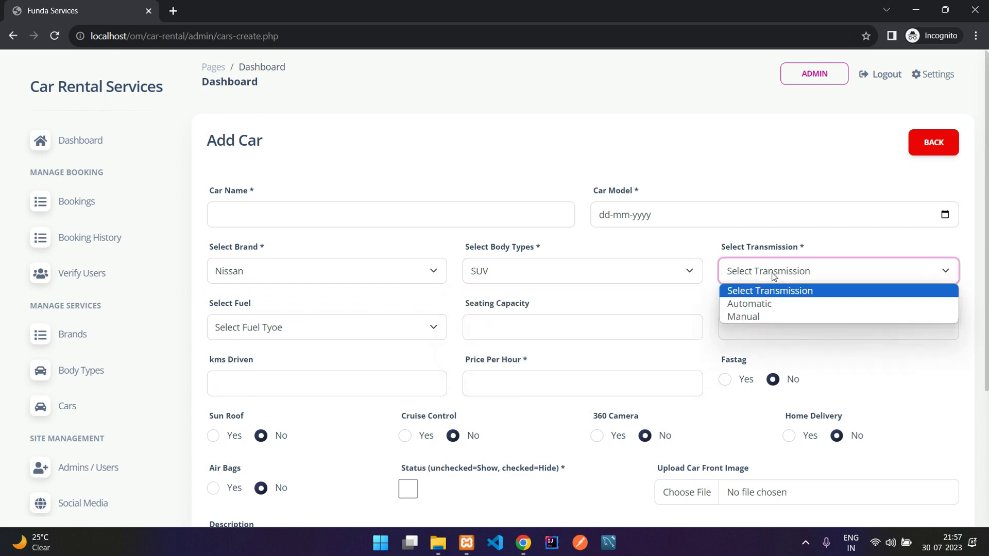
{"action": "left_click", "coordinate": [783, 315]}
{"action": "left_click", "coordinate": [543, 323]}
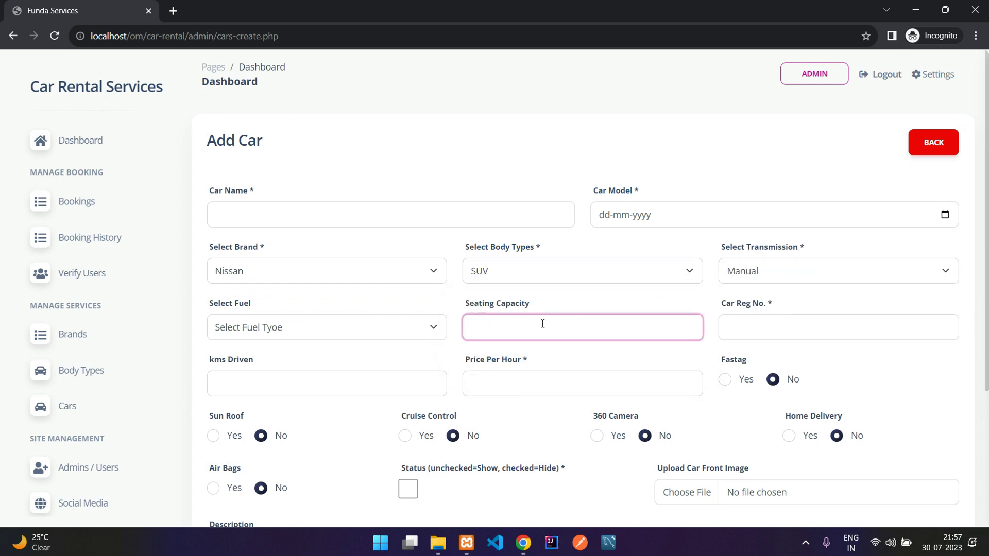
{"action": "left_click", "coordinate": [372, 327]}
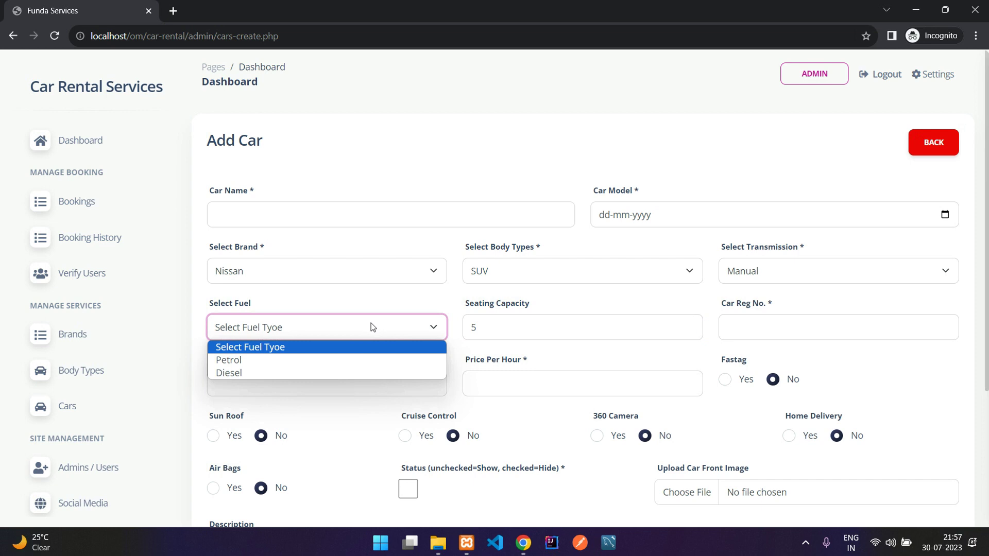
{"action": "left_click", "coordinate": [354, 358]}
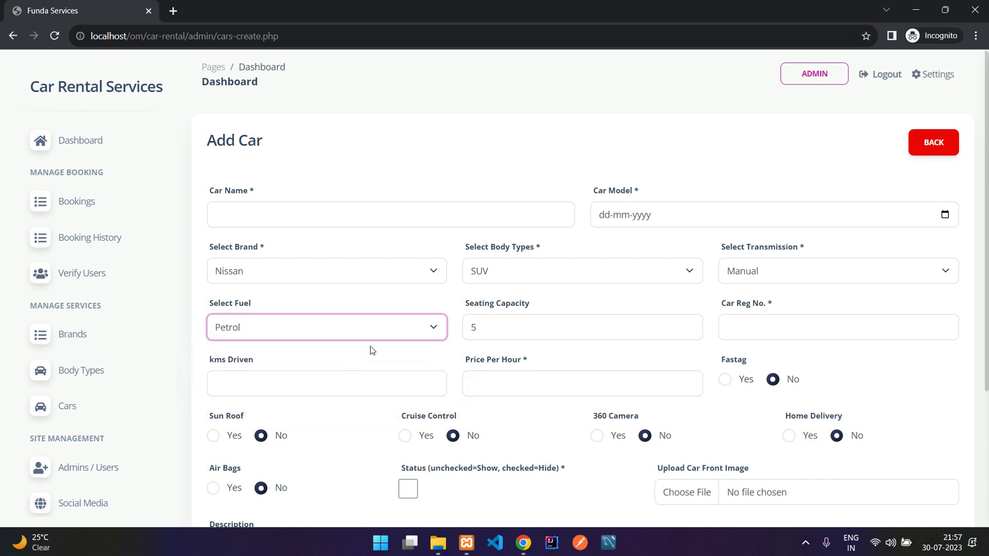
{"action": "key", "text": "Tab"}
{"action": "key", "text": "Tab"}
Step: Leave Fastag and Home Delivery at No and set Sun Roof to Yes
{"action": "scroll", "coordinate": [777, 379], "scroll_direction": "down", "scroll_amount": 2}
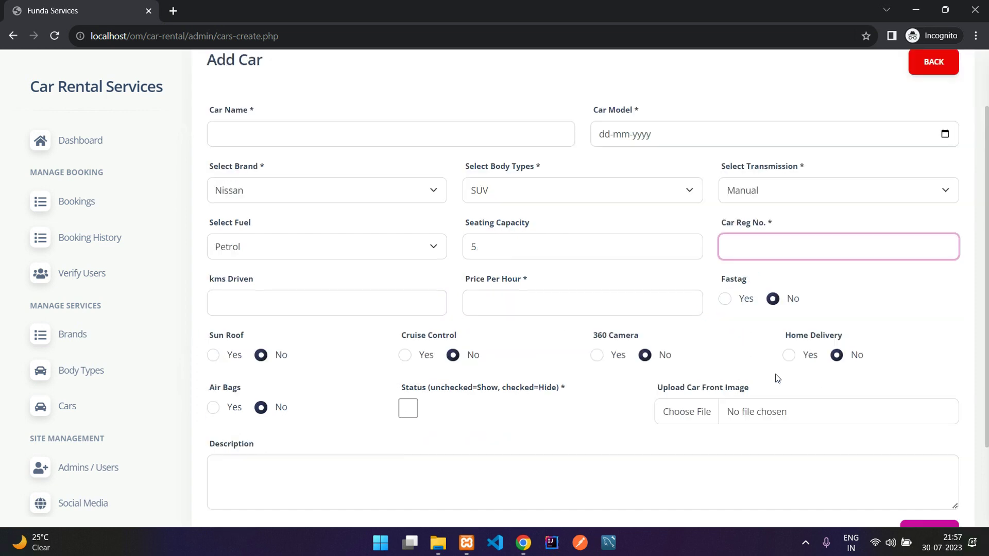
{"action": "left_click", "coordinate": [737, 298]}
{"action": "left_click", "coordinate": [752, 299]}
{"action": "left_click", "coordinate": [787, 300]}
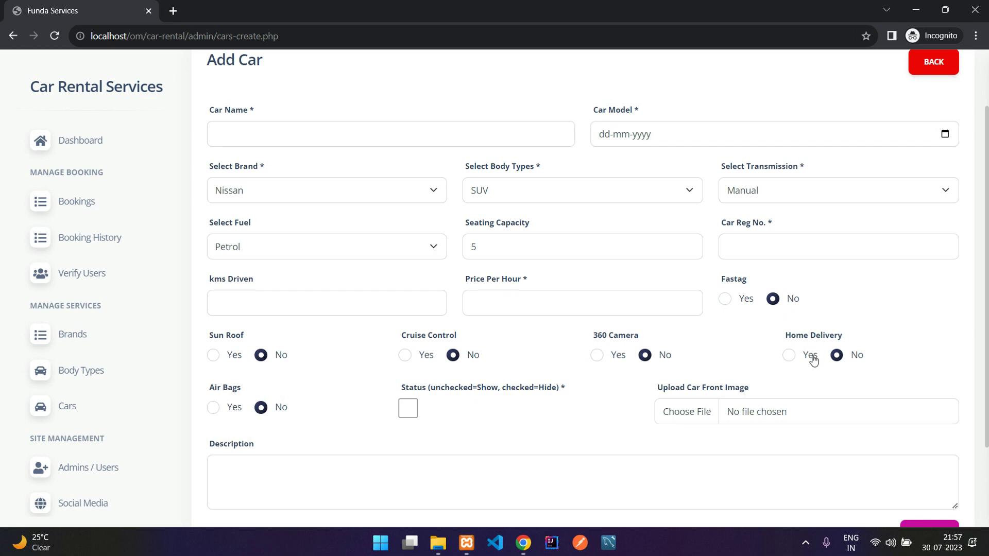
{"action": "left_click", "coordinate": [814, 360]}
{"action": "left_click", "coordinate": [840, 357]}
{"action": "left_click_drag", "start_coordinate": [593, 336], "coordinate": [665, 341]}
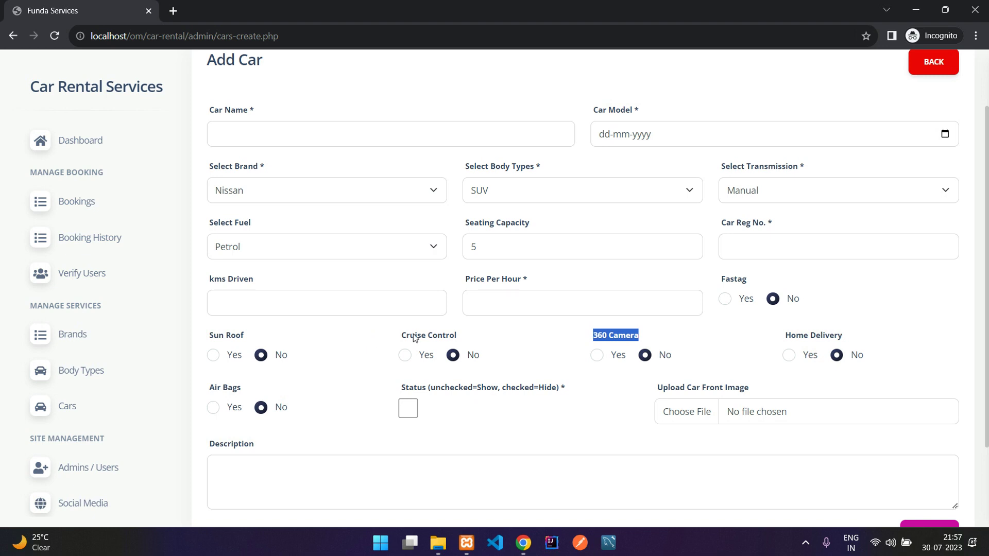
{"action": "left_click_drag", "start_coordinate": [400, 336], "coordinate": [481, 338]}
{"action": "left_click_drag", "start_coordinate": [254, 335], "coordinate": [226, 336]}
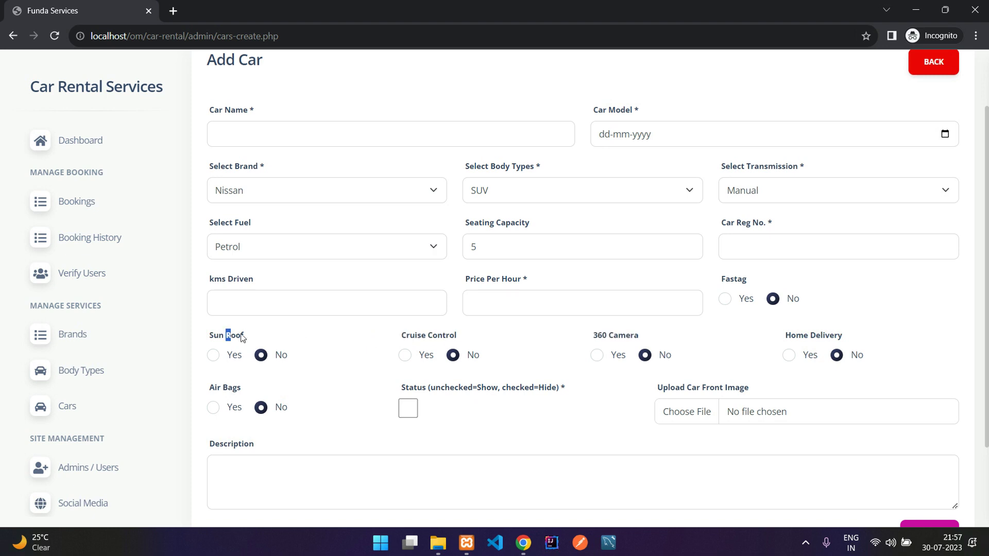
{"action": "left_click", "coordinate": [213, 356]}
Step: Go through the kms driven, Price Per Hour and description fields
{"action": "left_click", "coordinate": [287, 307]}
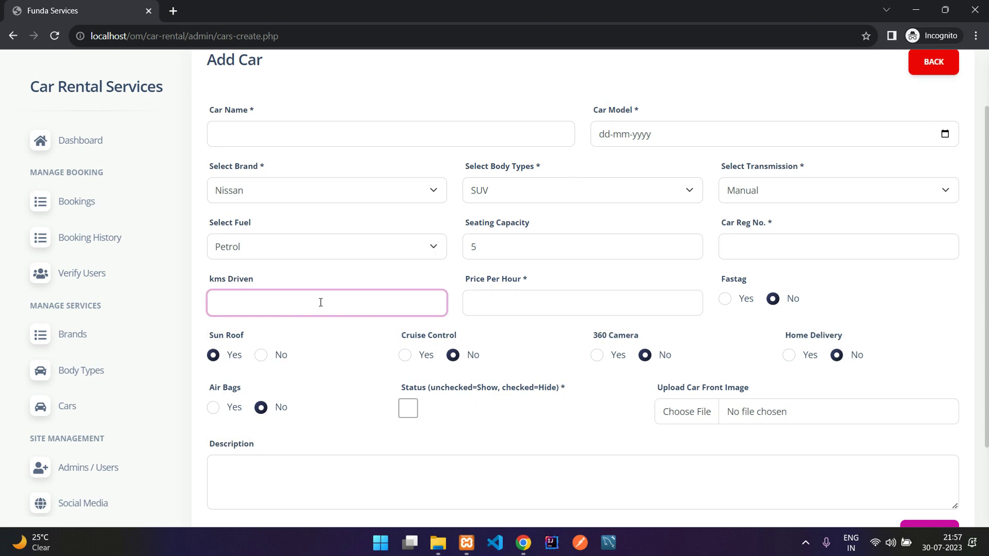
{"action": "left_click", "coordinate": [529, 294]}
{"action": "left_click_drag", "start_coordinate": [469, 284], "coordinate": [519, 284]}
{"action": "left_click", "coordinate": [519, 284]}
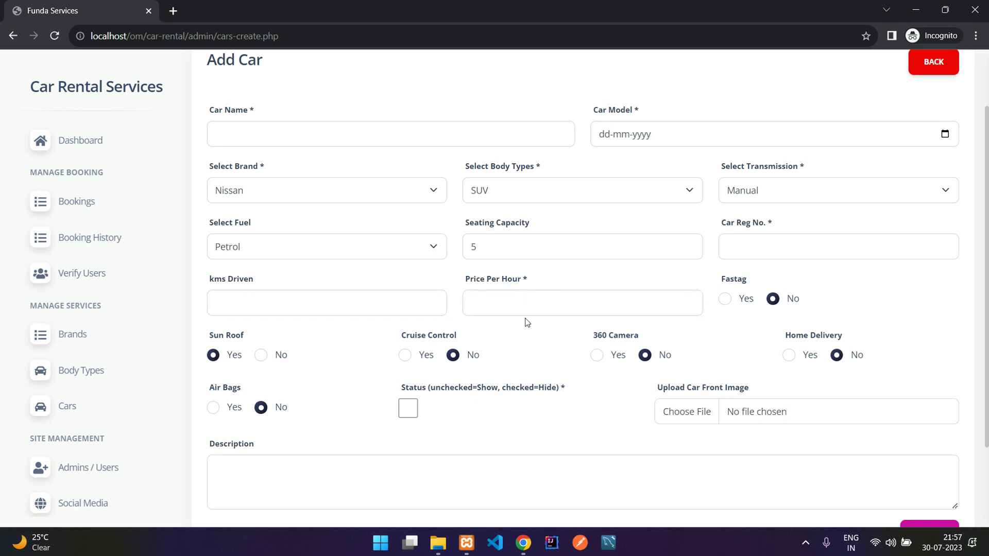
{"action": "scroll", "coordinate": [498, 292], "scroll_direction": "down", "scroll_amount": 3}
{"action": "left_click", "coordinate": [469, 369]}
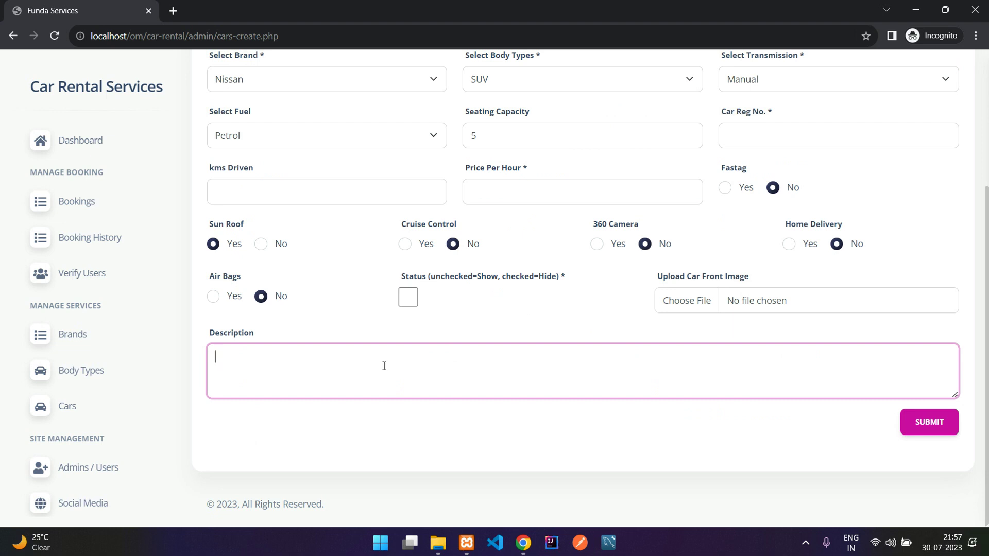
Step: Look over the front image upload field, then abandon the form for the Cars list
{"action": "scroll", "coordinate": [447, 366], "scroll_direction": "up", "scroll_amount": 3}
{"action": "scroll", "coordinate": [448, 366], "scroll_direction": "down", "scroll_amount": 3}
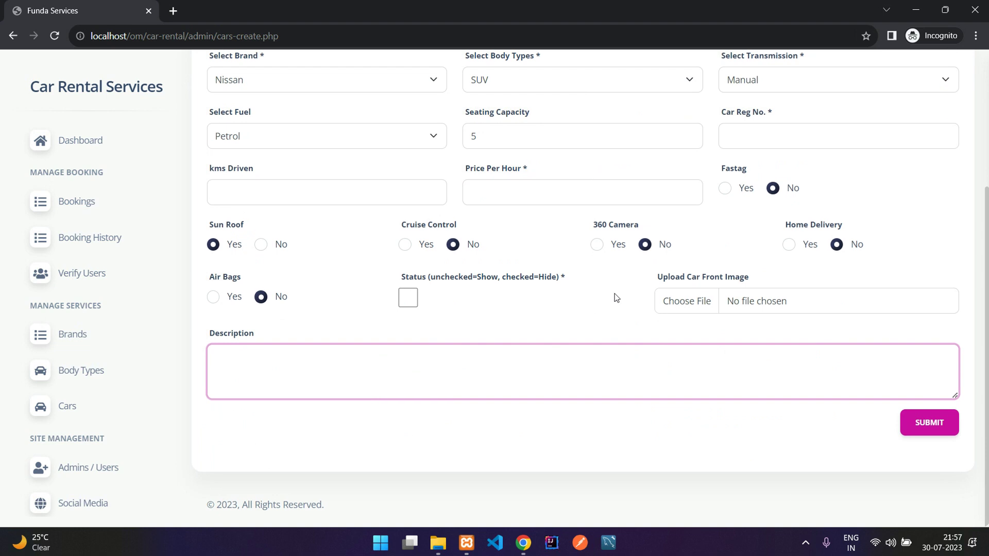
{"action": "left_click_drag", "start_coordinate": [668, 280], "coordinate": [765, 277]}
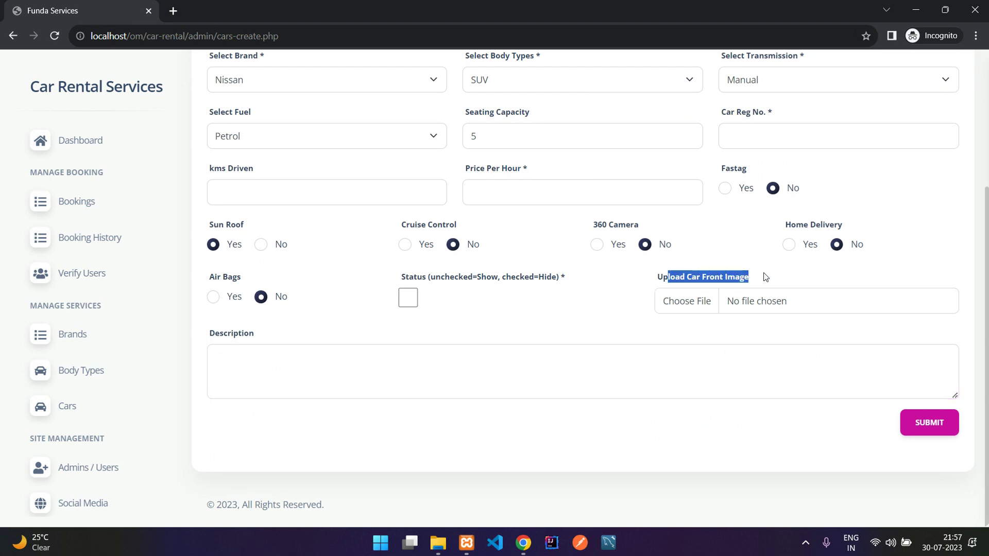
{"action": "left_click", "coordinate": [730, 281]}
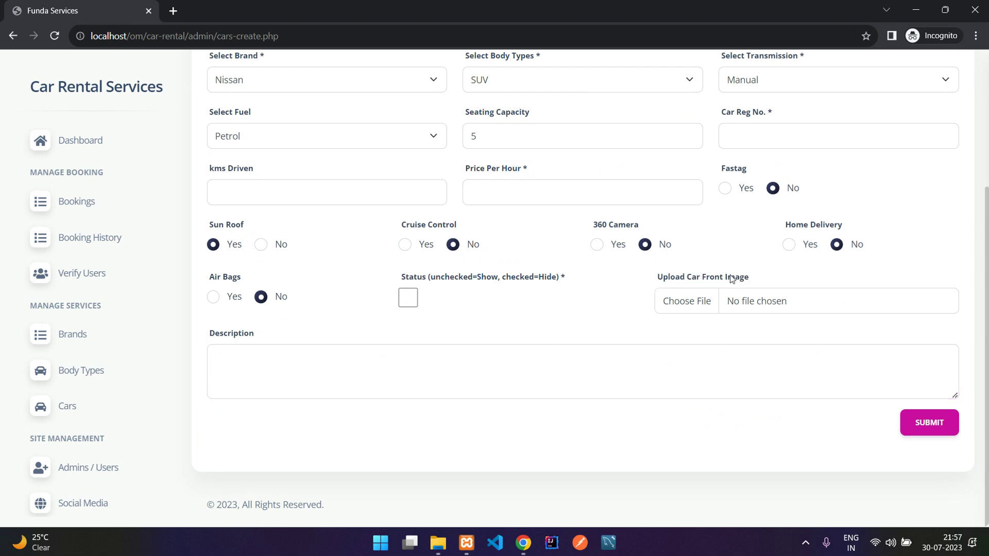
{"action": "scroll", "coordinate": [623, 293], "scroll_direction": "up", "scroll_amount": 3}
{"action": "scroll", "coordinate": [664, 313], "scroll_direction": "down", "scroll_amount": 3}
{"action": "scroll", "coordinate": [664, 315], "scroll_direction": "up", "scroll_amount": 3}
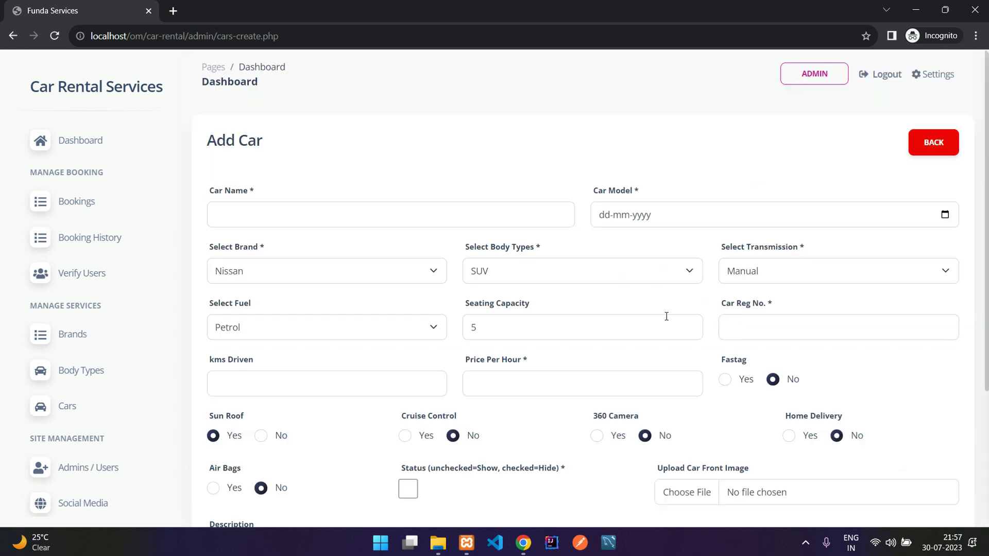
{"action": "left_click", "coordinate": [922, 143]}
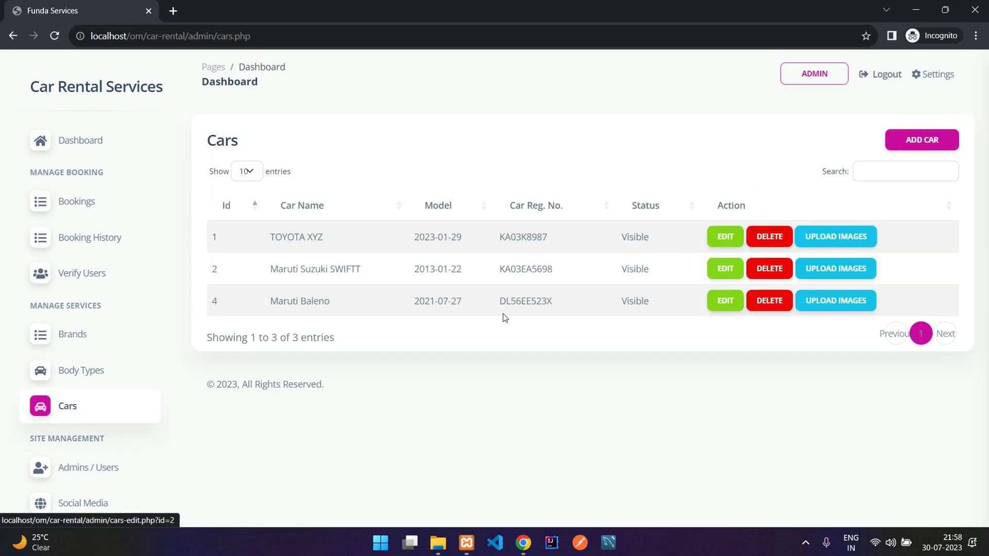
Step: Start a new car named Test dated 18-07-2023: Nissan, Hatchback, Automatic
{"action": "left_click", "coordinate": [911, 140]}
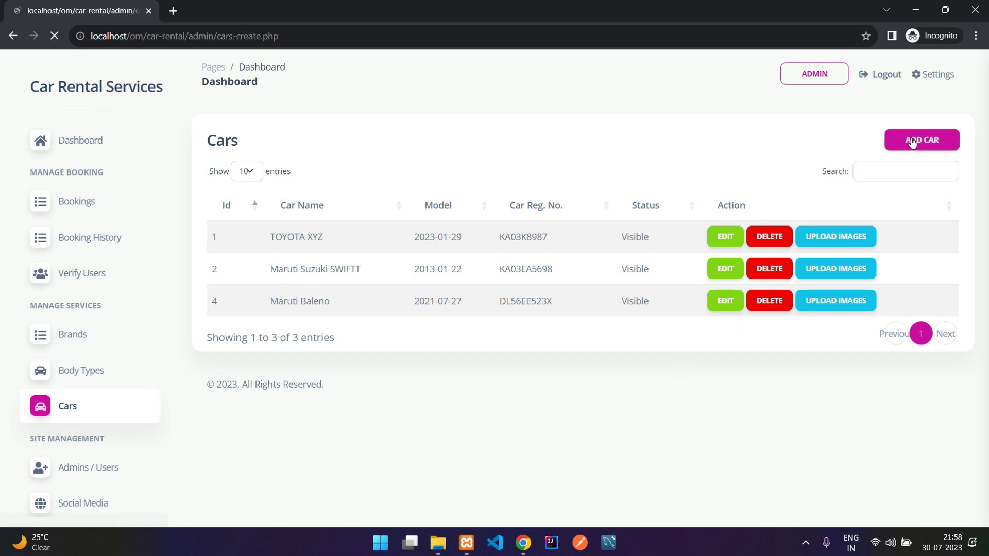
{"action": "left_click", "coordinate": [382, 217]}
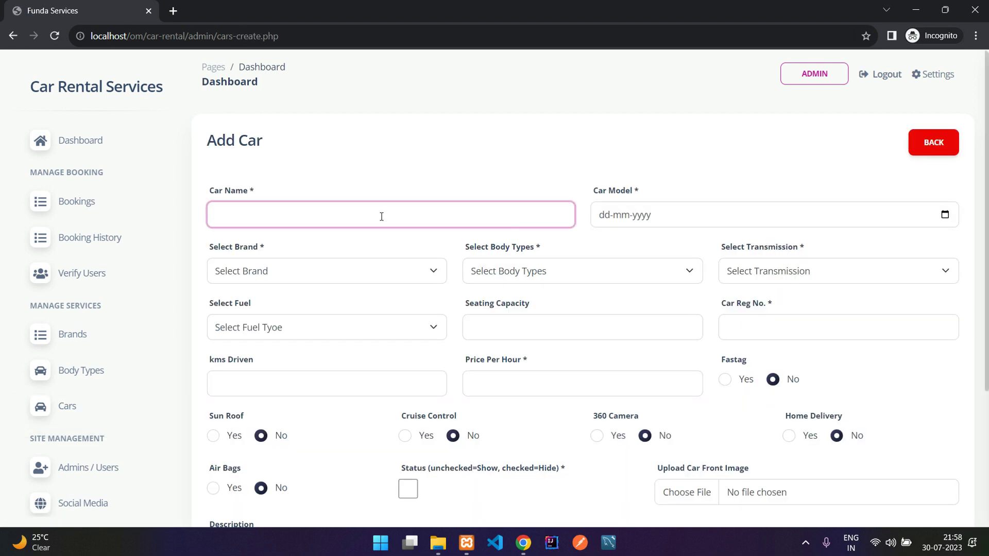
{"action": "left_click", "coordinate": [945, 215]}
{"action": "left_click", "coordinate": [653, 324]}
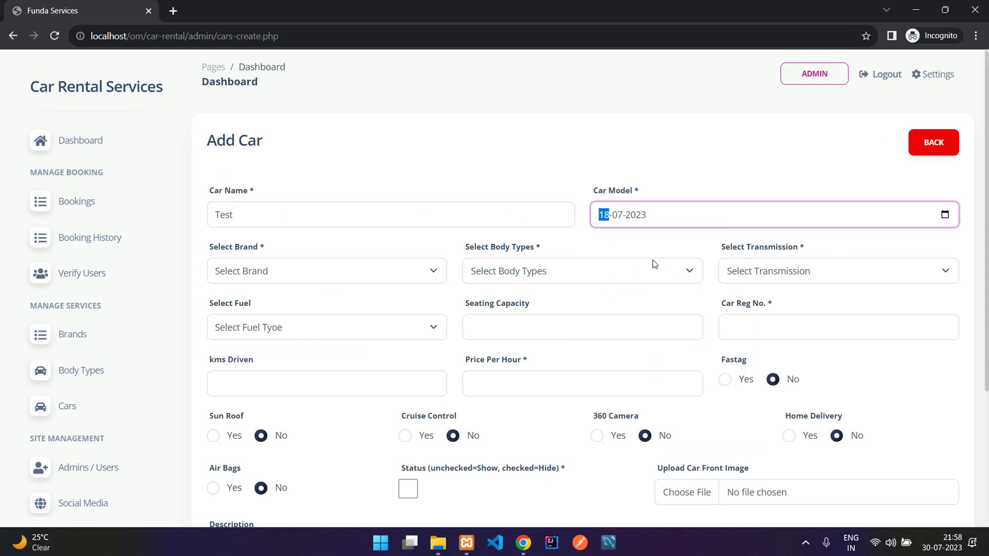
{"action": "left_click", "coordinate": [355, 271]}
{"action": "left_click", "coordinate": [417, 312]}
{"action": "left_click", "coordinate": [529, 268]}
{"action": "left_click", "coordinate": [536, 316]}
{"action": "left_click", "coordinate": [783, 273]}
{"action": "left_click", "coordinate": [776, 305]}
Step: Enter seating 5, Petrol fuel, registration number, price per hour and kms driven
{"action": "left_click", "coordinate": [599, 336]}
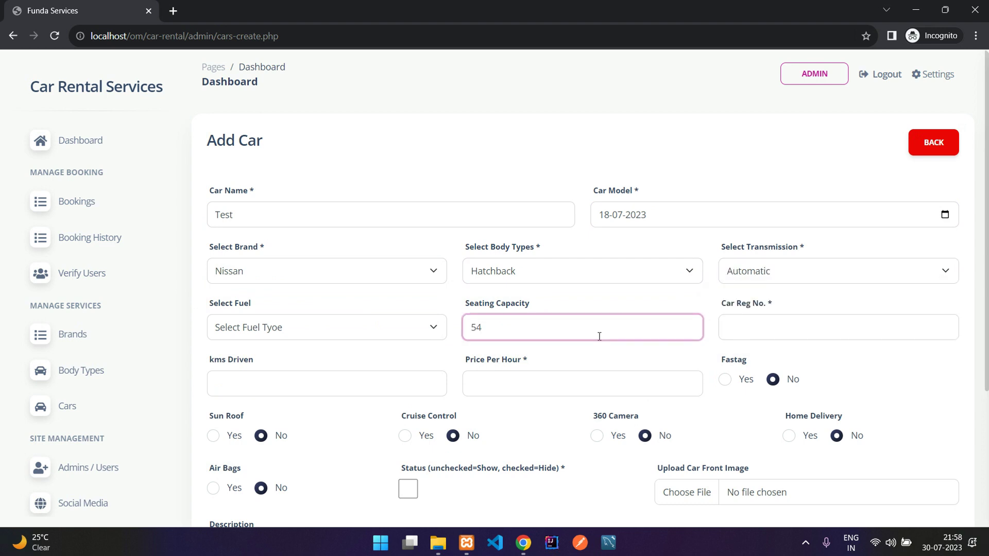
{"action": "left_click", "coordinate": [364, 329]}
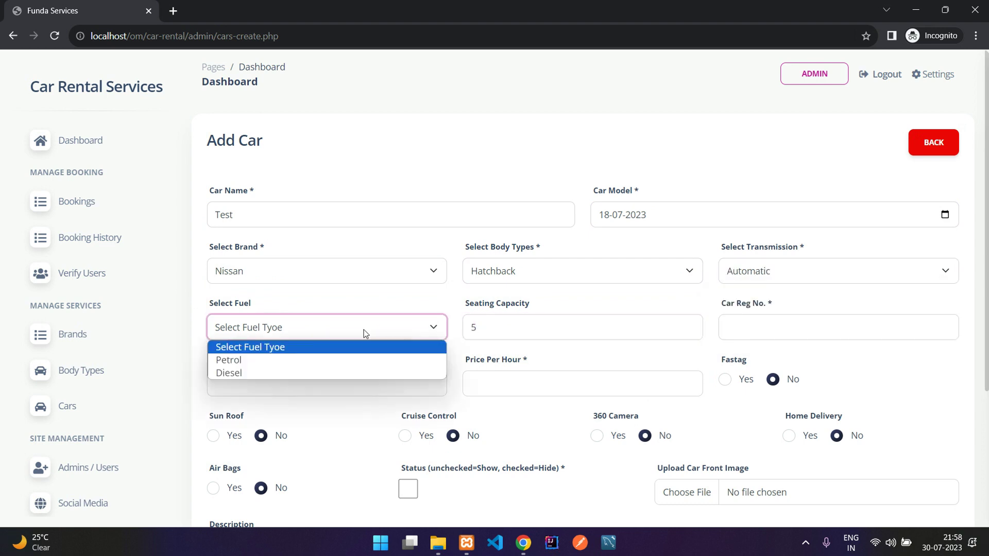
{"action": "left_click", "coordinate": [364, 357]}
{"action": "left_click", "coordinate": [728, 326]}
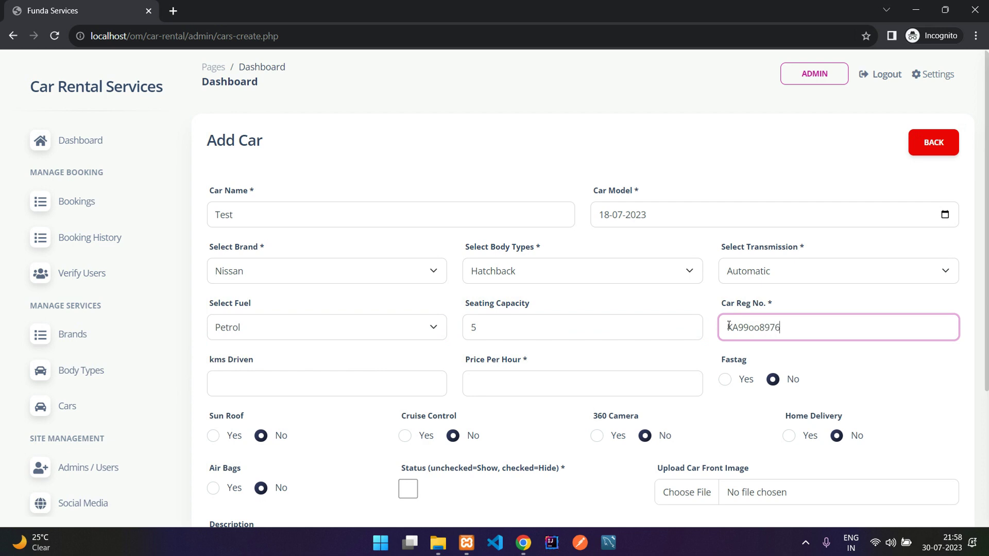
{"action": "scroll", "coordinate": [729, 326], "scroll_direction": "down", "scroll_amount": 3}
{"action": "left_click", "coordinate": [520, 220]}
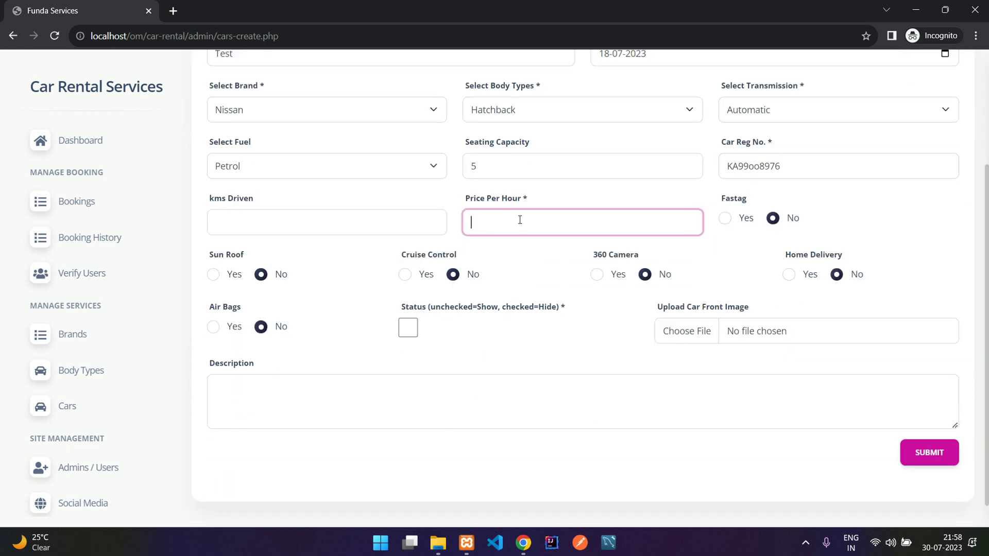
{"action": "left_click", "coordinate": [385, 218]}
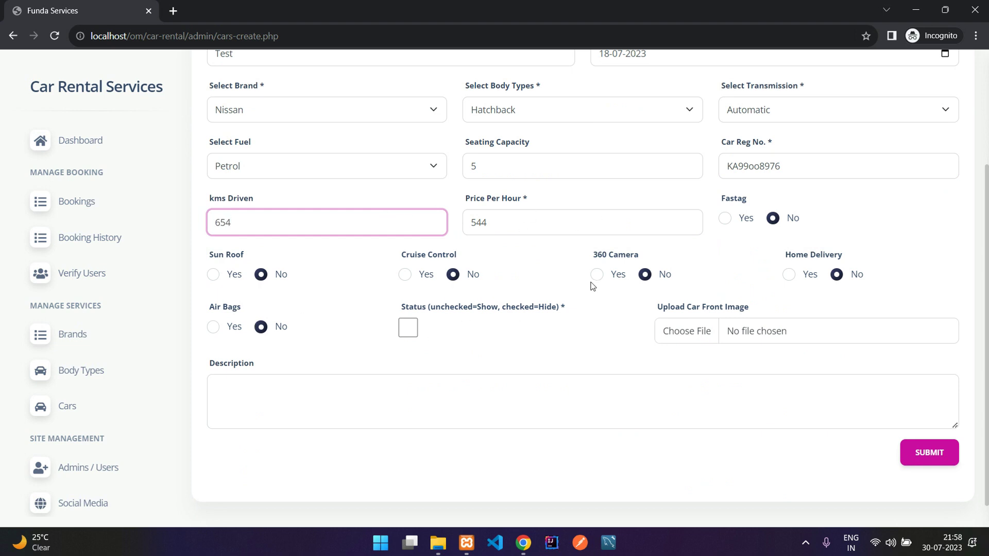
Step: Attach dl-back.jpg as the front image, write the description, and save the Test car
{"action": "left_click", "coordinate": [794, 336]}
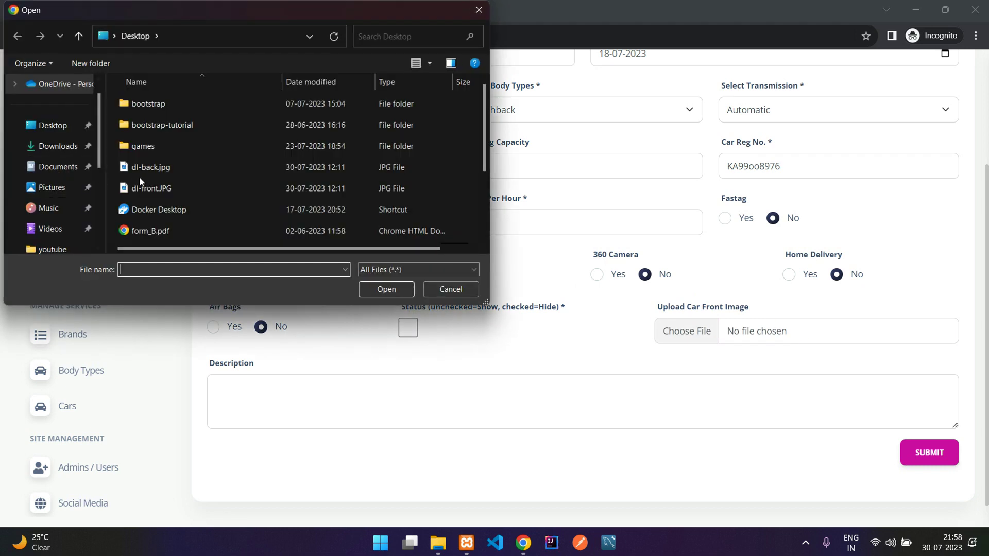
{"action": "left_click", "coordinate": [188, 169]}
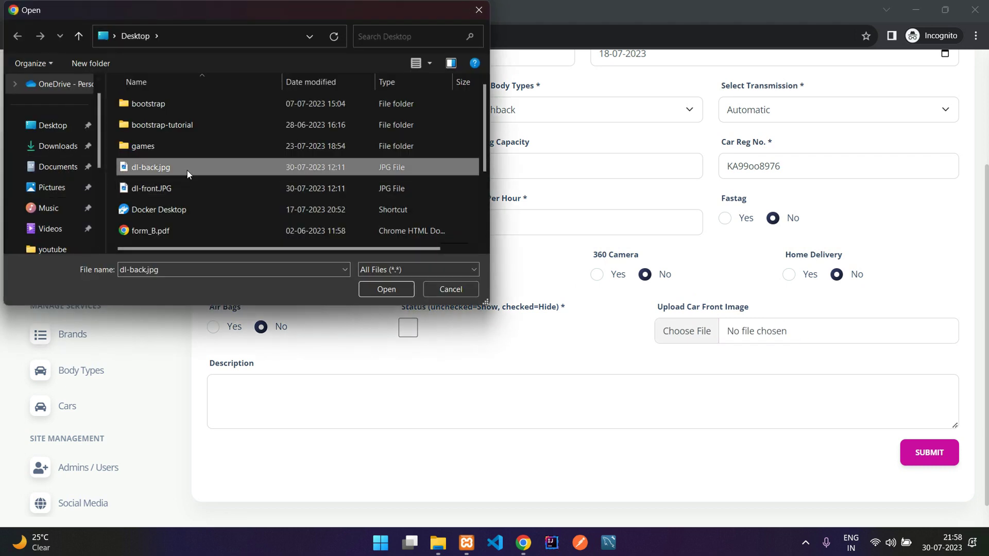
{"action": "left_click", "coordinate": [386, 289]}
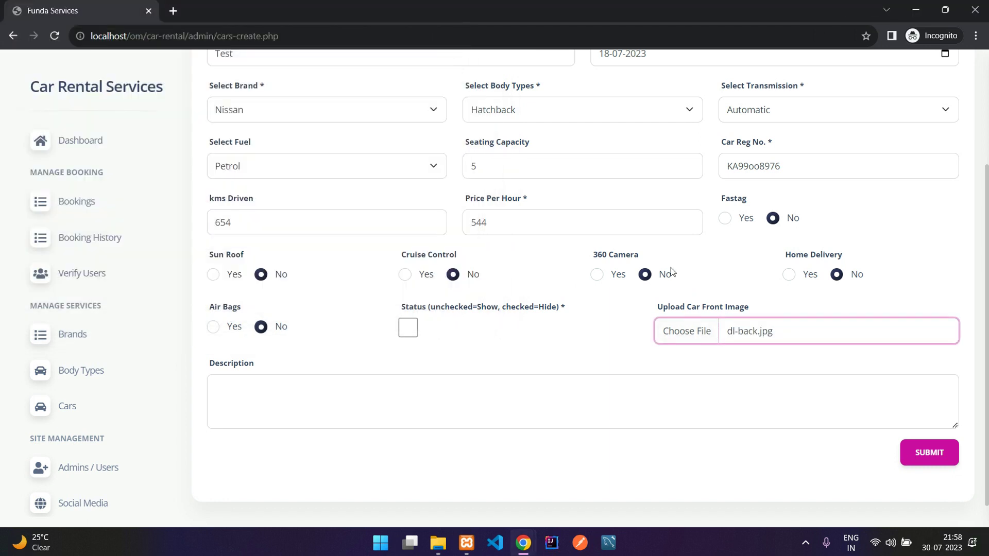
{"action": "scroll", "coordinate": [715, 334], "scroll_direction": "down", "scroll_amount": 1}
{"action": "left_click", "coordinate": [538, 369]}
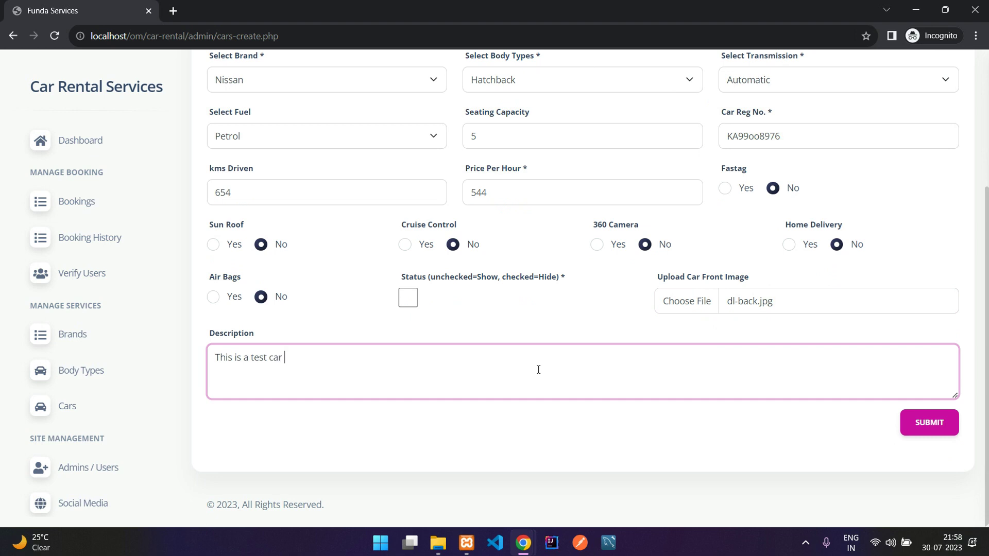
{"action": "left_click", "coordinate": [923, 429]}
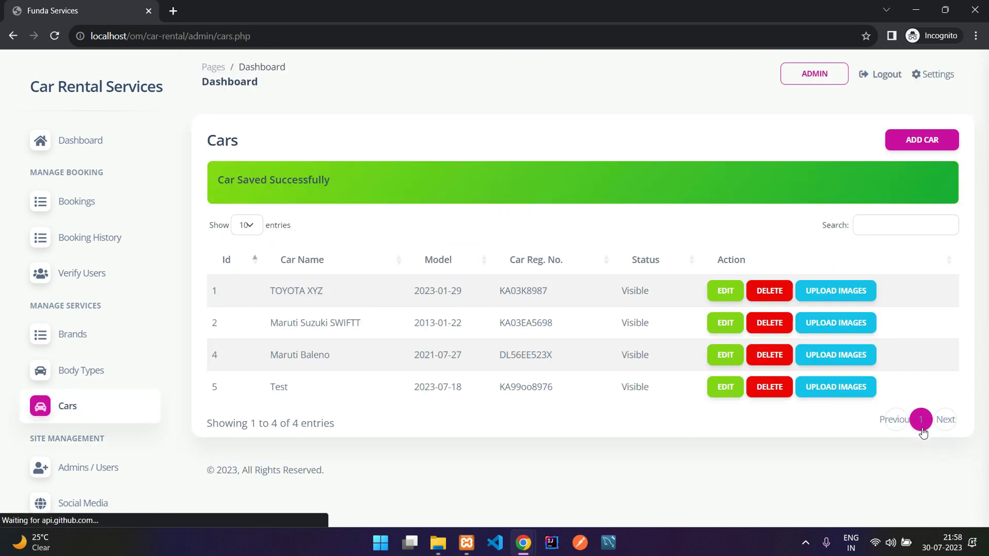
Step: After the save confirmation, bring up the car listings on the user site via Get Car
{"action": "left_click_drag", "start_coordinate": [217, 181], "coordinate": [379, 182]}
{"action": "left_click", "coordinate": [379, 182]}
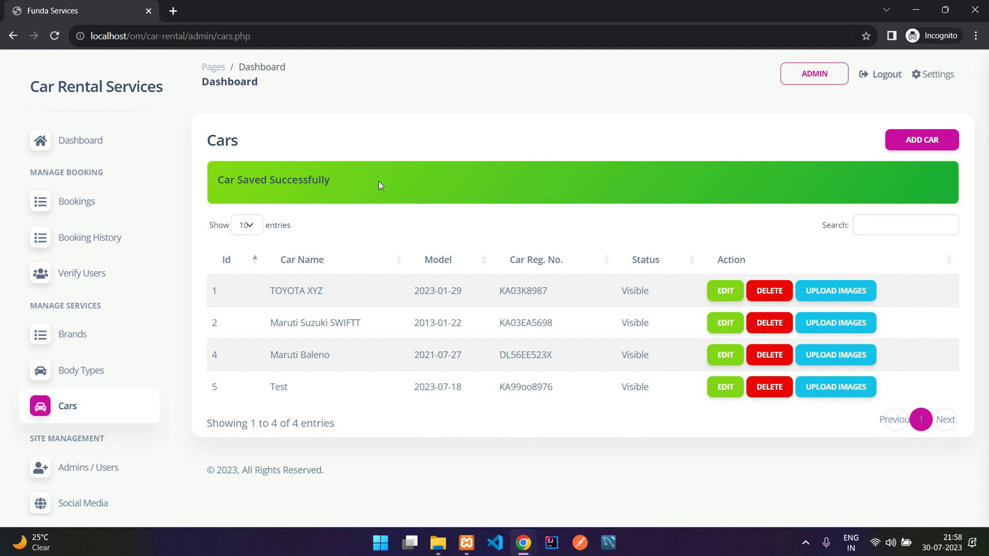
{"action": "mouse_move", "coordinate": [516, 536]}
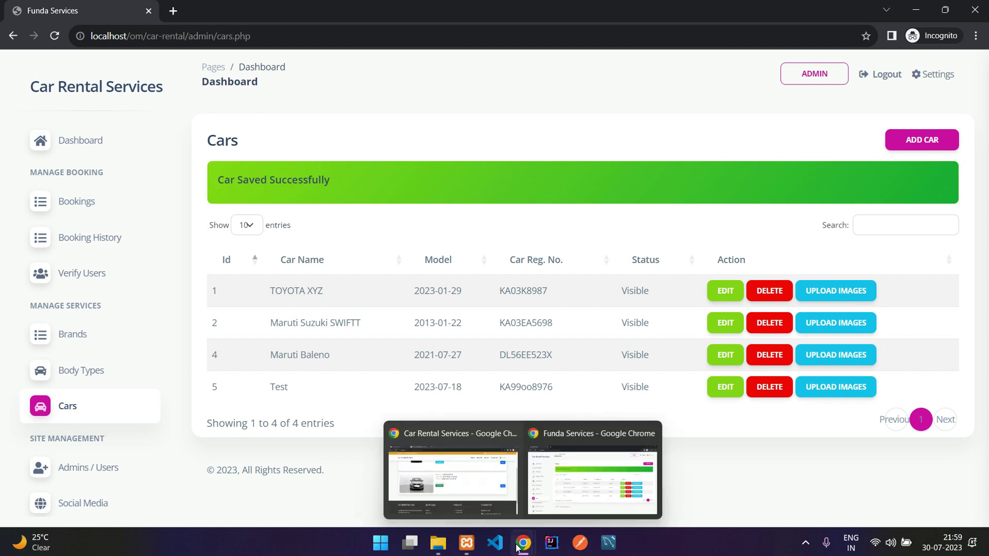
{"action": "left_click", "coordinate": [443, 474]}
{"action": "scroll", "coordinate": [314, 314], "scroll_direction": "up", "scroll_amount": 10}
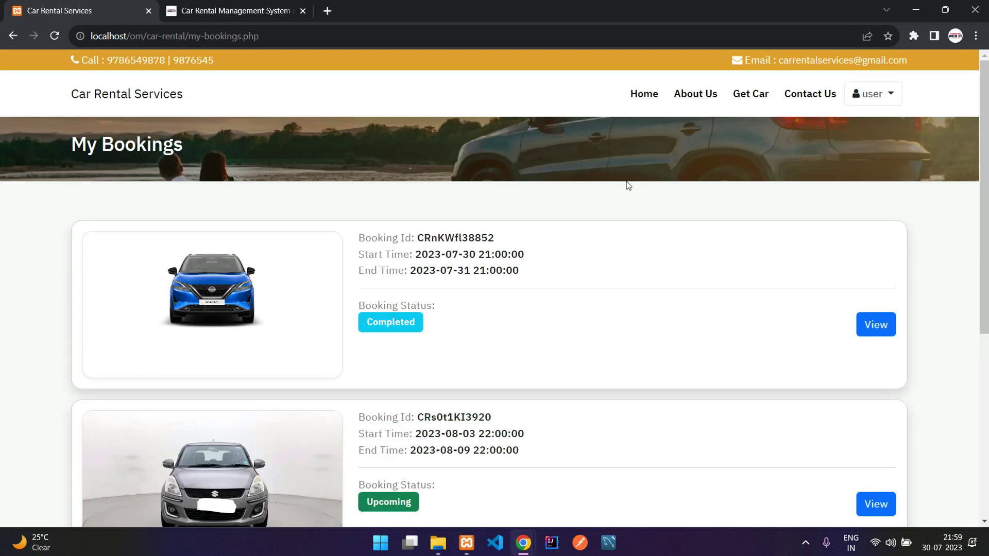
{"action": "left_click", "coordinate": [751, 94]}
Step: View the Test car's details page, priced Rs. 544/hr and Rs. 13155 for 24 hours
{"action": "scroll", "coordinate": [752, 232], "scroll_direction": "down", "scroll_amount": 3}
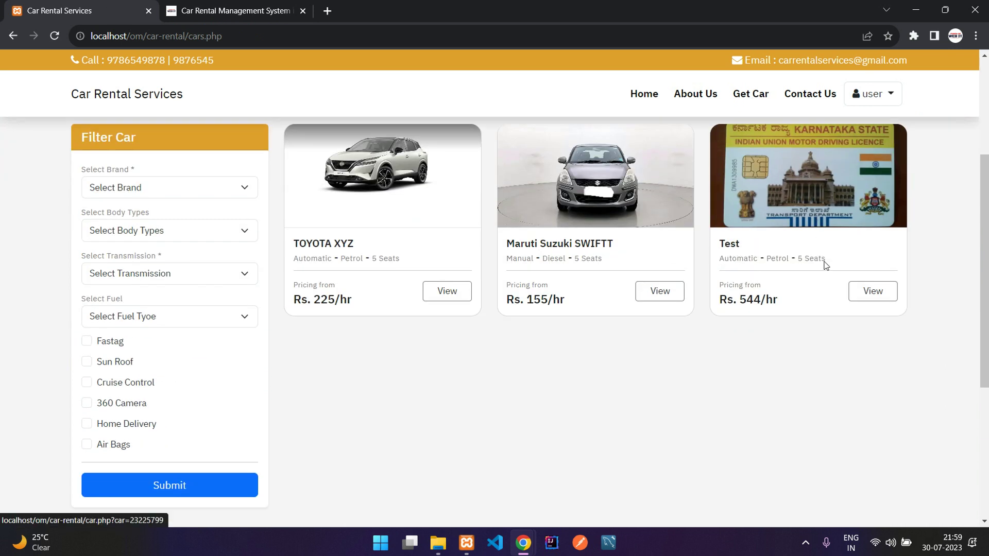
{"action": "left_click", "coordinate": [809, 216]}
{"action": "scroll", "coordinate": [495, 295], "scroll_direction": "down", "scroll_amount": 2}
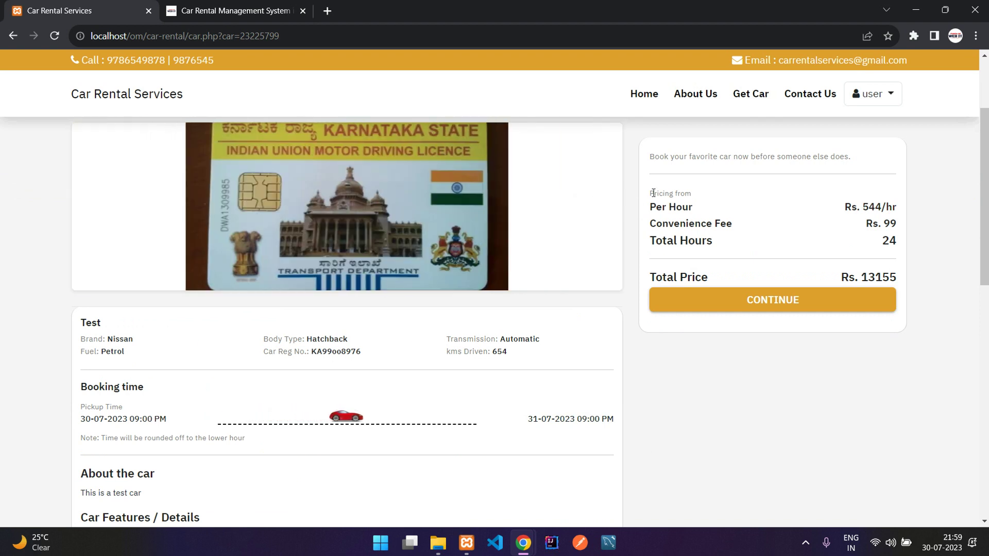
{"action": "scroll", "coordinate": [487, 283], "scroll_direction": "up", "scroll_amount": 1}
{"action": "scroll", "coordinate": [487, 279], "scroll_direction": "down", "scroll_amount": 10}
{"action": "scroll", "coordinate": [486, 279], "scroll_direction": "up", "scroll_amount": 9}
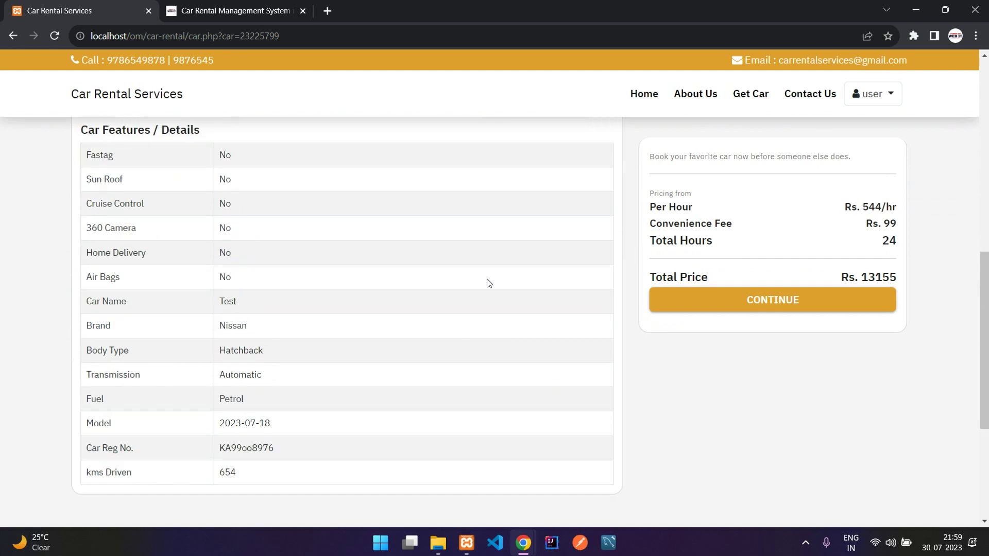
{"action": "scroll", "coordinate": [441, 261], "scroll_direction": "up", "scroll_amount": 1}
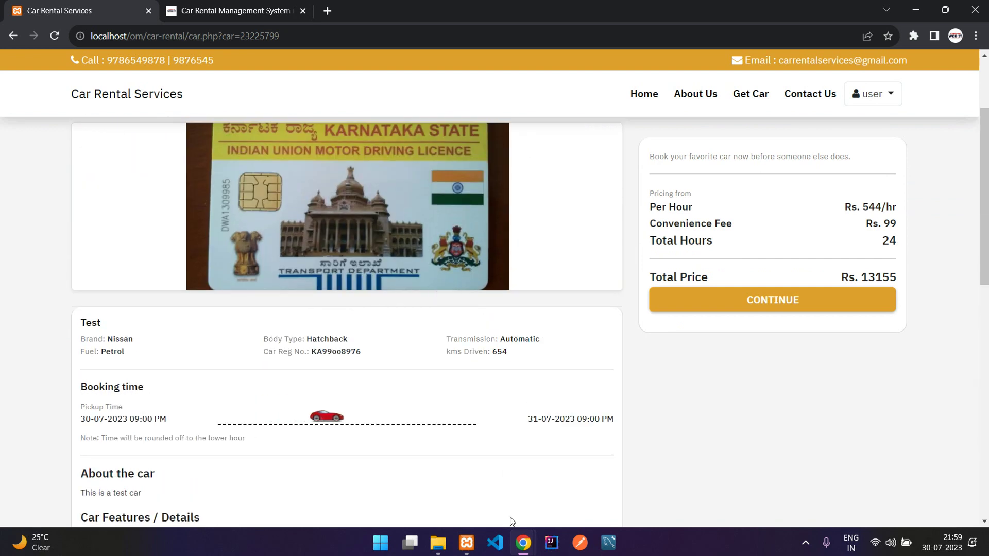
Step: In the admin window, view the Test car's image list, which shows No Record Found
{"action": "mouse_move", "coordinate": [529, 545]}
{"action": "left_click", "coordinate": [592, 474]}
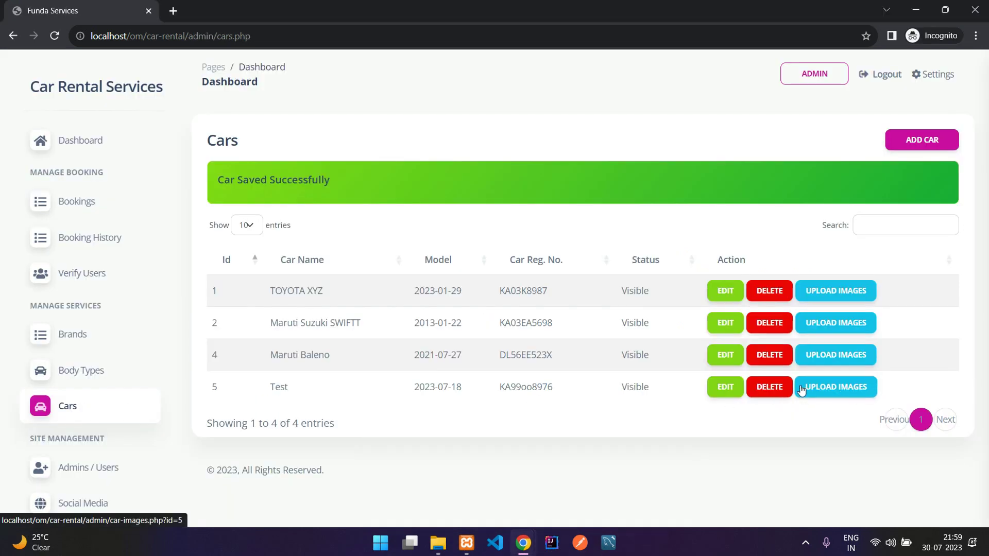
{"action": "left_click", "coordinate": [811, 390]}
{"action": "triple_click", "coordinate": [247, 163]}
{"action": "left_click", "coordinate": [530, 162]}
Step: Upload dl-back.jpg and dl-front.JPG as images for the Test car
{"action": "left_click", "coordinate": [850, 147]}
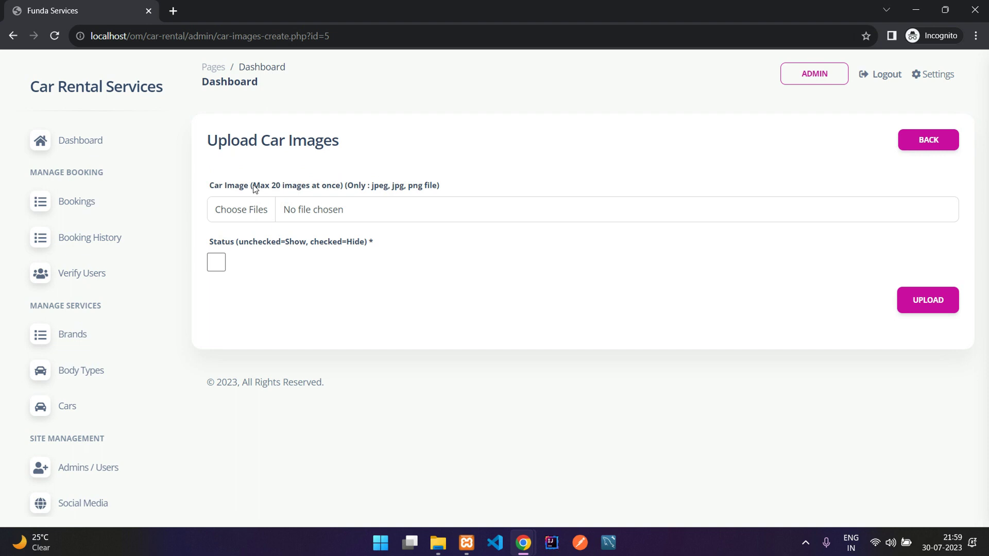
{"action": "left_click_drag", "start_coordinate": [254, 188], "coordinate": [349, 187]}
{"action": "left_click", "coordinate": [387, 186]}
{"action": "left_click", "coordinate": [320, 207]}
{"action": "left_click", "coordinate": [137, 167]}
{"action": "left_click", "coordinate": [165, 188], "text": "shift"}
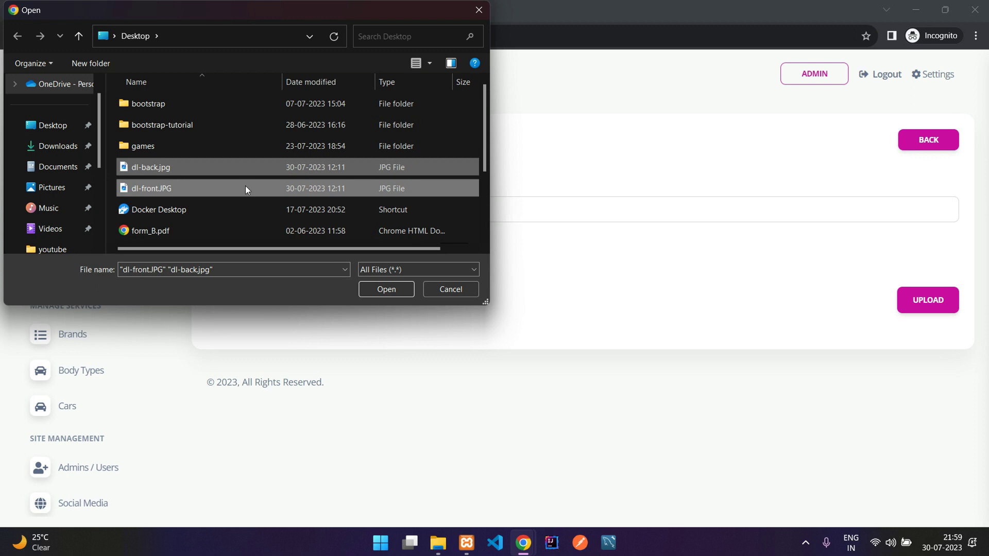
{"action": "left_click", "coordinate": [391, 288]}
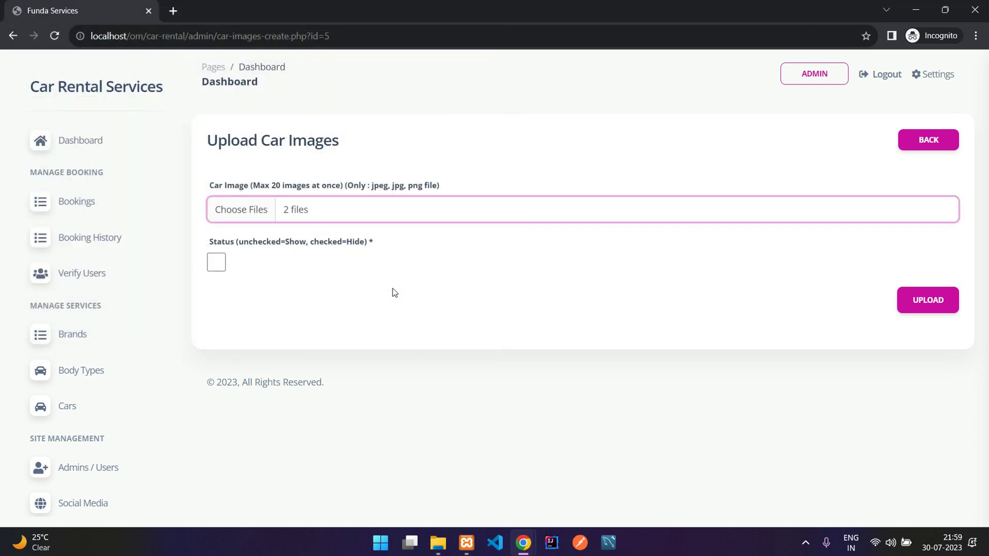
{"action": "left_click", "coordinate": [929, 305]}
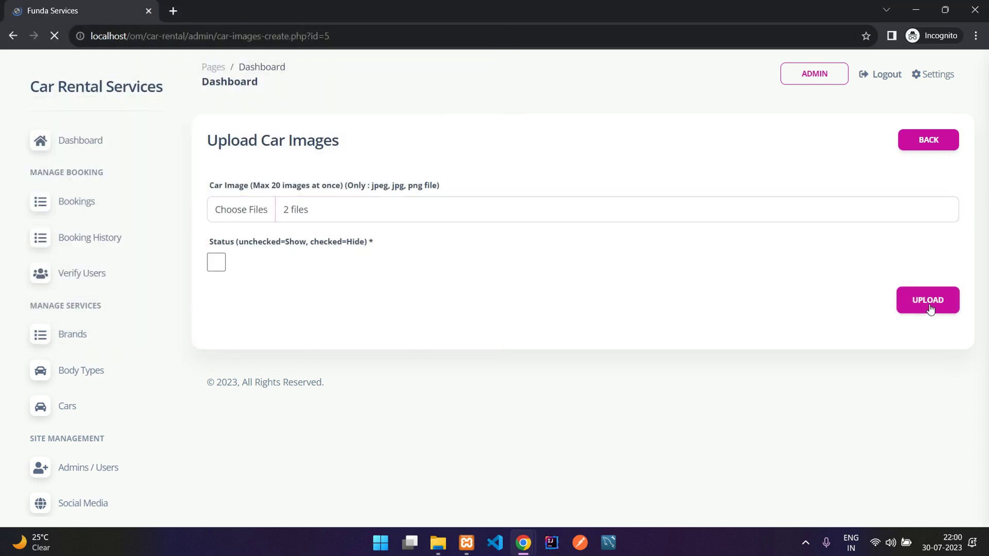
Step: Confirm both images appear in the Test car's image list, then switch to the user site
{"action": "triple_click", "coordinate": [421, 190]}
{"action": "left_click", "coordinate": [852, 168]}
{"action": "left_click", "coordinate": [952, 148]}
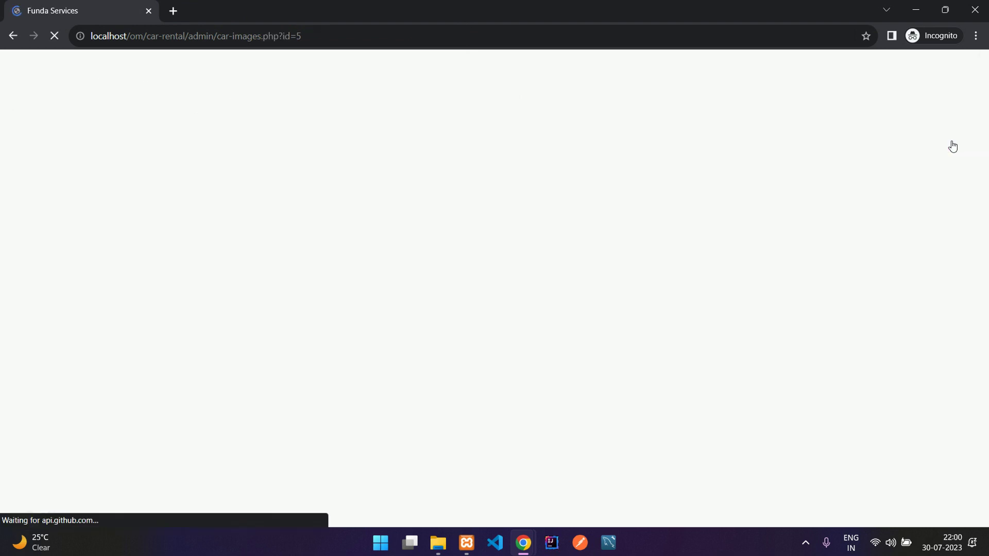
{"action": "left_click_drag", "start_coordinate": [320, 239], "coordinate": [436, 304]}
{"action": "left_click", "coordinate": [468, 292]}
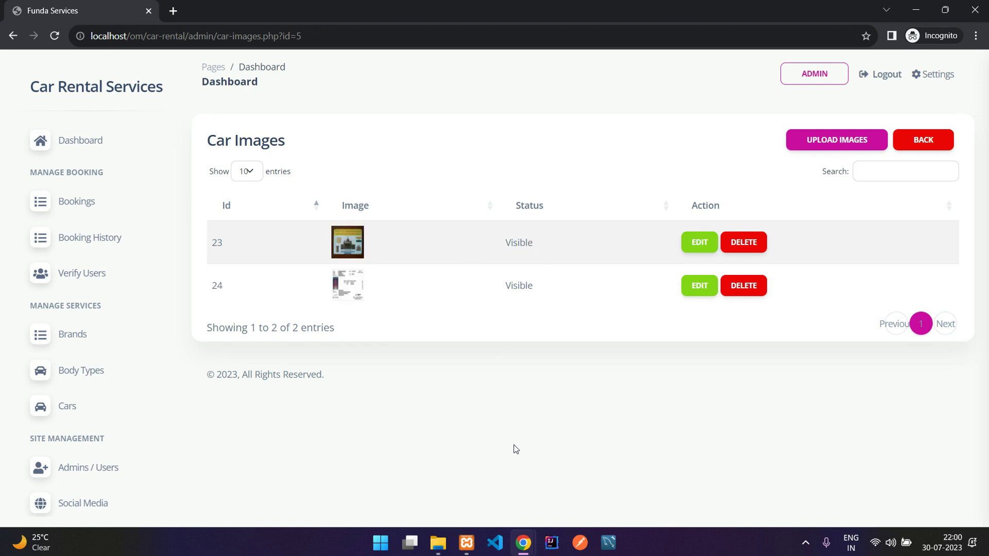
{"action": "left_click", "coordinate": [503, 497]}
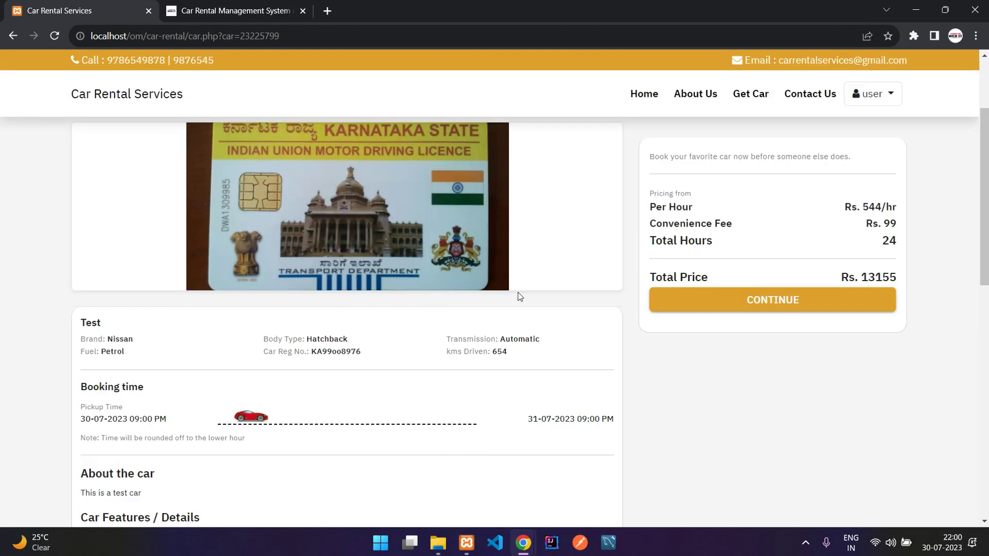
Step: Cycle through the Test car's gallery to confirm both uploaded images appear
{"action": "scroll", "coordinate": [521, 298], "scroll_direction": "up", "scroll_amount": 2}
{"action": "left_click", "coordinate": [592, 345]}
{"action": "left_click", "coordinate": [593, 346]}
{"action": "left_click", "coordinate": [593, 346]}
{"action": "left_click", "coordinate": [592, 346]}
{"action": "left_click", "coordinate": [593, 346]}
{"action": "scroll", "coordinate": [613, 289], "scroll_direction": "down", "scroll_amount": 1}
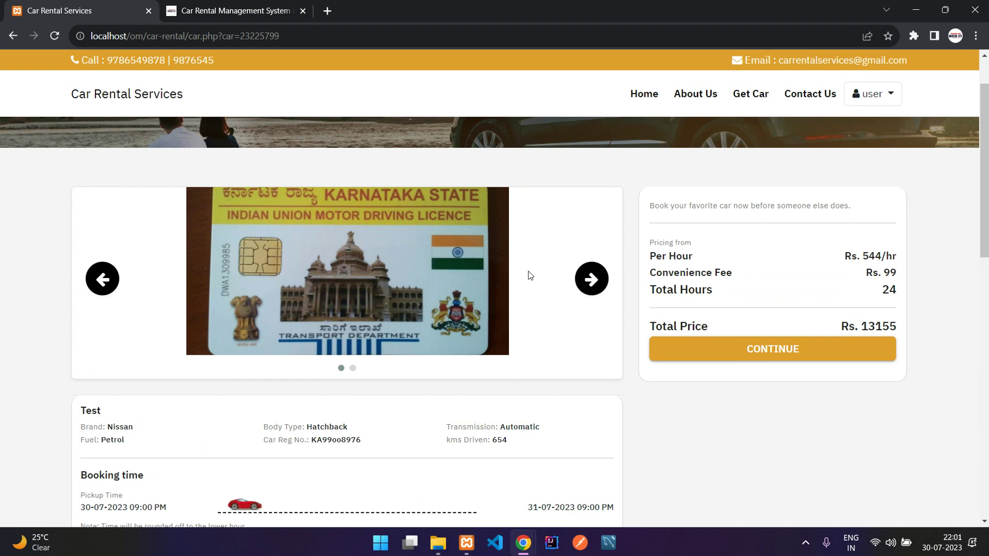
Step: In the admin panel, recheck the Test car's image list and return to the Cars list
{"action": "mouse_move", "coordinate": [523, 543]}
{"action": "left_click", "coordinate": [592, 480]}
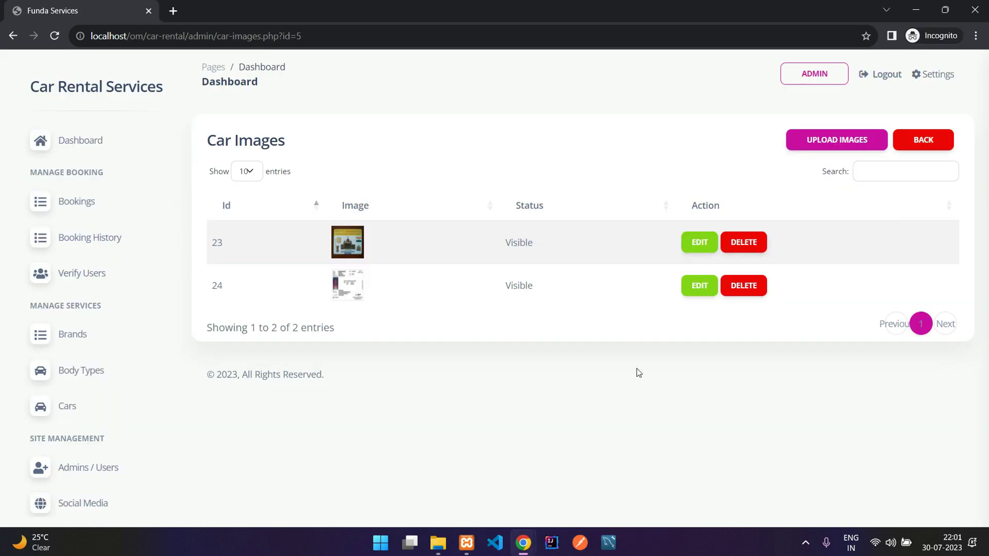
{"action": "left_click", "coordinate": [944, 145]}
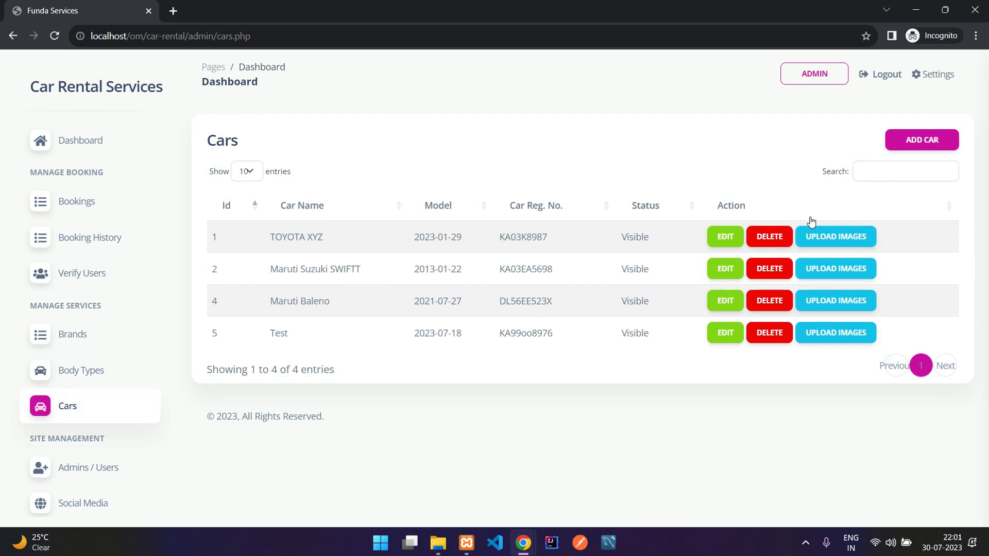
{"action": "left_click", "coordinate": [814, 332]}
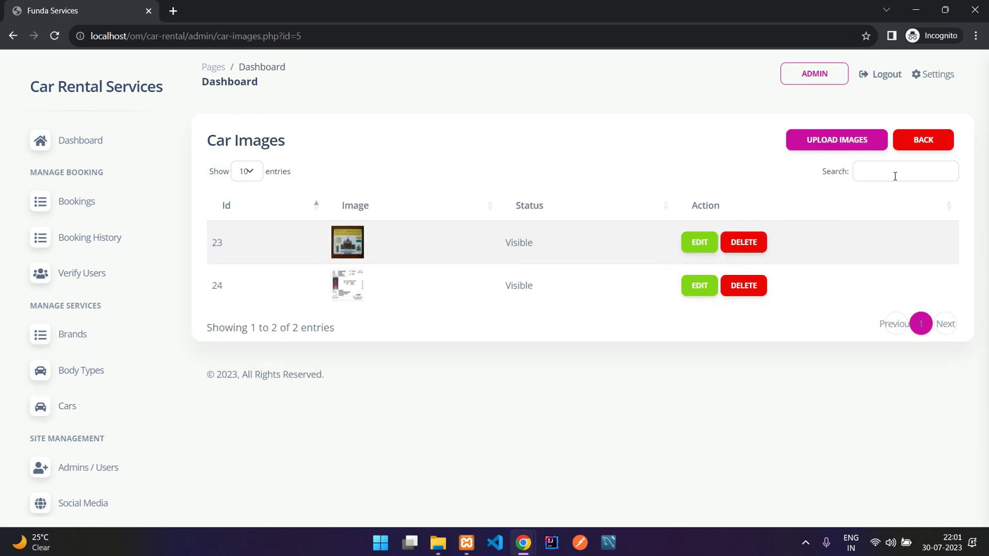
{"action": "left_click", "coordinate": [922, 135]}
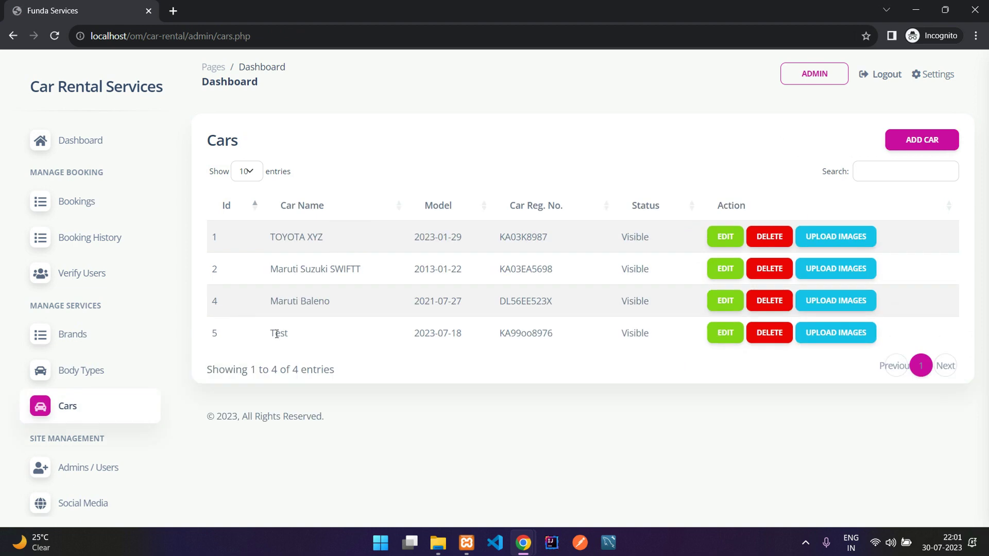
Step: Delete the Test car from the admin Cars list and confirm the deletion
{"action": "left_click_drag", "start_coordinate": [319, 333], "coordinate": [464, 334]}
{"action": "left_click", "coordinate": [497, 332]}
{"action": "left_click", "coordinate": [768, 334]}
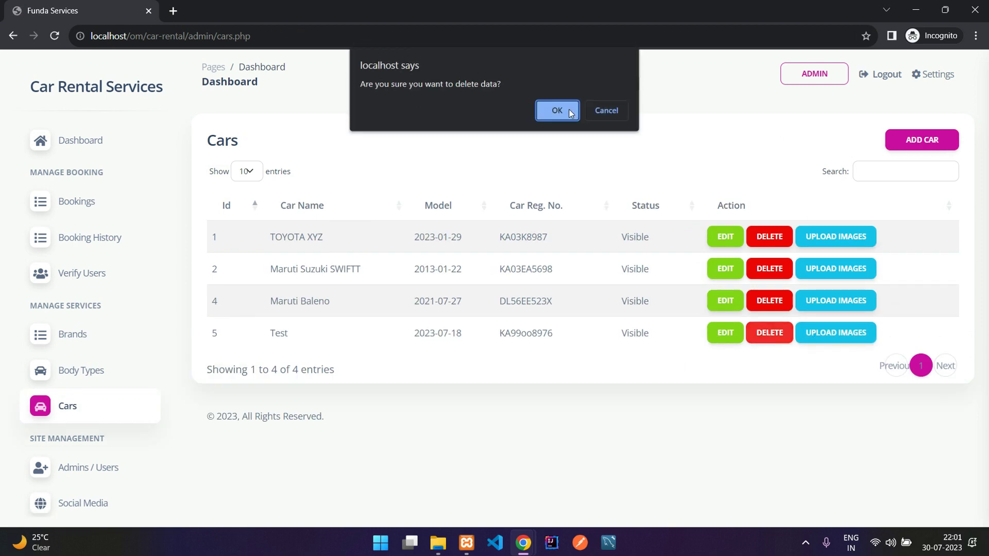
{"action": "left_click", "coordinate": [557, 111]}
{"action": "left_click_drag", "start_coordinate": [244, 179], "coordinate": [404, 188]}
{"action": "left_click", "coordinate": [403, 188]}
Step: Reload the user site's car listings to verify Test is gone, then return to admin
{"action": "mouse_move", "coordinate": [523, 543]}
{"action": "left_click", "coordinate": [444, 473]}
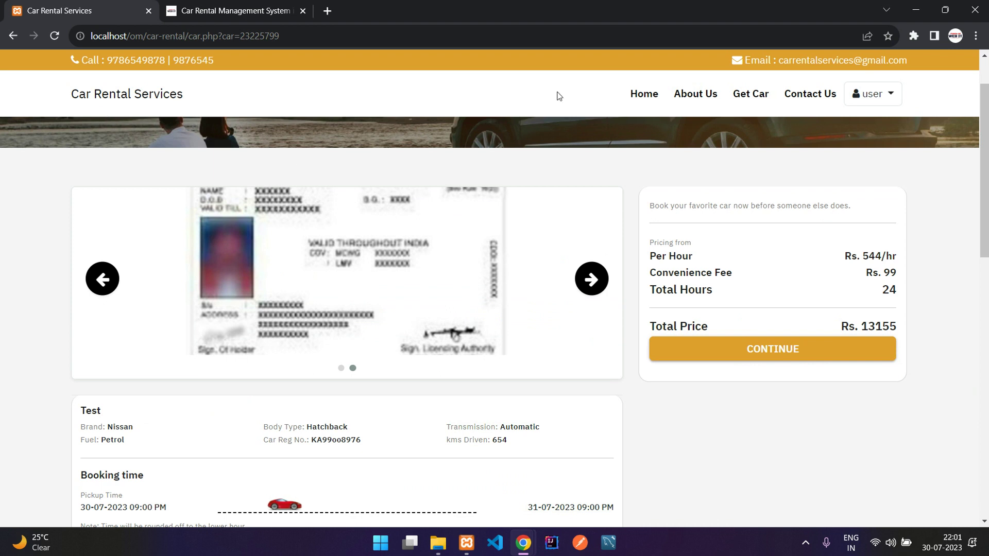
{"action": "left_click", "coordinate": [751, 94]}
{"action": "scroll", "coordinate": [566, 265], "scroll_direction": "down", "scroll_amount": 3}
{"action": "scroll", "coordinate": [624, 275], "scroll_direction": "up", "scroll_amount": 3}
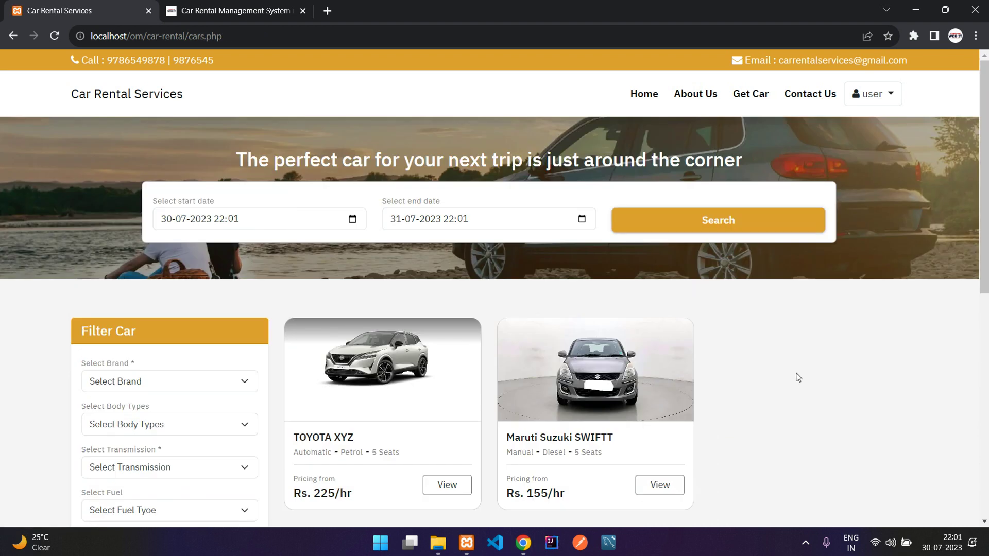
{"action": "mouse_move", "coordinate": [524, 541]}
{"action": "left_click", "coordinate": [571, 476]}
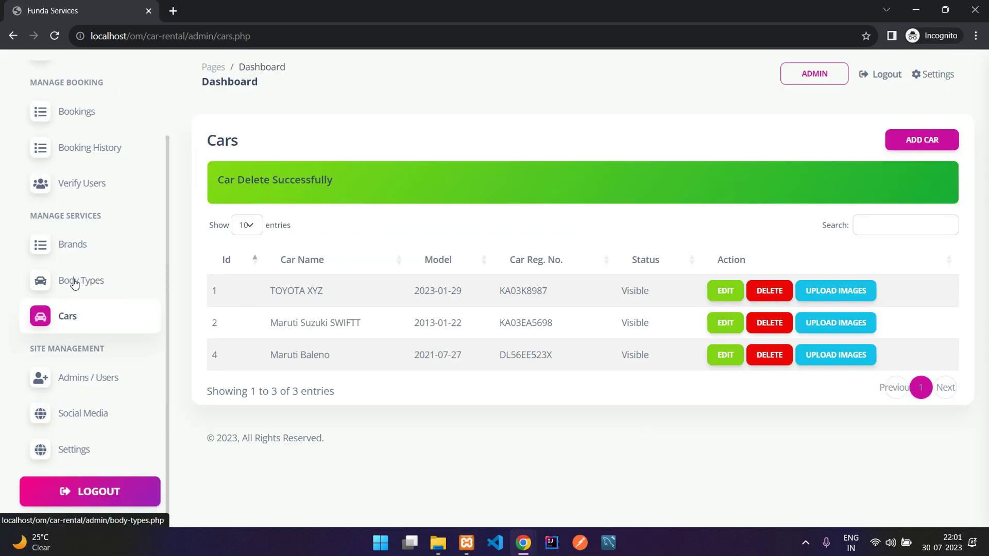
Step: Review the Admins / Users list and the Social Media links table
{"action": "left_click", "coordinate": [65, 380]}
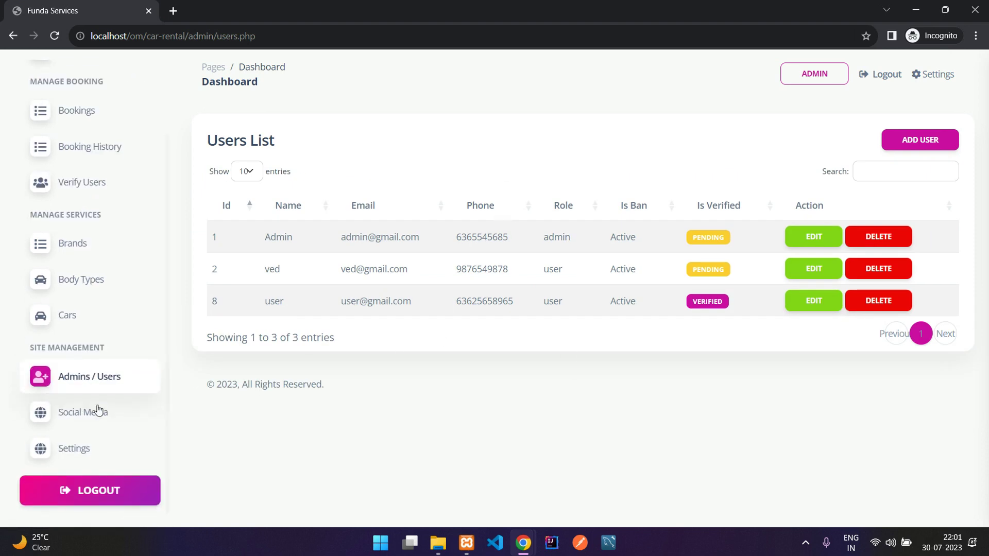
{"action": "left_click", "coordinate": [67, 420]}
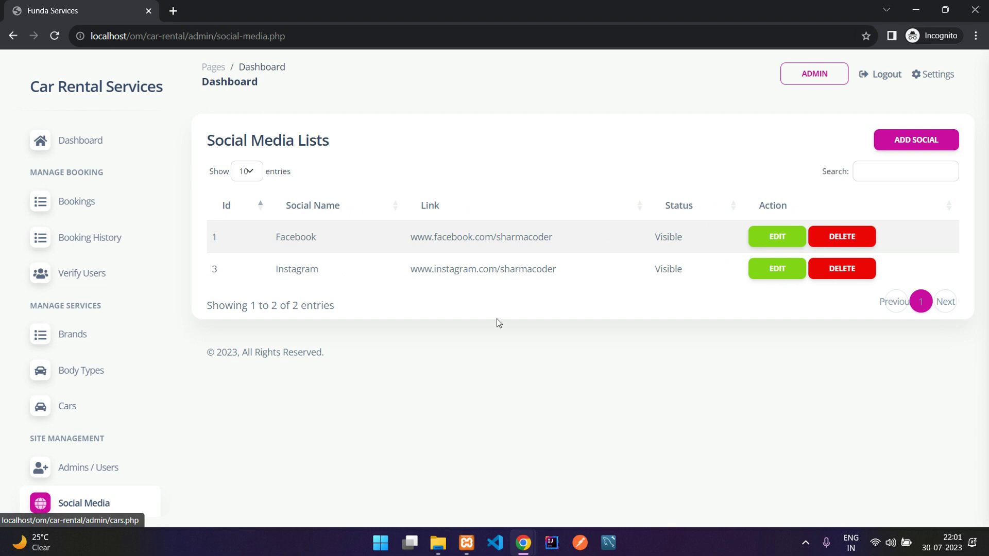
{"action": "left_click_drag", "start_coordinate": [275, 237], "coordinate": [498, 287]}
{"action": "left_click", "coordinate": [497, 287]}
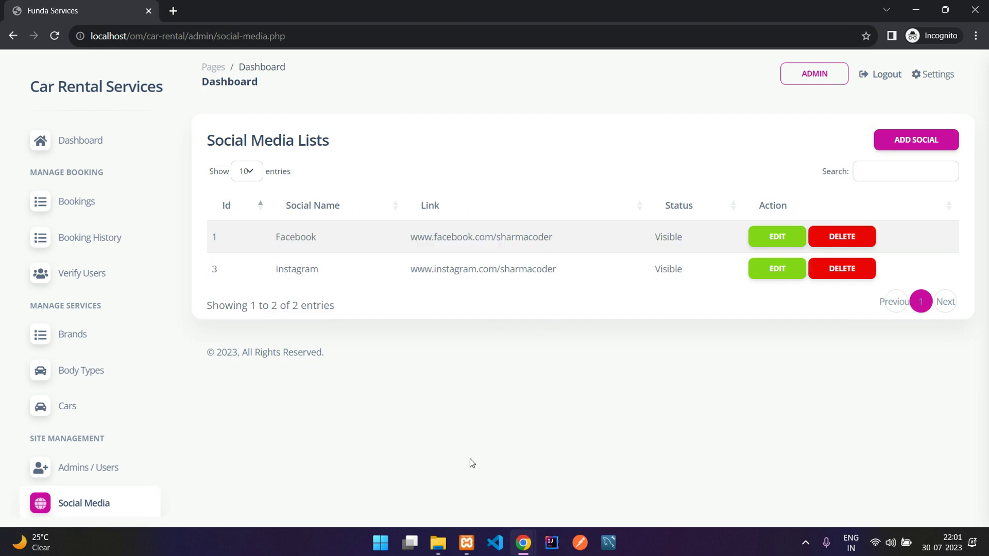
Step: Check the social media links in the user site's footer
{"action": "mouse_move", "coordinate": [526, 543]}
{"action": "left_click", "coordinate": [503, 456]}
{"action": "scroll", "coordinate": [515, 438], "scroll_direction": "down", "scroll_amount": 9}
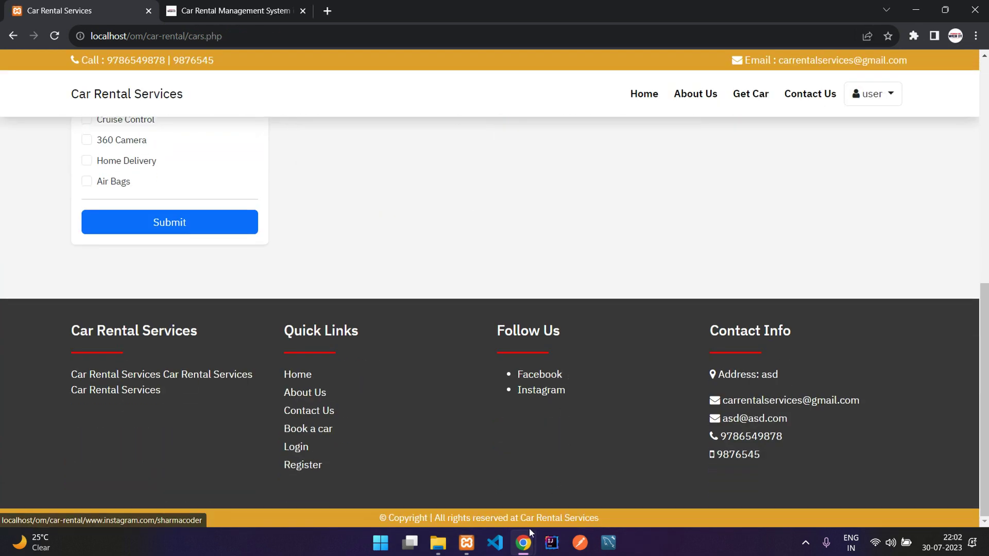
{"action": "mouse_move", "coordinate": [523, 543]}
{"action": "left_click", "coordinate": [597, 473]}
Step: Look over the Add Social form, then leave it without submitting
{"action": "left_click", "coordinate": [919, 140]}
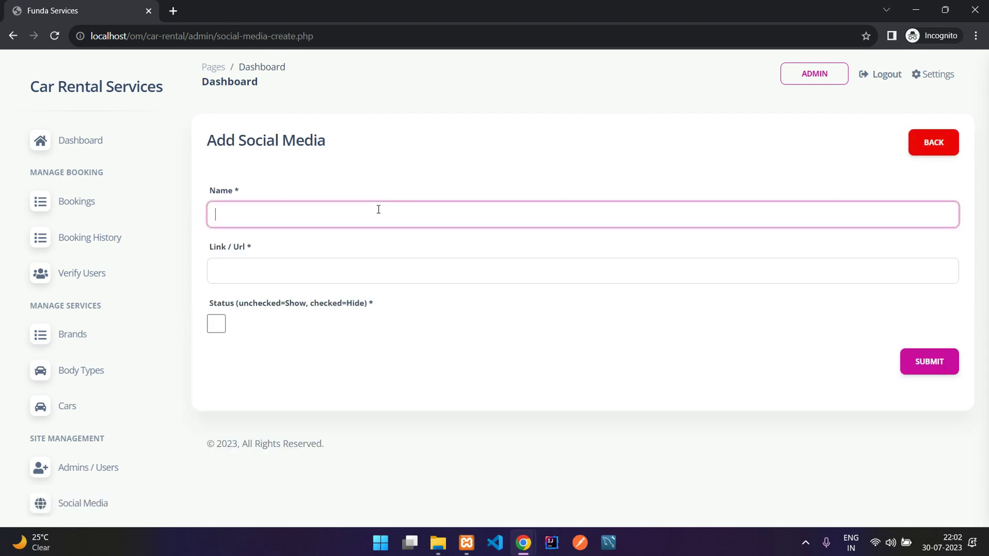
{"action": "left_click", "coordinate": [305, 271]}
{"action": "left_click_drag", "start_coordinate": [240, 305], "coordinate": [217, 323]}
{"action": "left_click", "coordinate": [267, 319]}
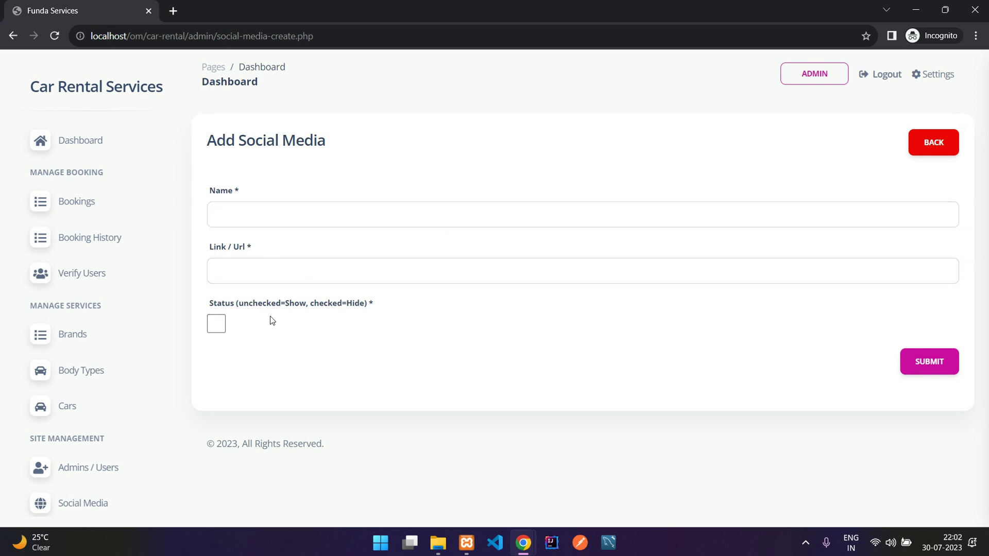
{"action": "left_click", "coordinate": [214, 326]}
{"action": "left_click", "coordinate": [934, 147]}
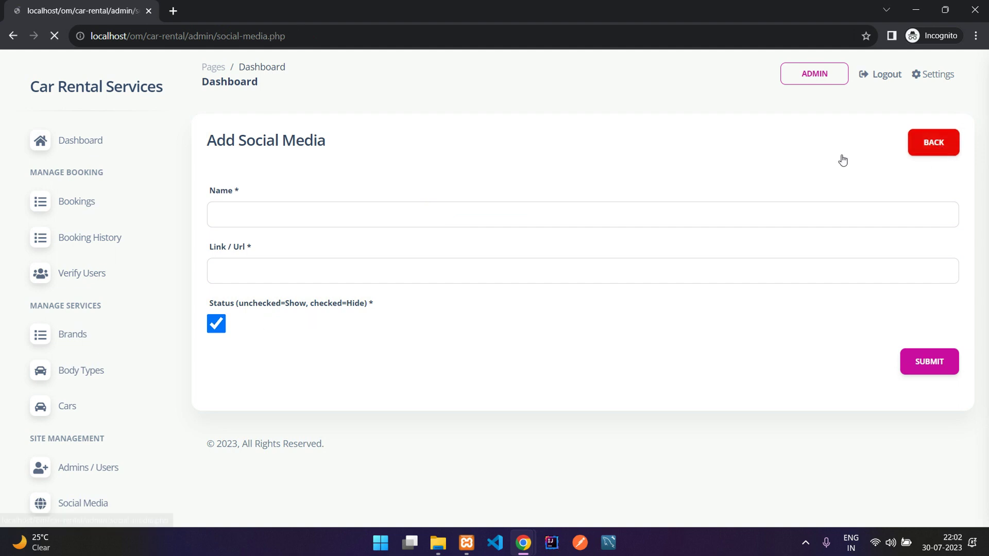
{"action": "scroll", "coordinate": [87, 361], "scroll_direction": "down", "scroll_amount": 2}
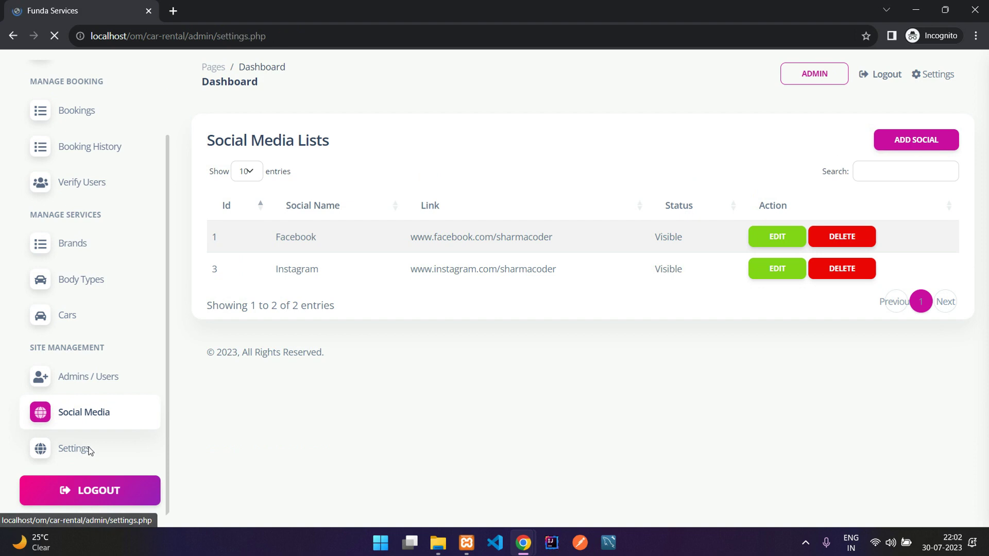
Step: Open the admin website Settings and compare the site title with the user site
{"action": "left_click", "coordinate": [89, 452]}
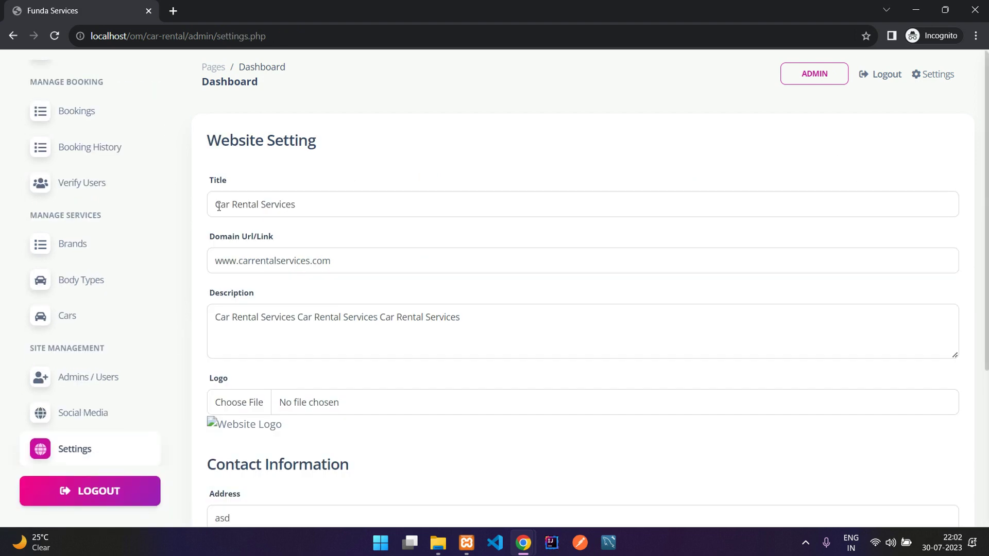
{"action": "left_click_drag", "start_coordinate": [214, 205], "coordinate": [347, 195]}
{"action": "left_click", "coordinate": [325, 202]}
{"action": "left_click", "coordinate": [267, 174]}
{"action": "mouse_move", "coordinate": [524, 542]}
{"action": "left_click", "coordinate": [453, 448]}
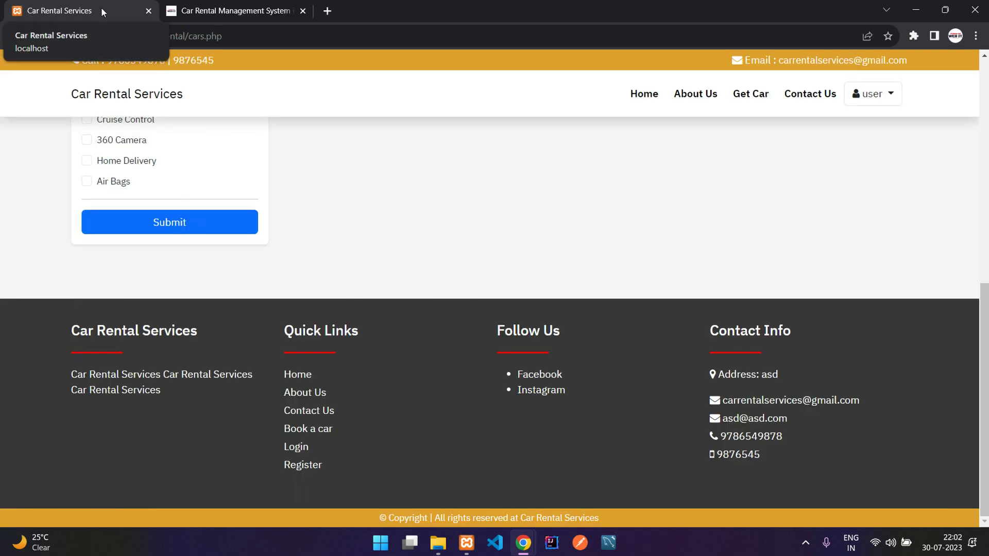
{"action": "mouse_move", "coordinate": [536, 532]}
{"action": "left_click", "coordinate": [592, 479]}
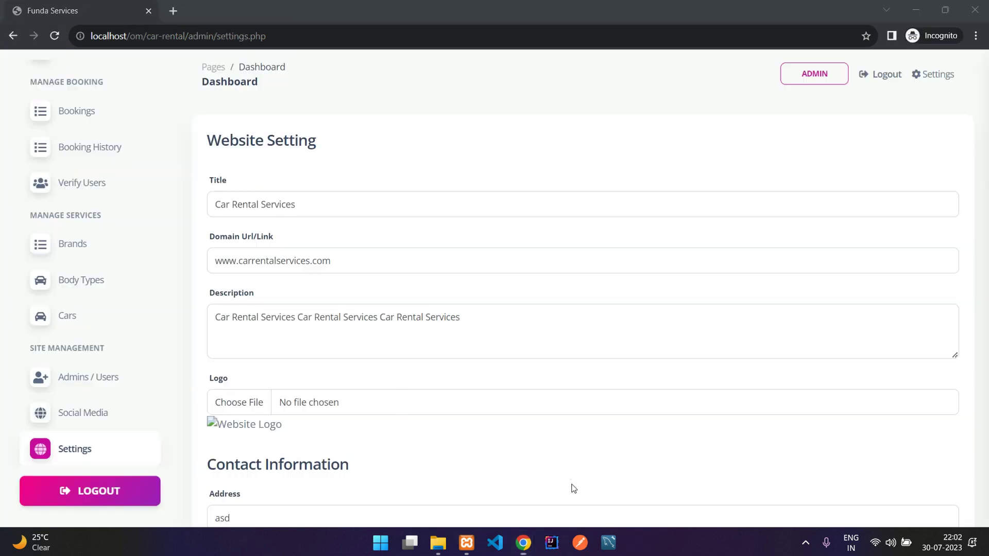
Step: Review the Settings domain, Description and contact fields
{"action": "left_click_drag", "start_coordinate": [291, 204], "coordinate": [216, 203]}
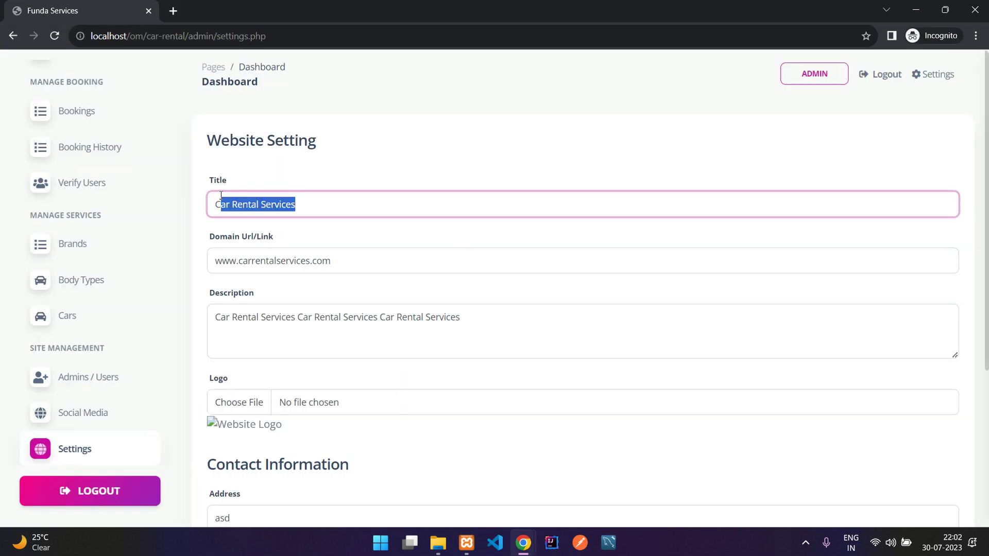
{"action": "scroll", "coordinate": [342, 154], "scroll_direction": "down", "scroll_amount": 3}
{"action": "scroll", "coordinate": [253, 139], "scroll_direction": "up", "scroll_amount": 2}
{"action": "left_click_drag", "start_coordinate": [221, 177], "coordinate": [340, 181]}
{"action": "left_click", "coordinate": [340, 181]}
{"action": "left_click", "coordinate": [212, 219]}
{"action": "left_click_drag", "start_coordinate": [215, 236], "coordinate": [546, 253]}
{"action": "left_click", "coordinate": [514, 251]}
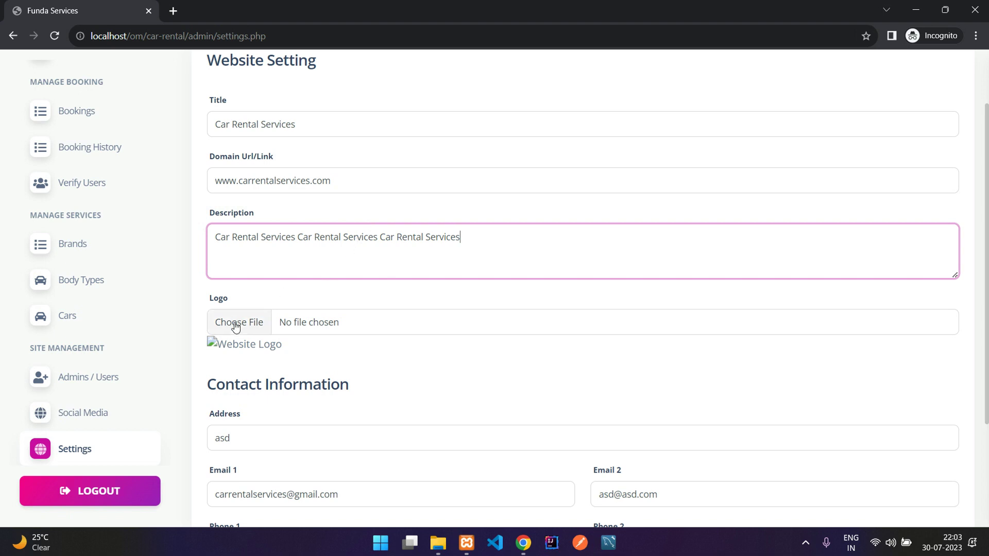
{"action": "scroll", "coordinate": [347, 320], "scroll_direction": "down", "scroll_amount": 2}
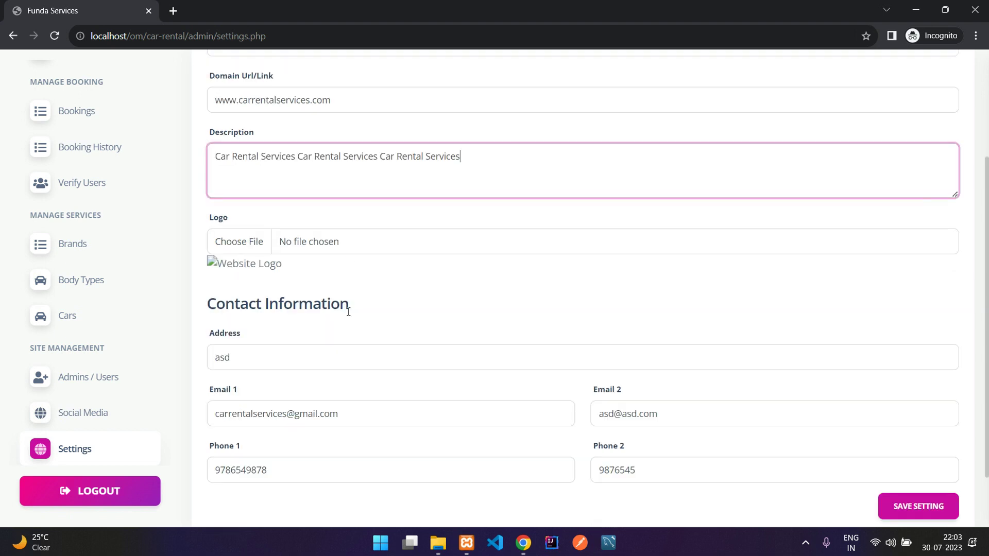
{"action": "scroll", "coordinate": [348, 312], "scroll_direction": "down", "scroll_amount": 2}
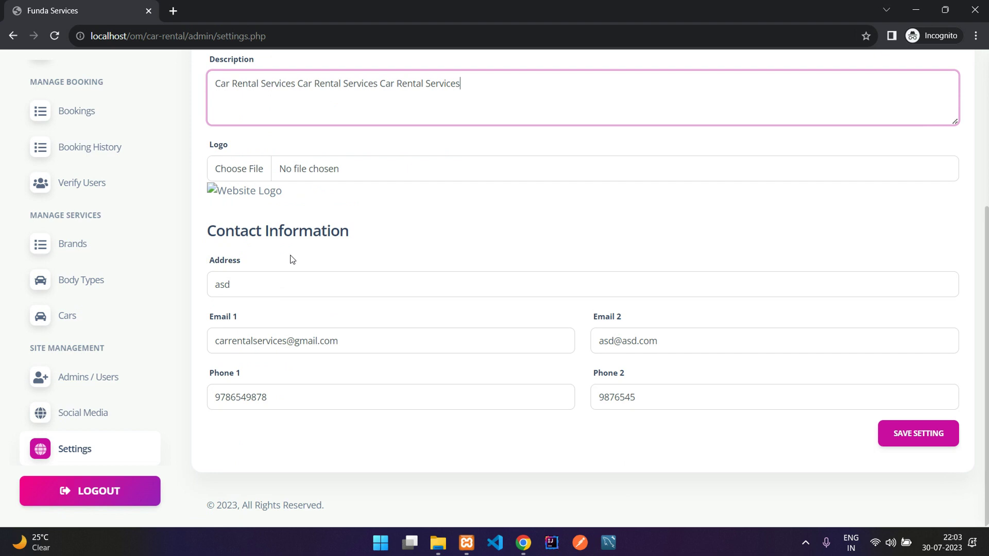
Step: Open the user site's Contact Us page showing address asd, then return to Settings
{"action": "mouse_move", "coordinate": [517, 544]}
{"action": "left_click", "coordinate": [478, 475]}
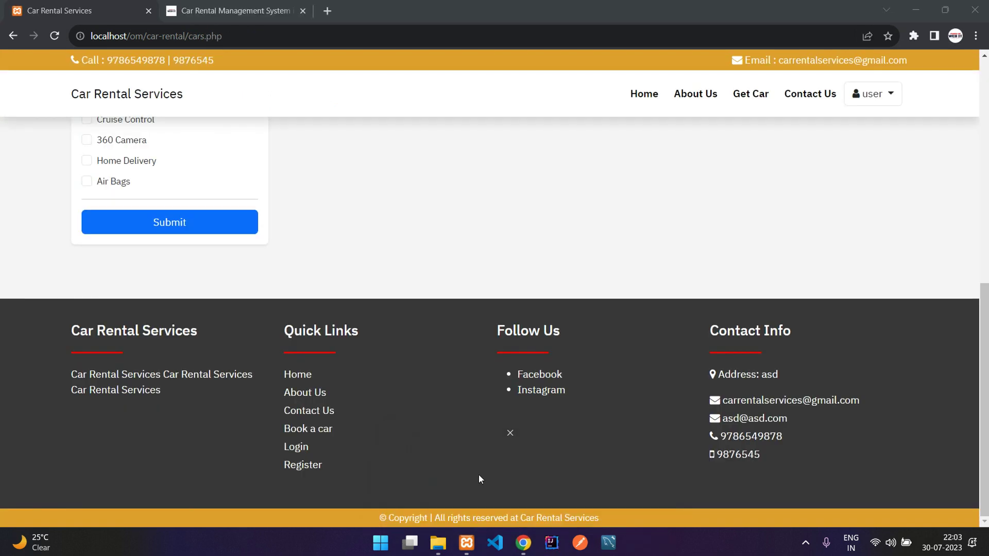
{"action": "left_click", "coordinate": [804, 100]}
{"action": "scroll", "coordinate": [569, 272], "scroll_direction": "down", "scroll_amount": 4}
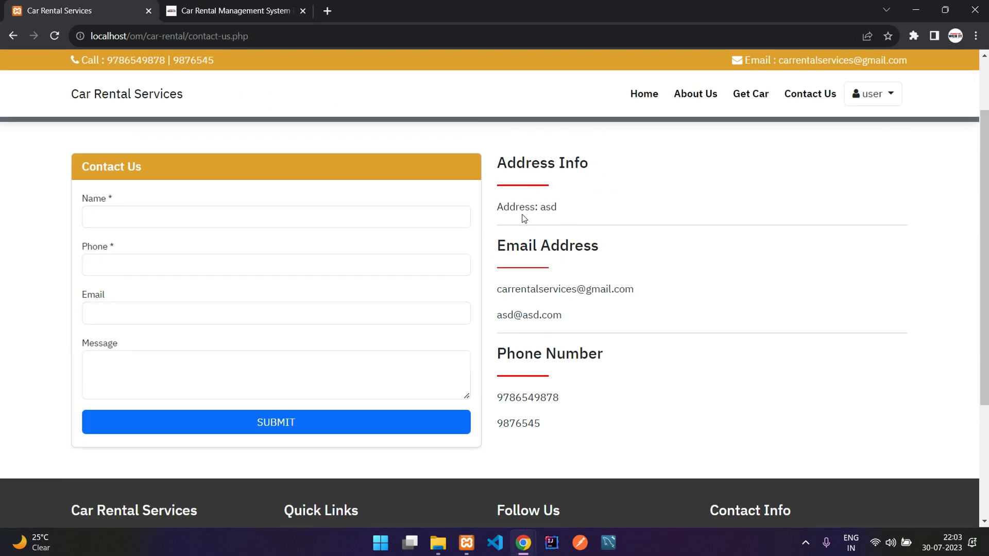
{"action": "scroll", "coordinate": [558, 216], "scroll_direction": "up", "scroll_amount": 2}
{"action": "left_click_drag", "start_coordinate": [523, 223], "coordinate": [571, 254]}
{"action": "left_click", "coordinate": [613, 355]}
{"action": "mouse_move", "coordinate": [517, 542]}
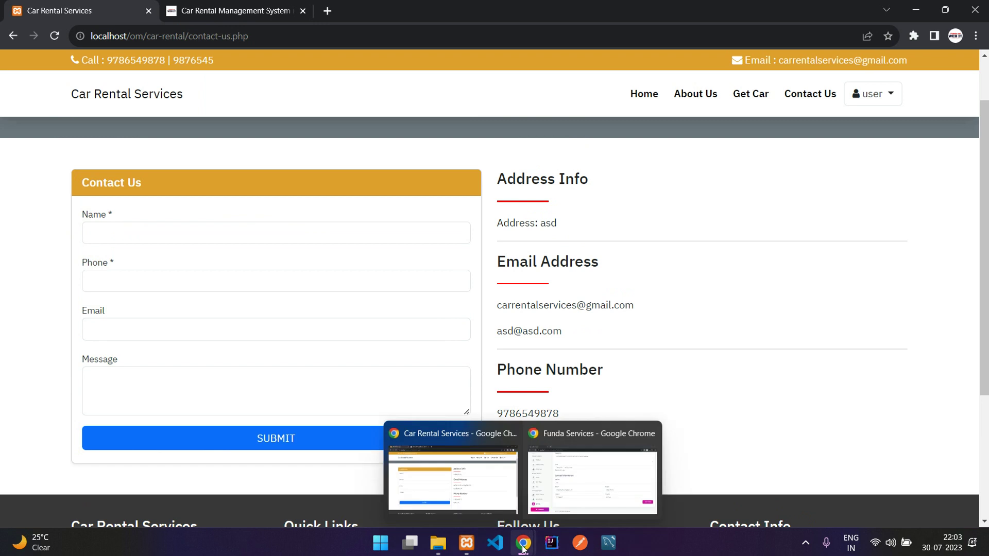
{"action": "left_click", "coordinate": [615, 477]}
Step: Change the Address setting from asd to 'New address' and save the settings
{"action": "double_click", "coordinate": [312, 289]}
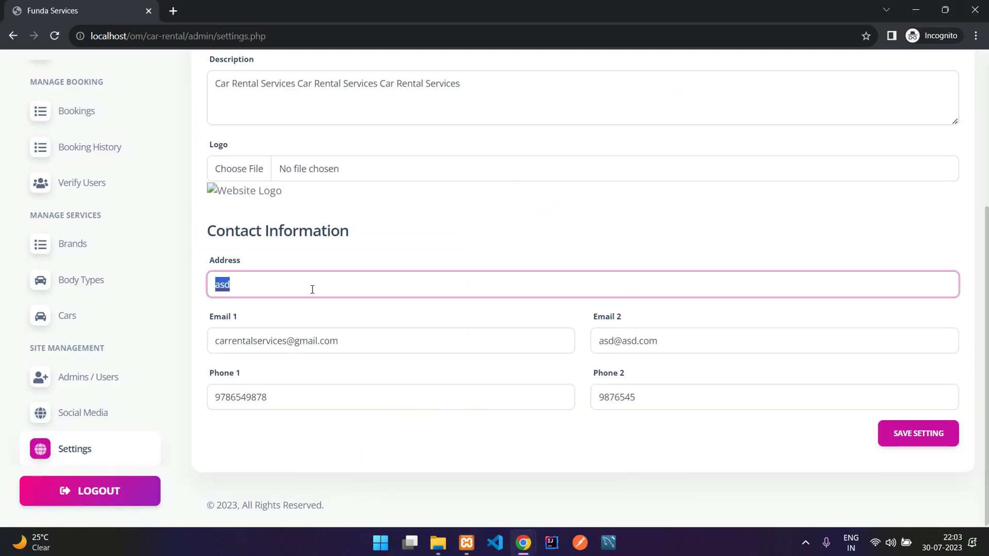
{"action": "type", "text": "New address"}
{"action": "left_click", "coordinate": [894, 440]}
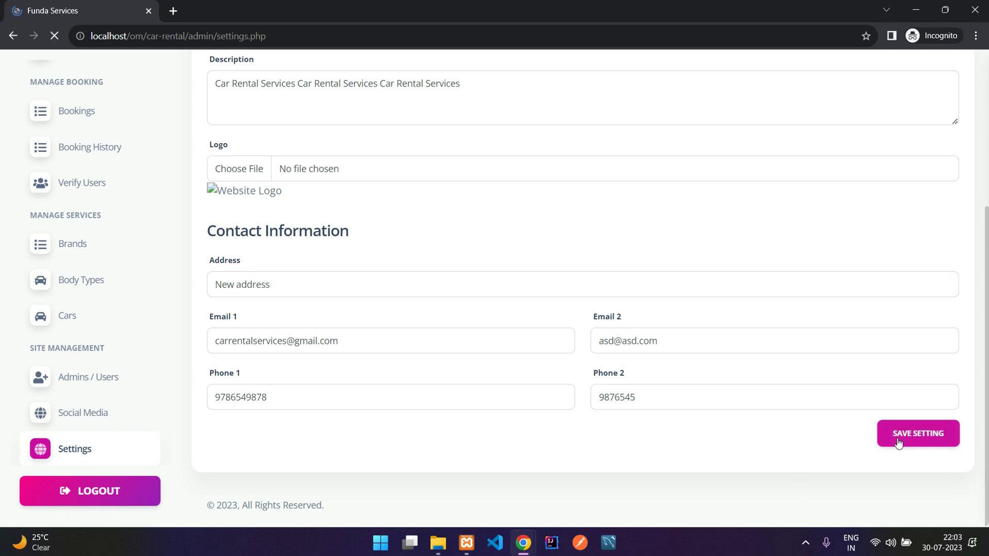
{"action": "scroll", "coordinate": [395, 394], "scroll_direction": "down", "scroll_amount": 2}
{"action": "scroll", "coordinate": [395, 395], "scroll_direction": "down", "scroll_amount": 2}
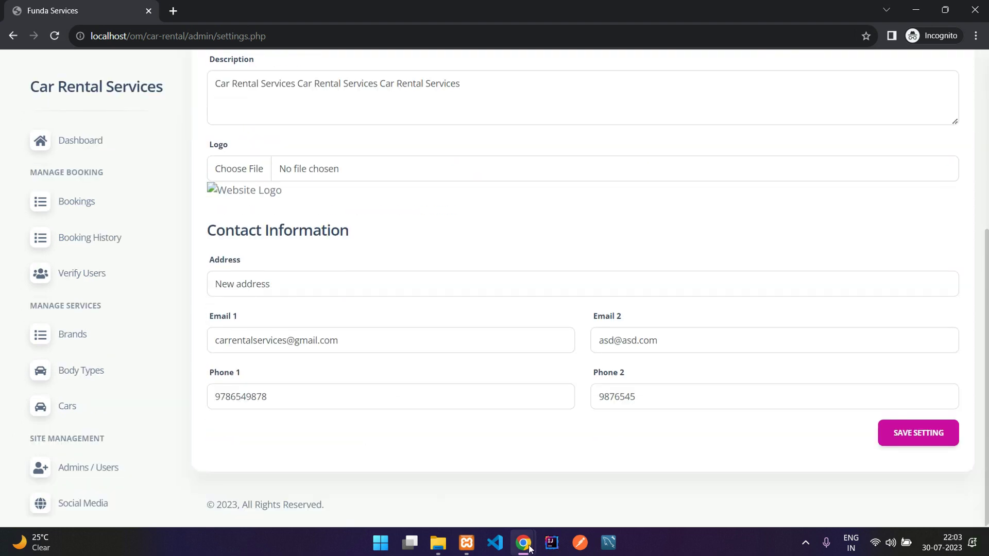
Step: Reload the user site's Contact Us page to verify it shows New address
{"action": "mouse_move", "coordinate": [530, 549]}
{"action": "left_click", "coordinate": [453, 438]}
{"action": "left_click_drag", "start_coordinate": [541, 223], "coordinate": [671, 227]}
{"action": "key", "text": "F5"}
{"action": "left_click", "coordinate": [672, 223]}
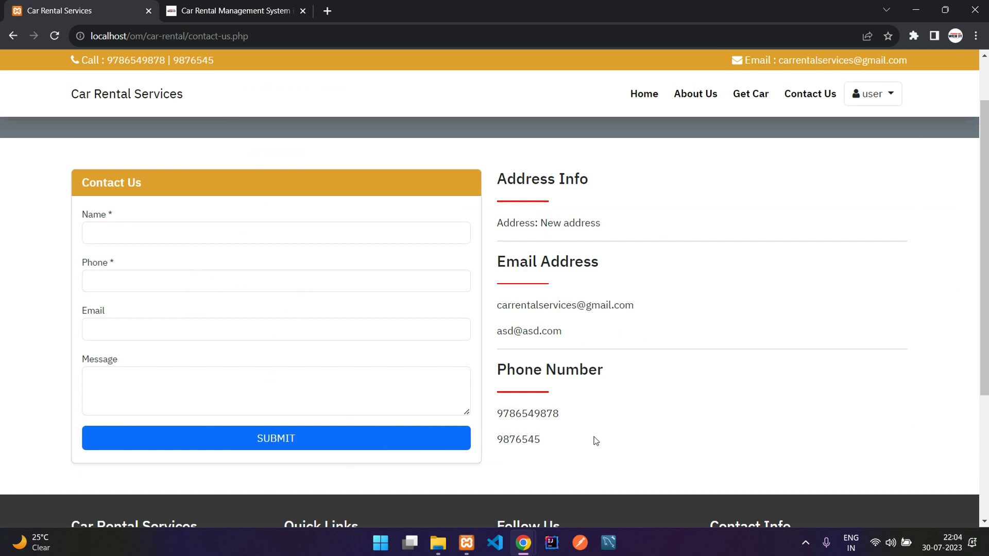
{"action": "mouse_move", "coordinate": [523, 545]}
{"action": "left_click", "coordinate": [568, 464]}
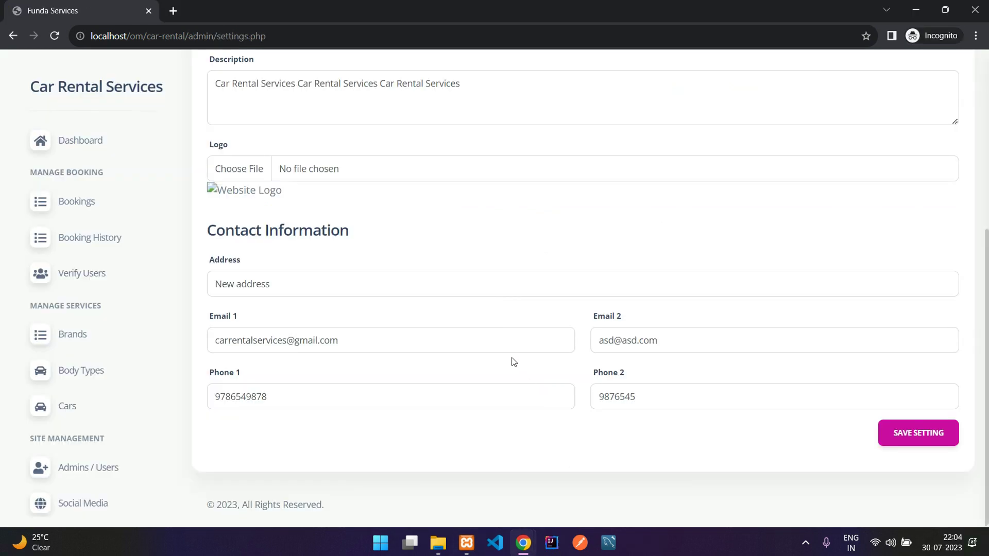
Step: Reload the admin Settings page without the saved alert and go to the Dashboard
{"action": "key", "text": "Return"}
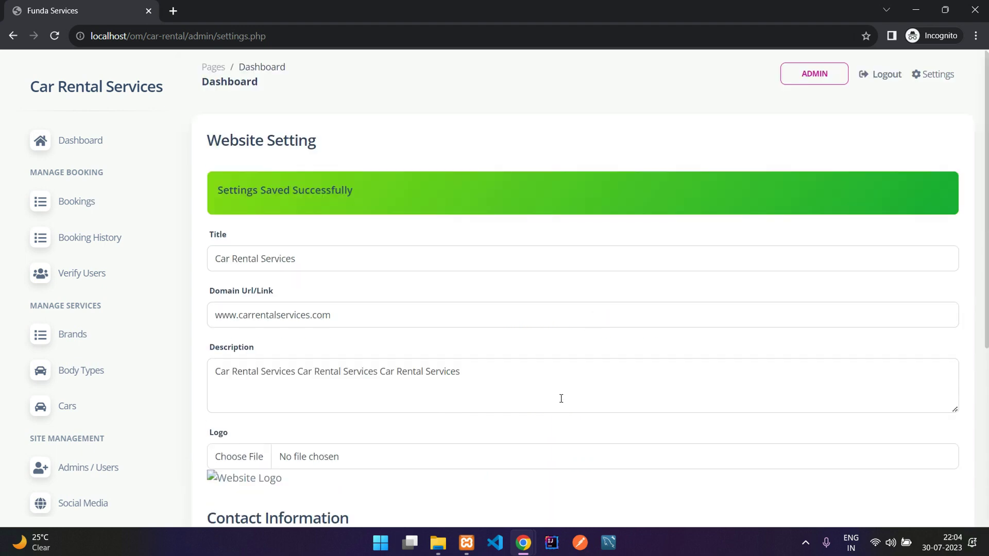
{"action": "scroll", "coordinate": [122, 346], "scroll_direction": "down", "scroll_amount": 2}
{"action": "scroll", "coordinate": [82, 376], "scroll_direction": "up", "scroll_amount": 2}
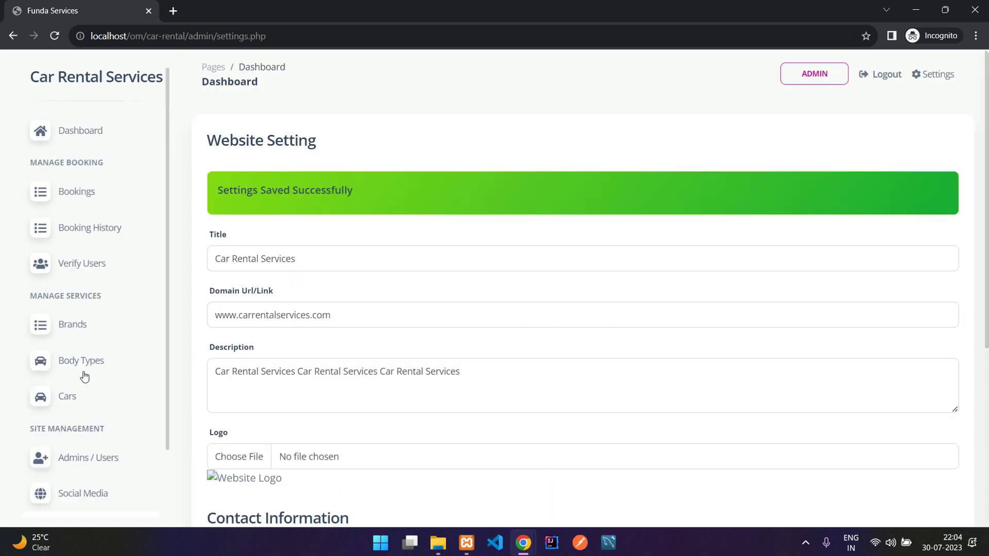
{"action": "left_click", "coordinate": [935, 74]}
{"action": "left_click", "coordinate": [72, 152]}
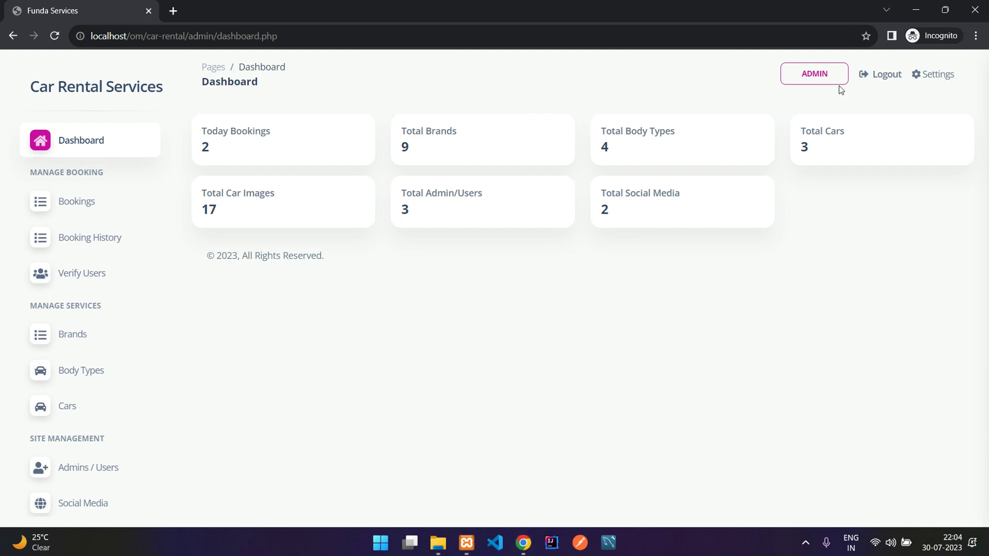
Step: Log out of the admin panel, close its incognito window, and reload Contact Us
{"action": "left_click", "coordinate": [874, 76]}
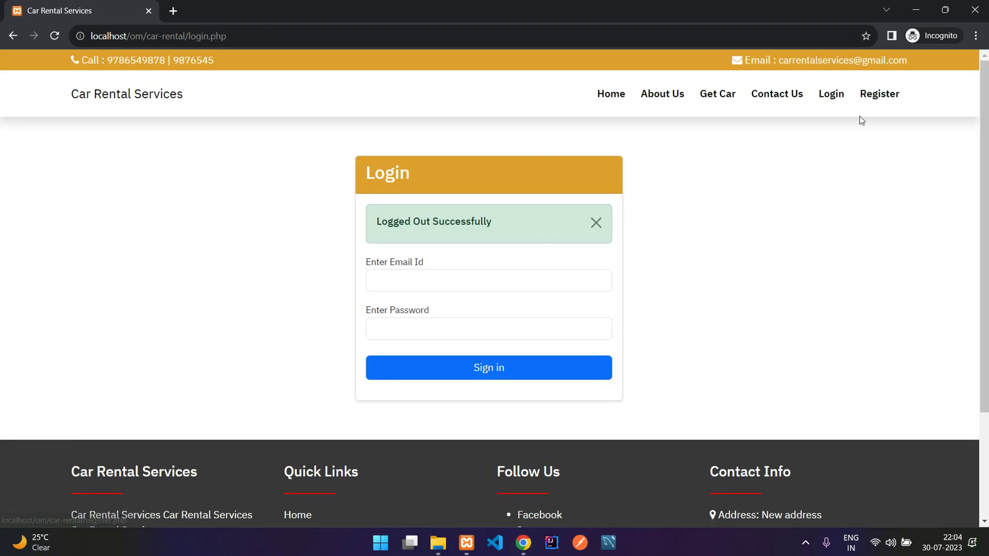
{"action": "left_click", "coordinate": [975, 12]}
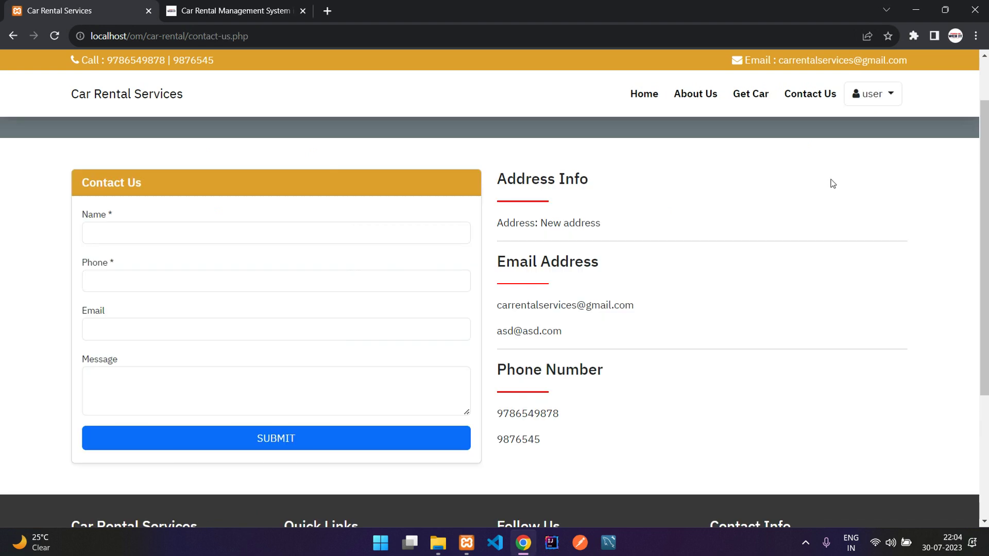
{"action": "left_click", "coordinate": [807, 98]}
Step: From Get Car, open the Toyota XYZ details and continue to its booking
{"action": "left_click", "coordinate": [744, 100]}
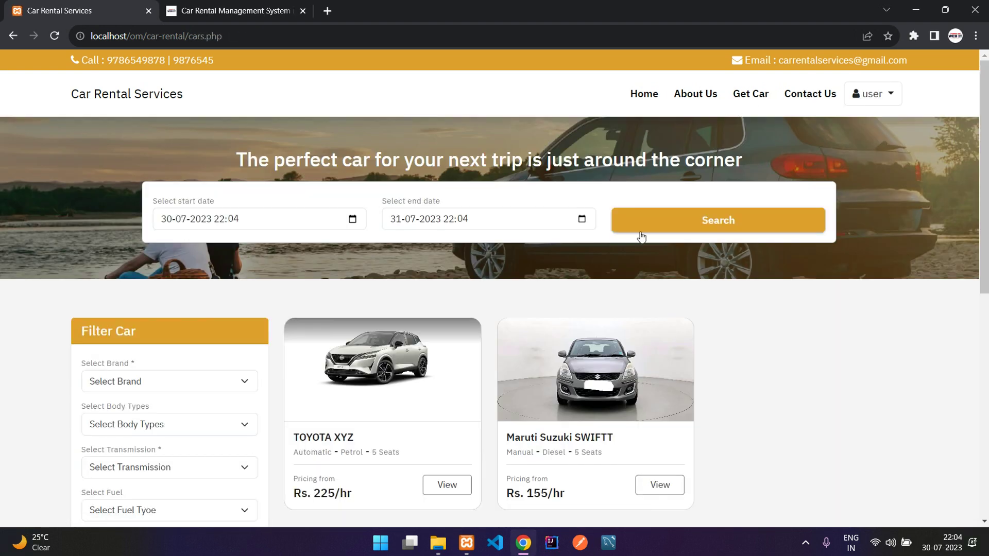
{"action": "scroll", "coordinate": [481, 309], "scroll_direction": "down", "scroll_amount": 1}
{"action": "left_click", "coordinate": [431, 301]}
{"action": "scroll", "coordinate": [703, 300], "scroll_direction": "down", "scroll_amount": 5}
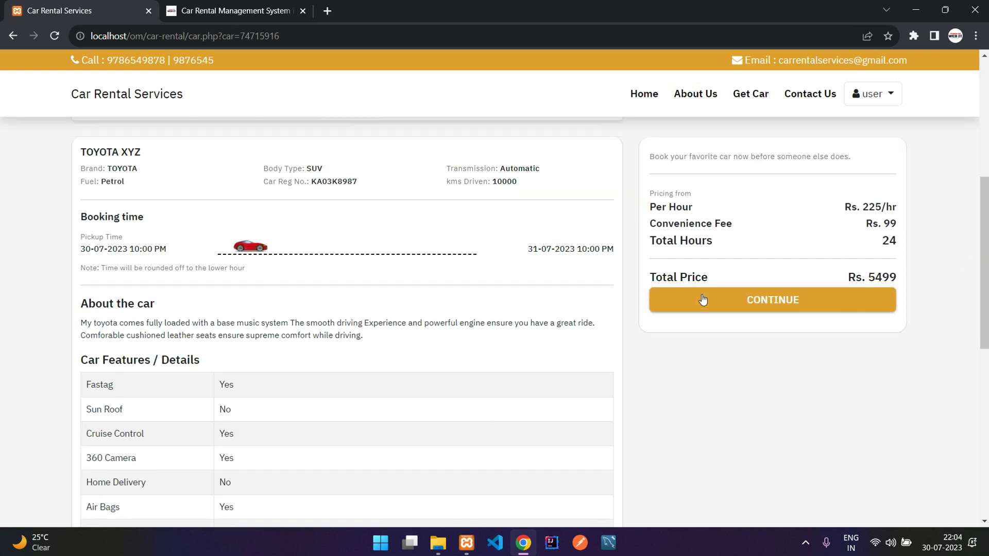
{"action": "left_click", "coordinate": [703, 300]}
{"action": "scroll", "coordinate": [393, 276], "scroll_direction": "down", "scroll_amount": 4}
{"action": "scroll", "coordinate": [352, 249], "scroll_direction": "up", "scroll_amount": 3}
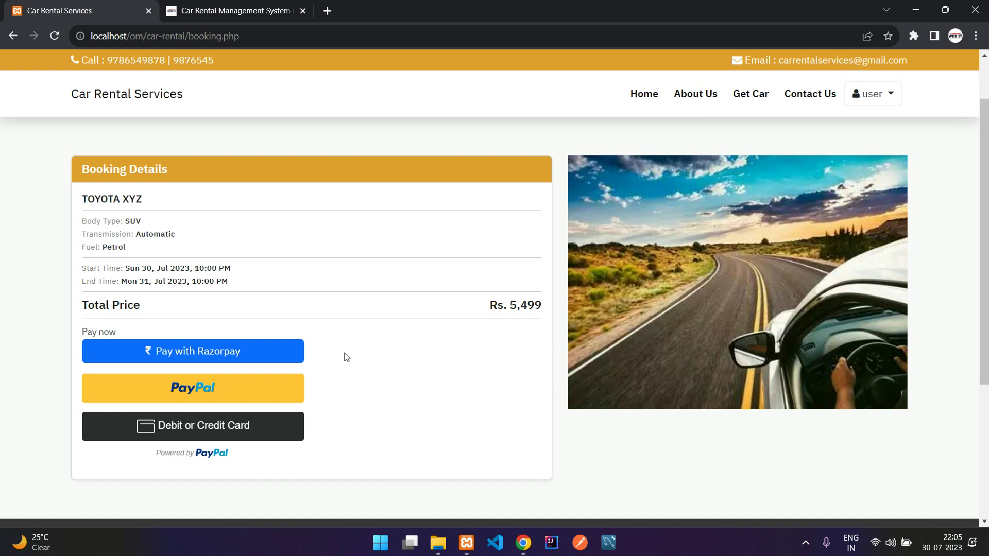
Step: Review the Rs. 5,499 booking summary and footer address, then return Home
{"action": "scroll", "coordinate": [346, 357], "scroll_direction": "down", "scroll_amount": 1}
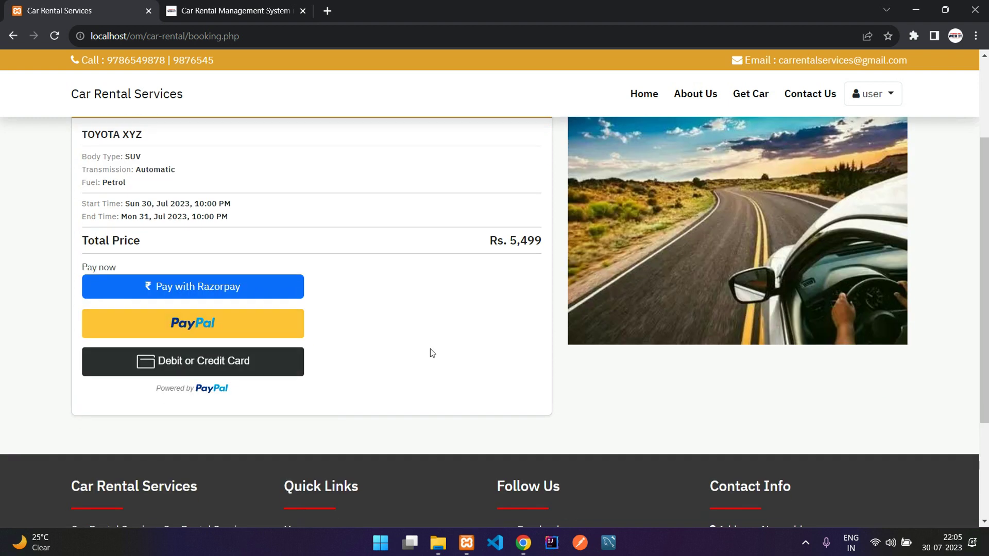
{"action": "scroll", "coordinate": [430, 348], "scroll_direction": "down", "scroll_amount": 2}
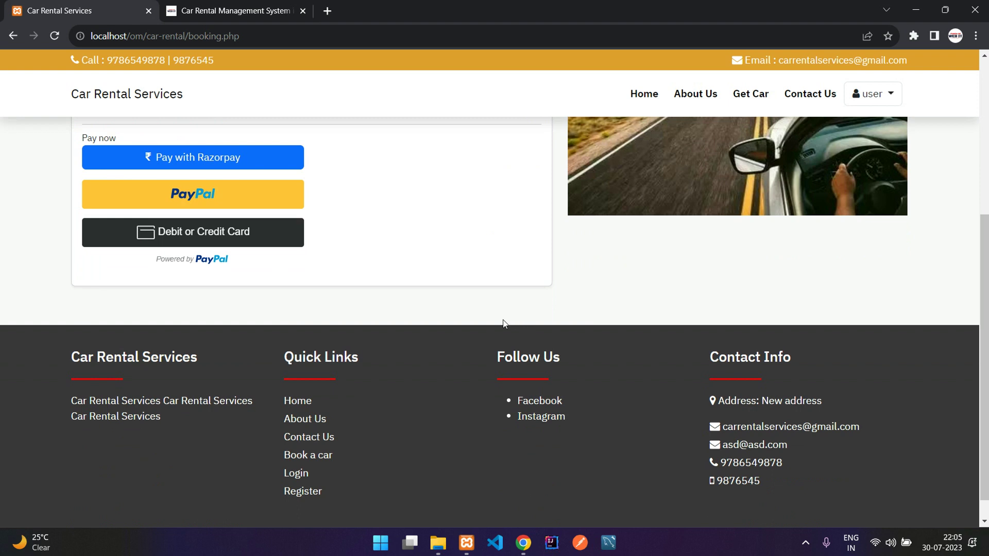
{"action": "scroll", "coordinate": [503, 320], "scroll_direction": "up", "scroll_amount": 1}
{"action": "scroll", "coordinate": [503, 319], "scroll_direction": "down", "scroll_amount": 1}
{"action": "left_click", "coordinate": [644, 94]}
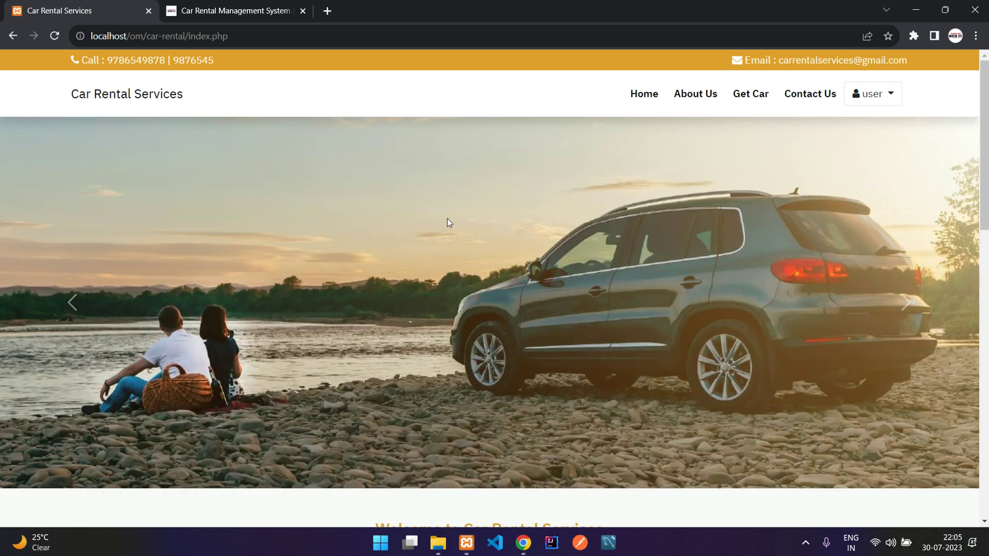